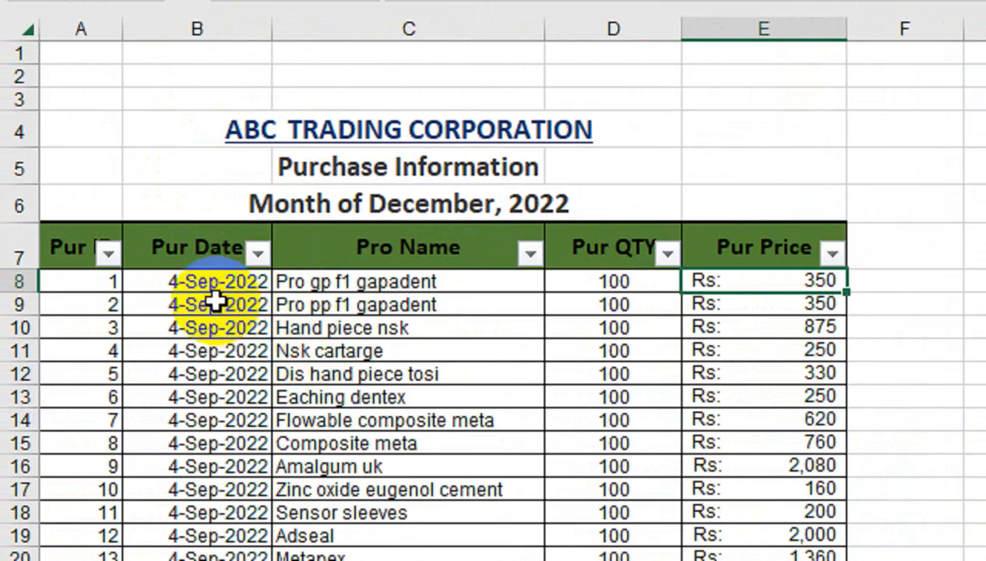
Step: Examine the records on the Purchase Information and Sale Information sheets, ending on the Product Information sheet's product list
scroll(331, 286, down, 15)
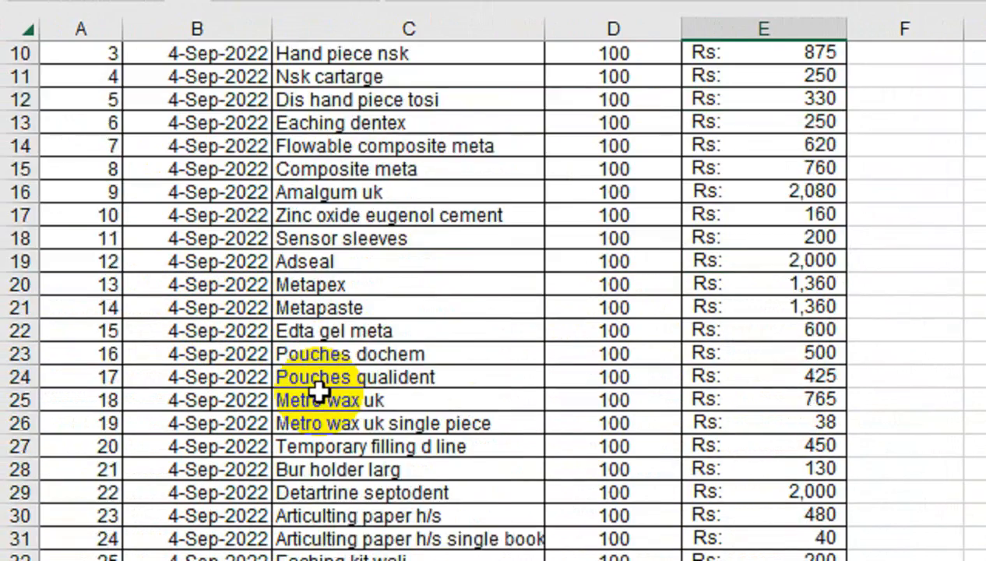
scroll(332, 424, down, 16)
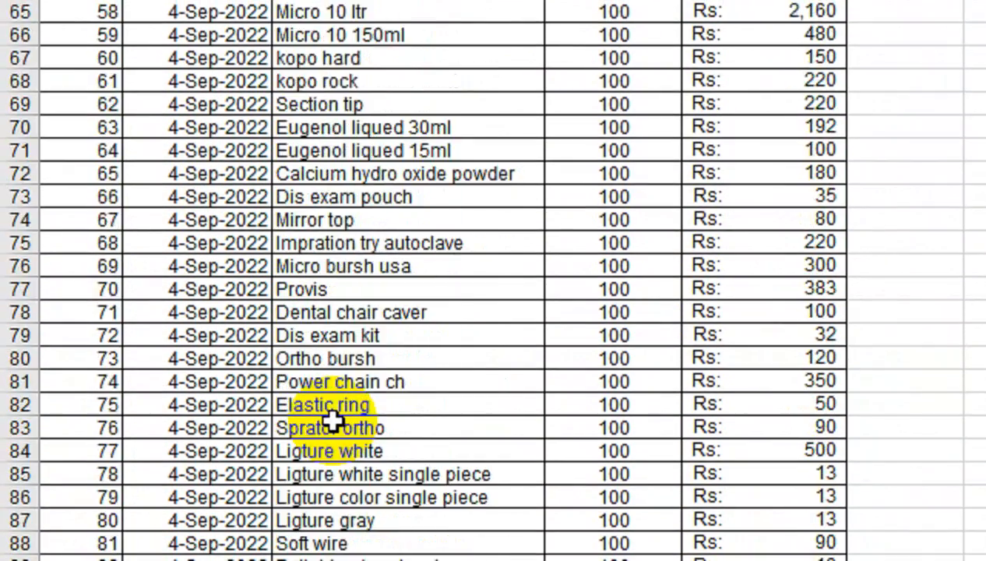
scroll(332, 420, down, 9)
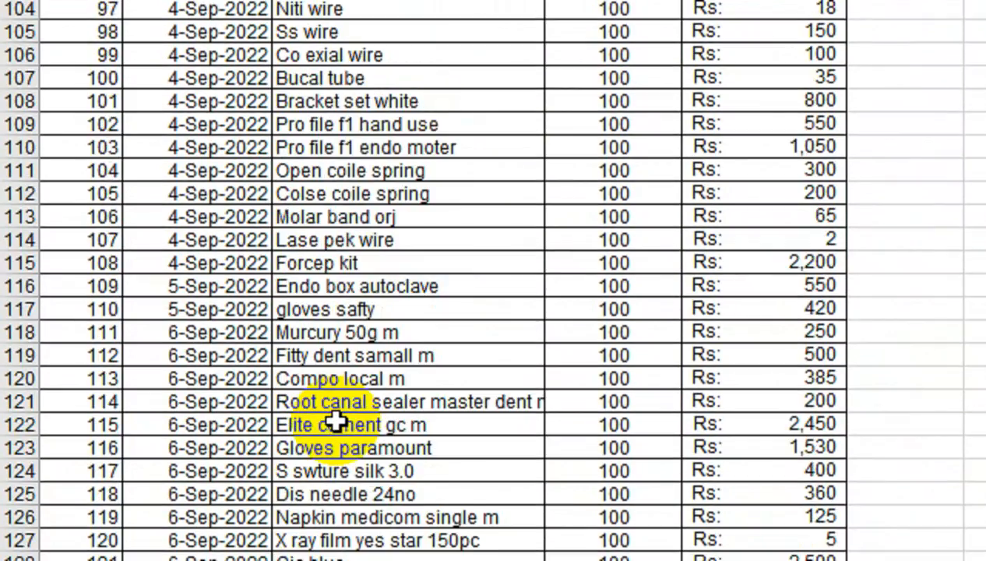
scroll(335, 423, down, 3)
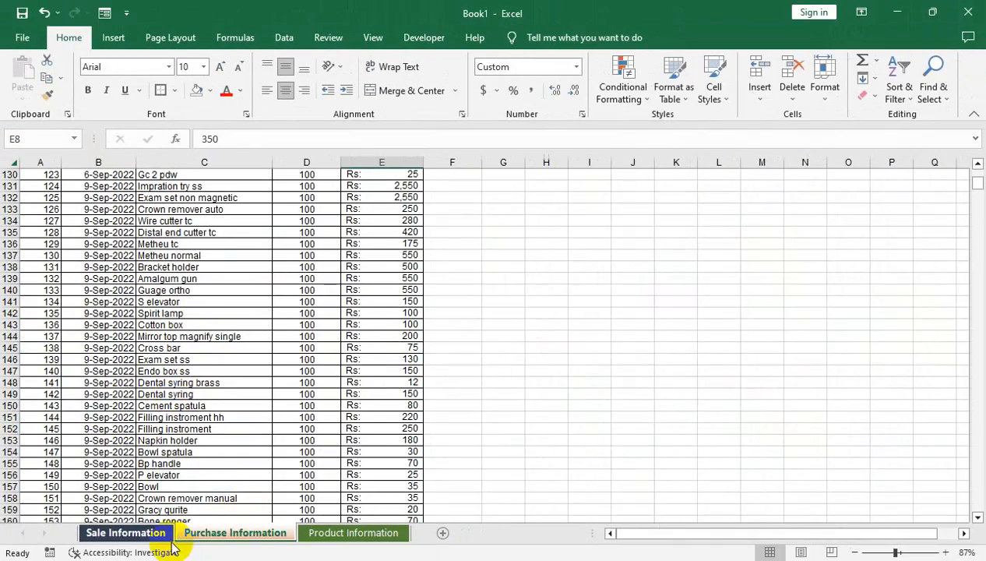
click(128, 532)
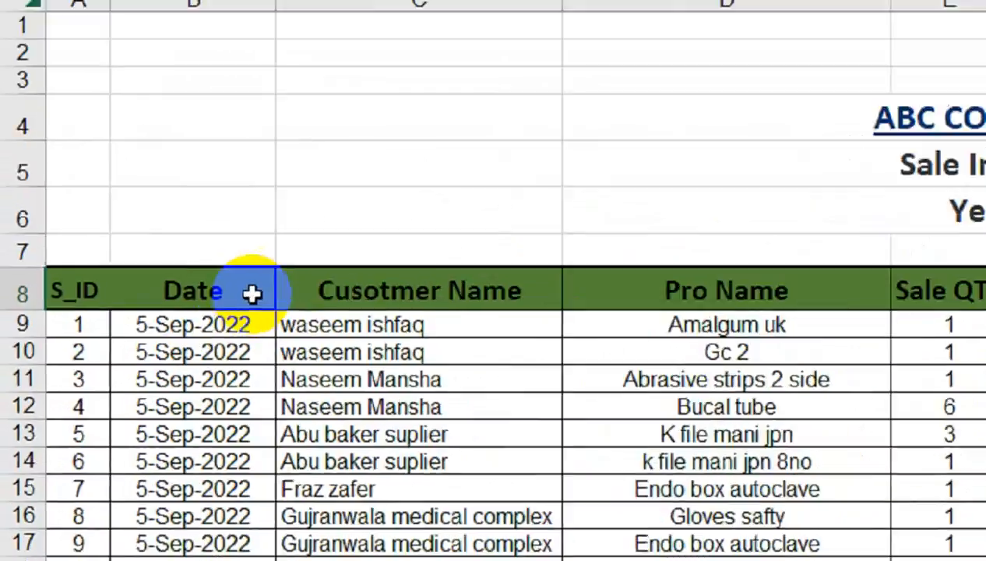
scroll(140, 379, down, 5)
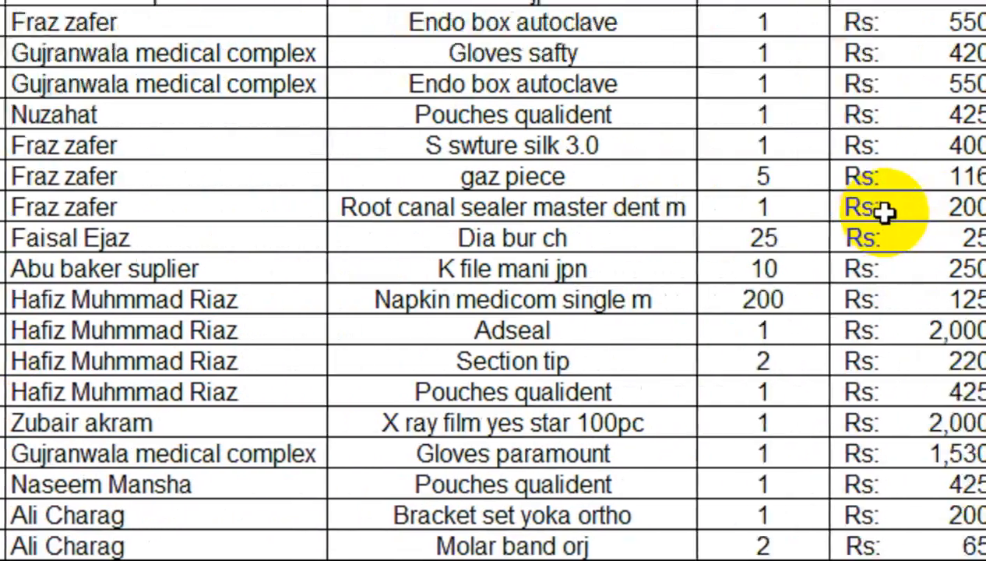
scroll(613, 249, up, 5)
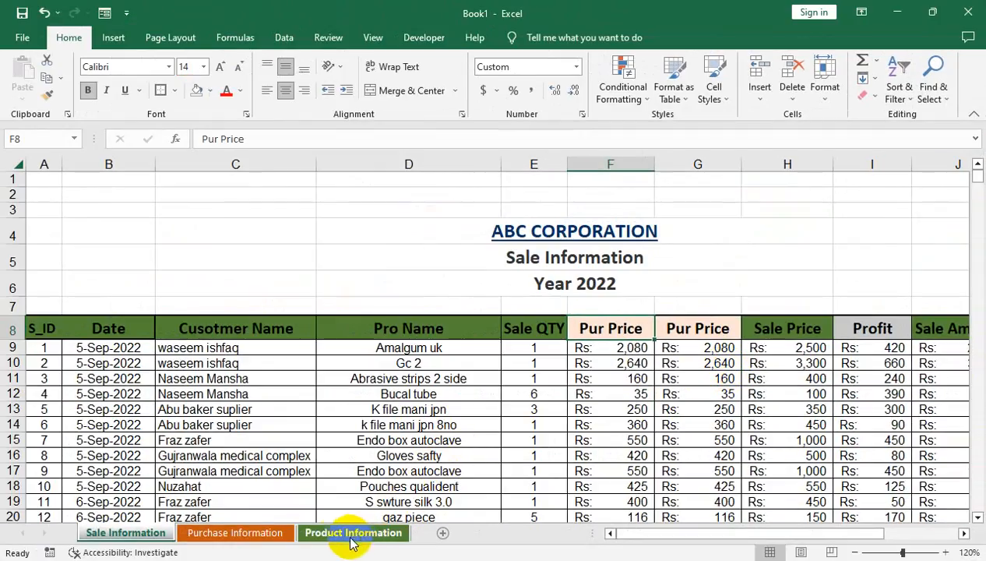
click(350, 536)
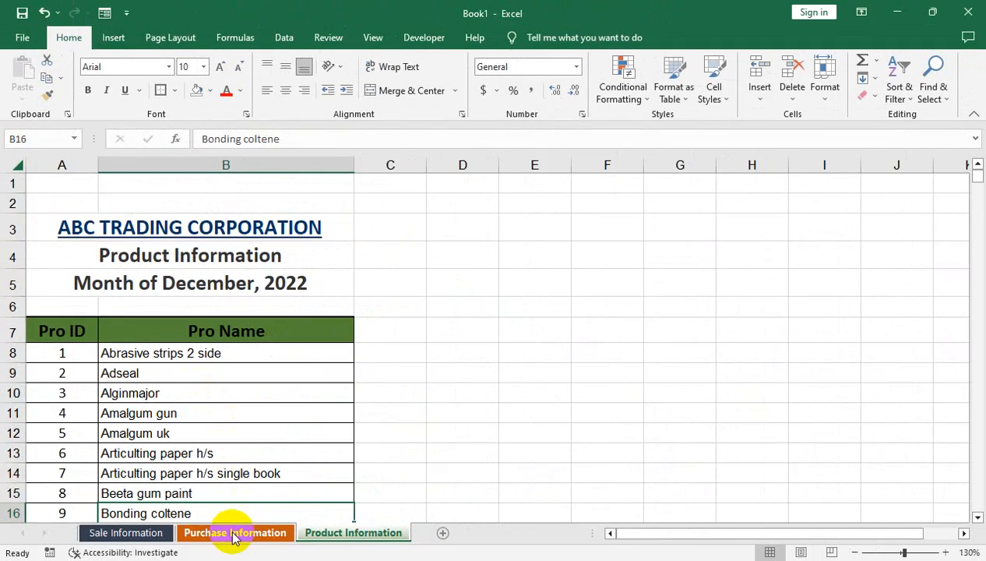
Step: Select the product names in the Pro Name column of the Purchase Information sheet, from C8 down to row 168
click(234, 534)
scroll(254, 335, up, 20)
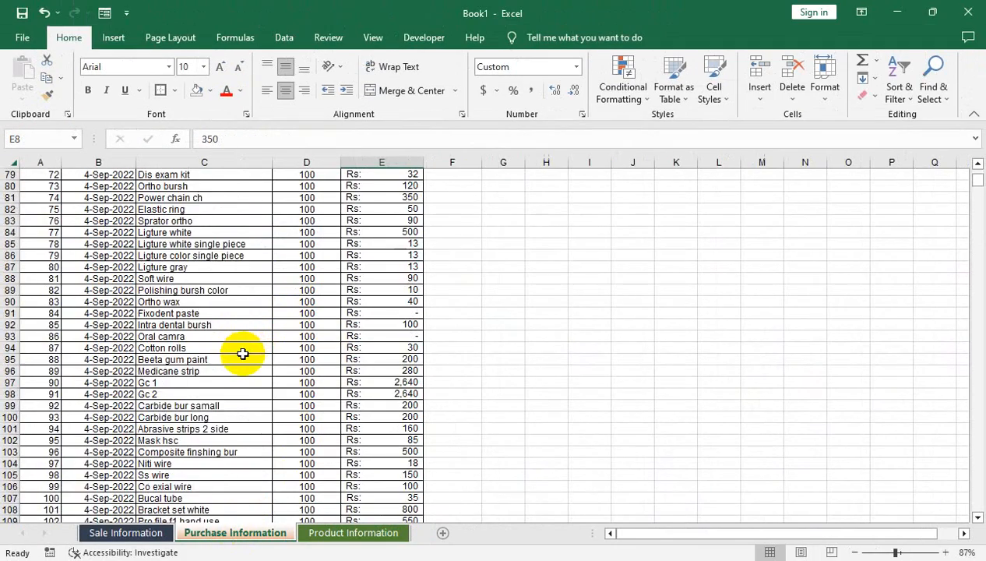
scroll(243, 356, up, 1)
click(220, 289)
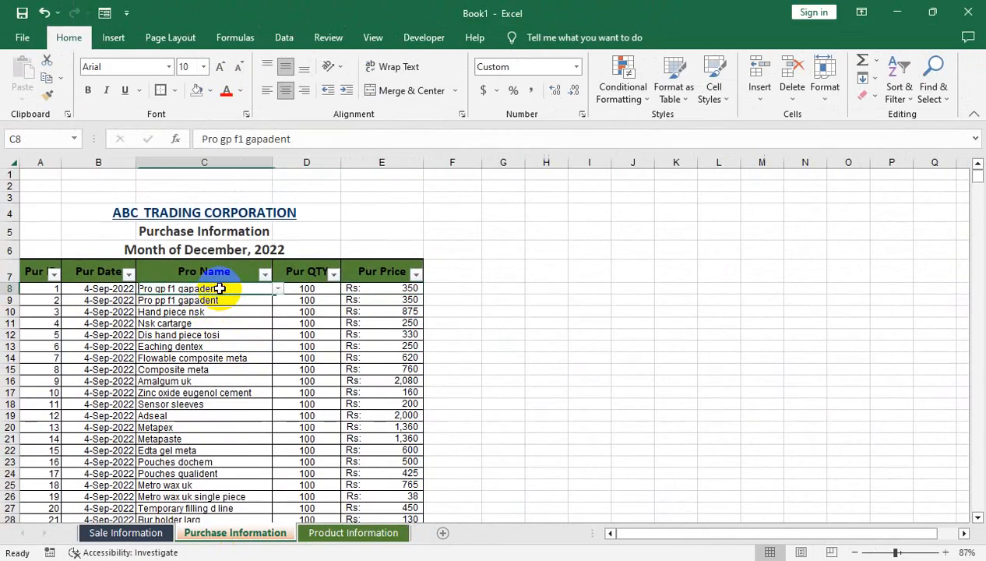
key(ctrl+shift+Down)
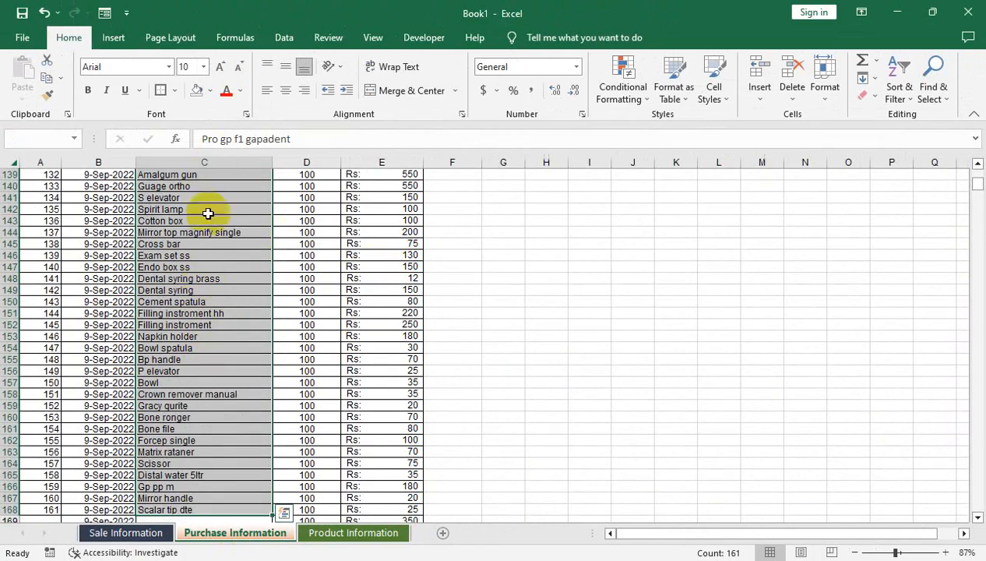
Step: Check the product list on the Product Information sheet, and open the Data Validation settings for the selected Purchase Information product name cells
click(284, 39)
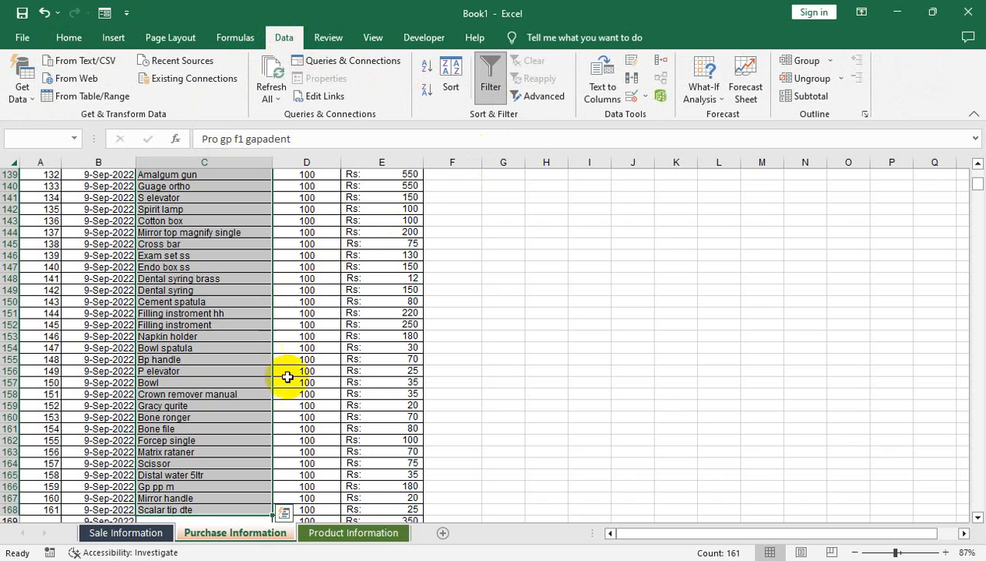
click(328, 534)
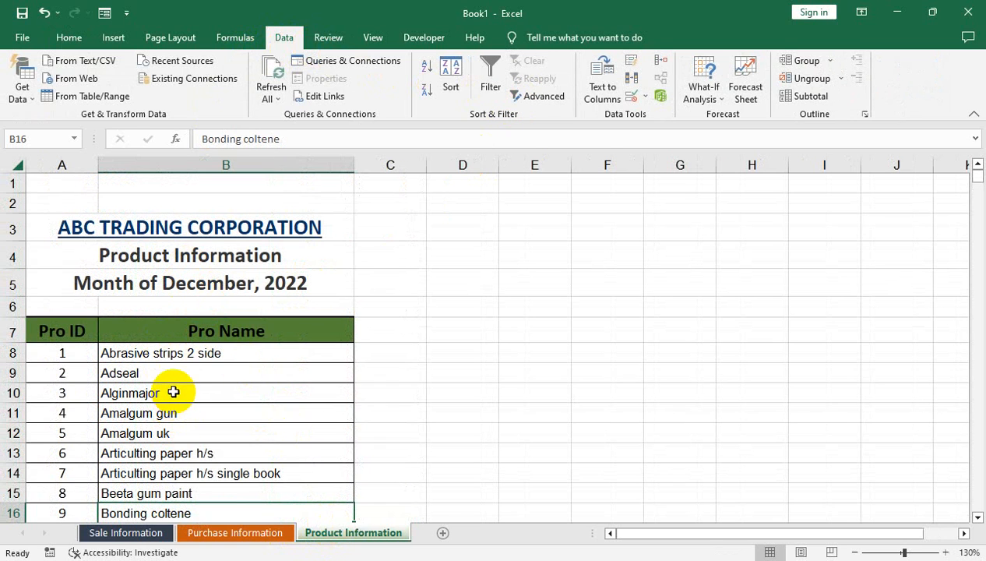
click(219, 535)
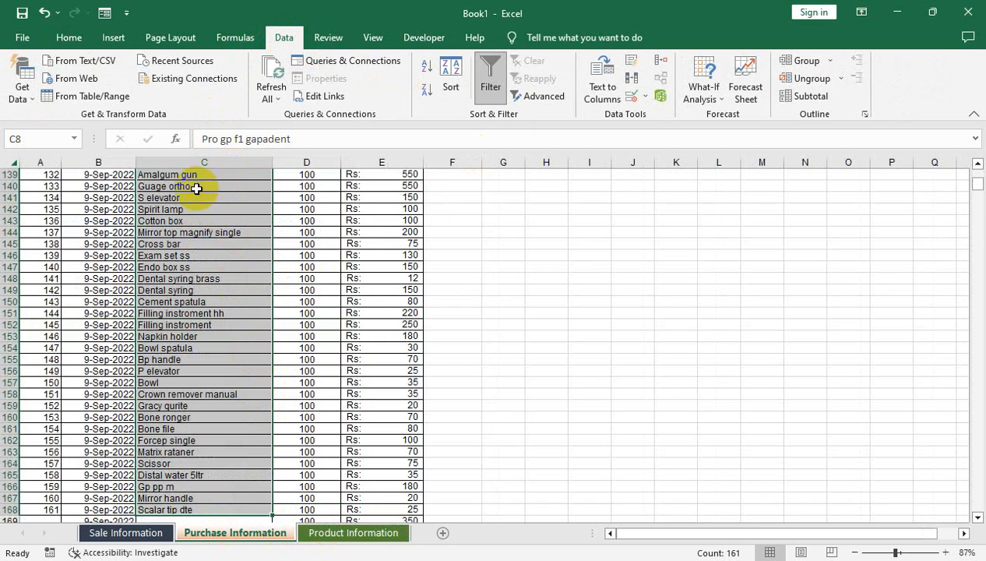
scroll(244, 300, up, 20)
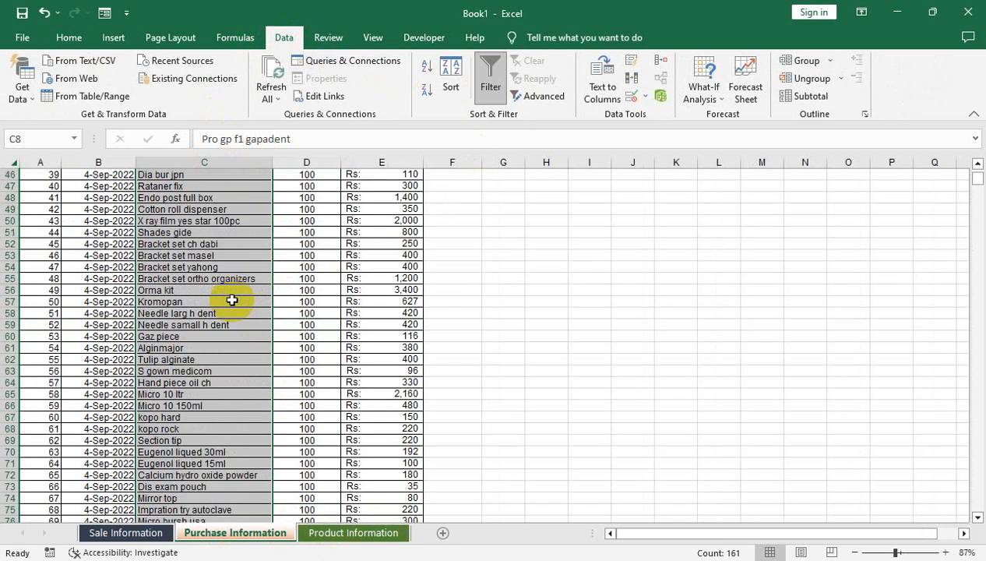
scroll(230, 300, up, 2)
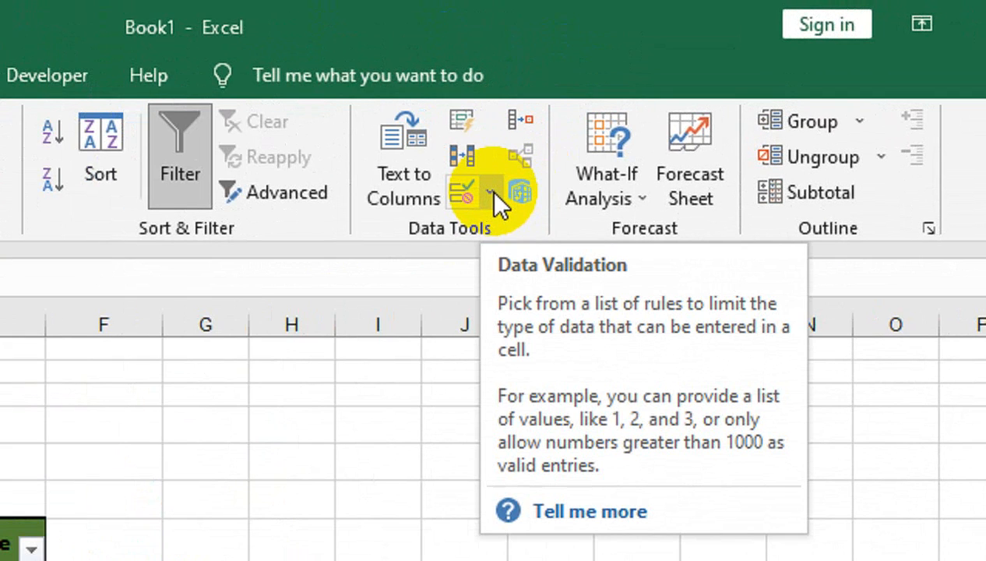
click(491, 191)
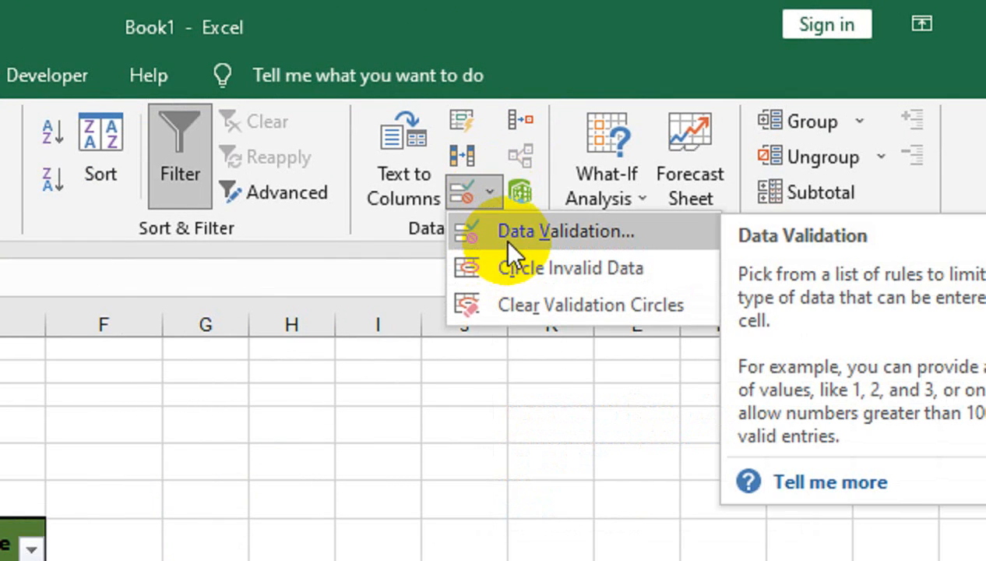
click(506, 243)
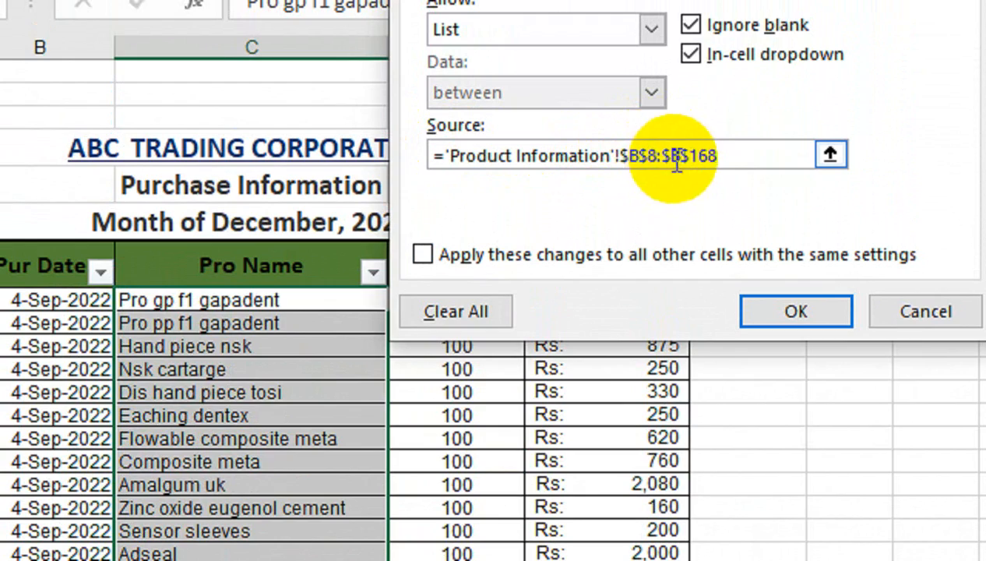
Step: Set the validation list source to ='Product Information'!$B$8:$B$168 and choose Pro gp f1 gapadent from the dropdown list in C8
click(722, 145)
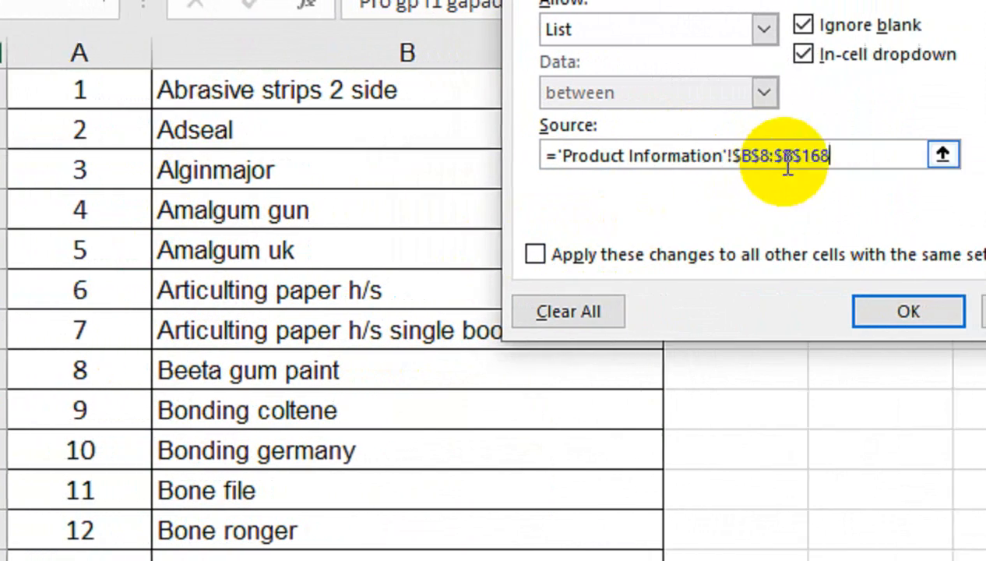
drag(877, 157, 589, 156)
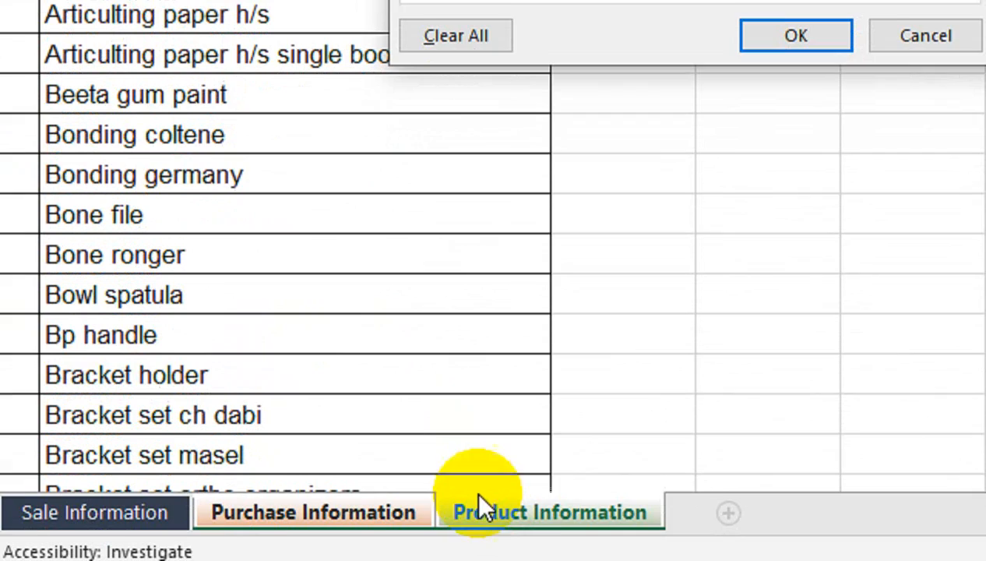
click(473, 489)
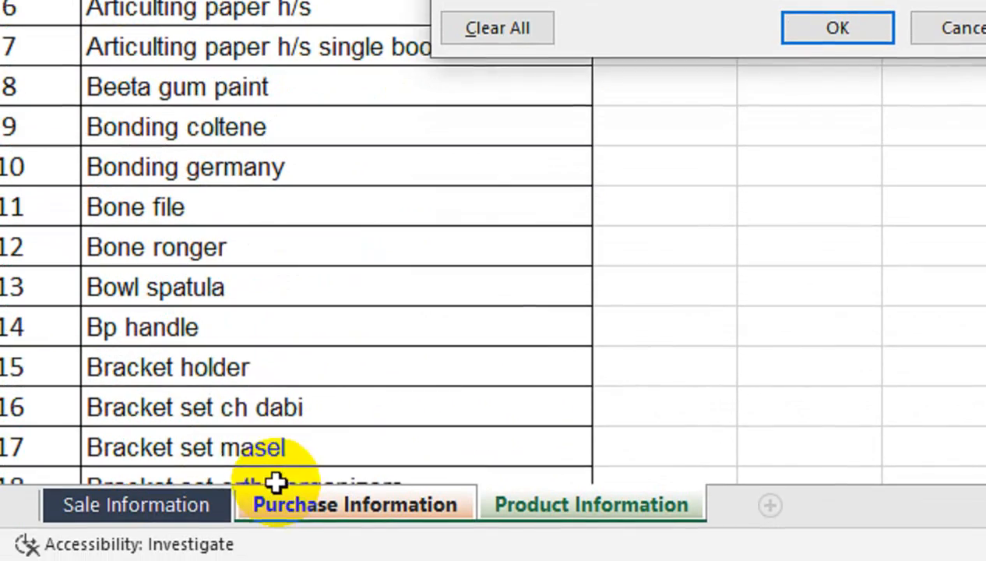
click(205, 419)
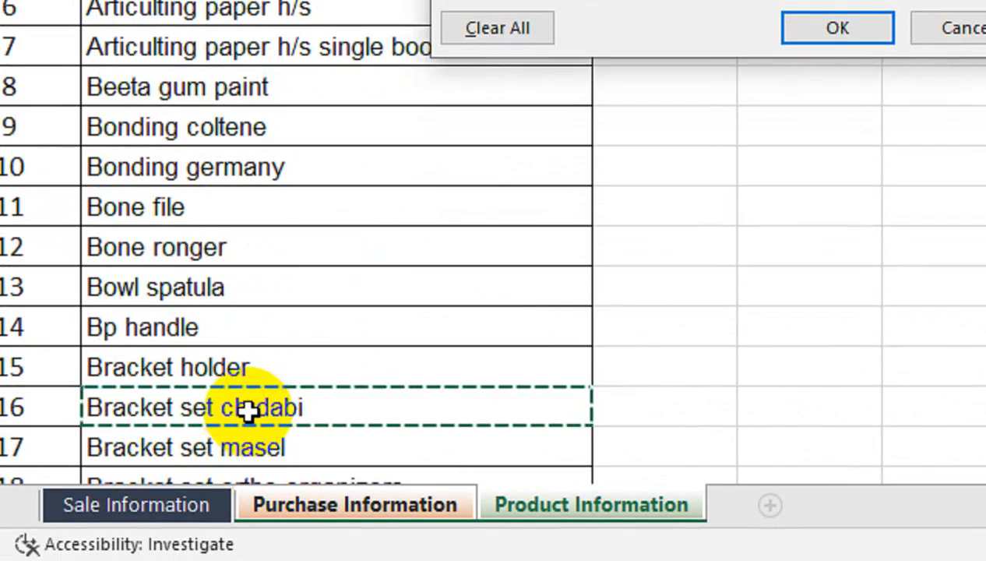
scroll(248, 413, up, 1)
key(ctrl+shift+Down)
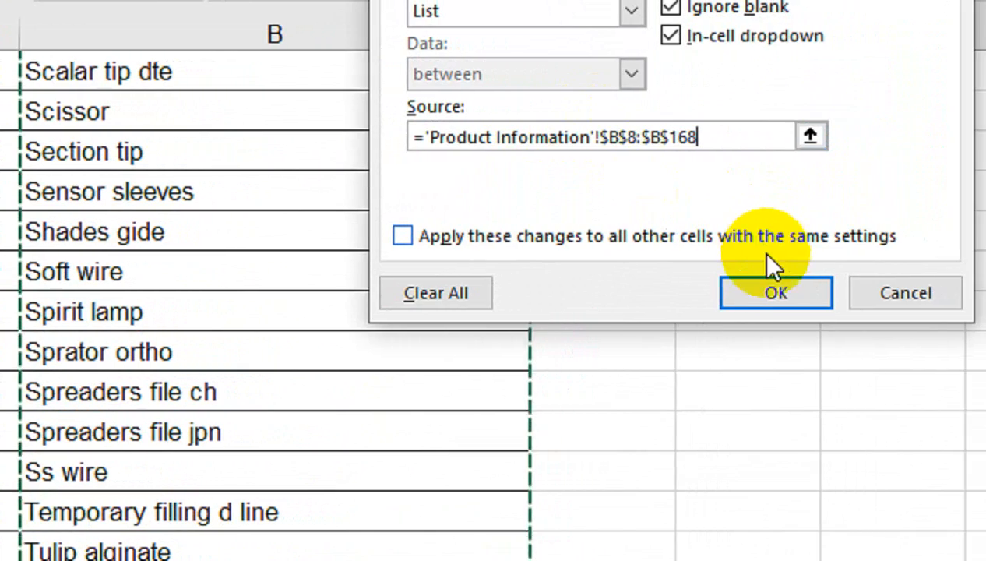
click(771, 288)
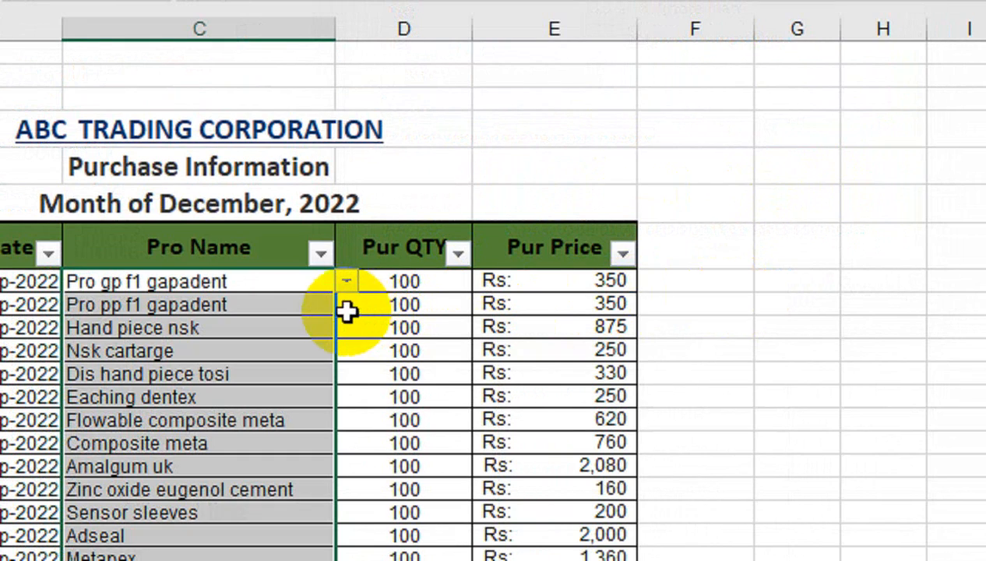
click(346, 282)
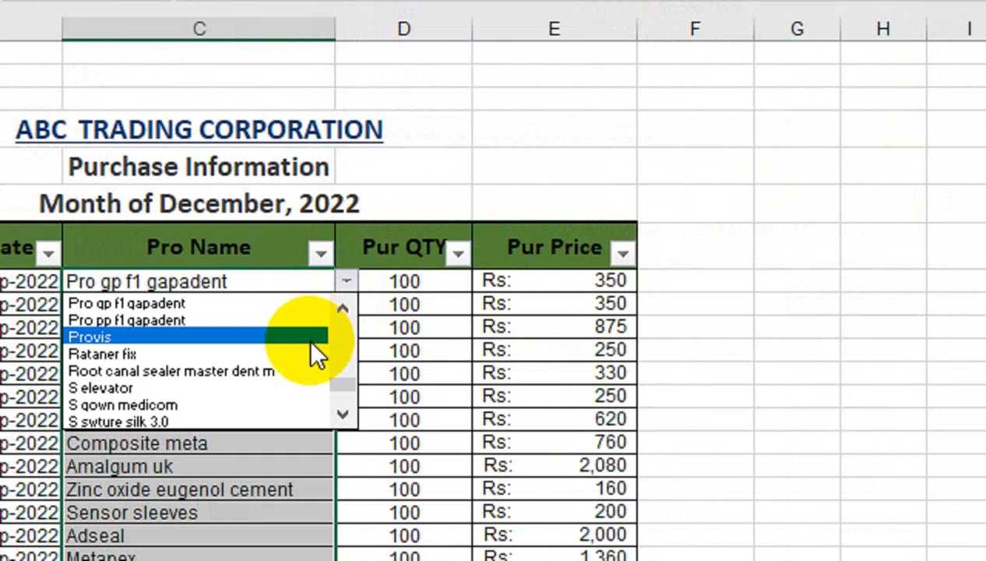
click(249, 301)
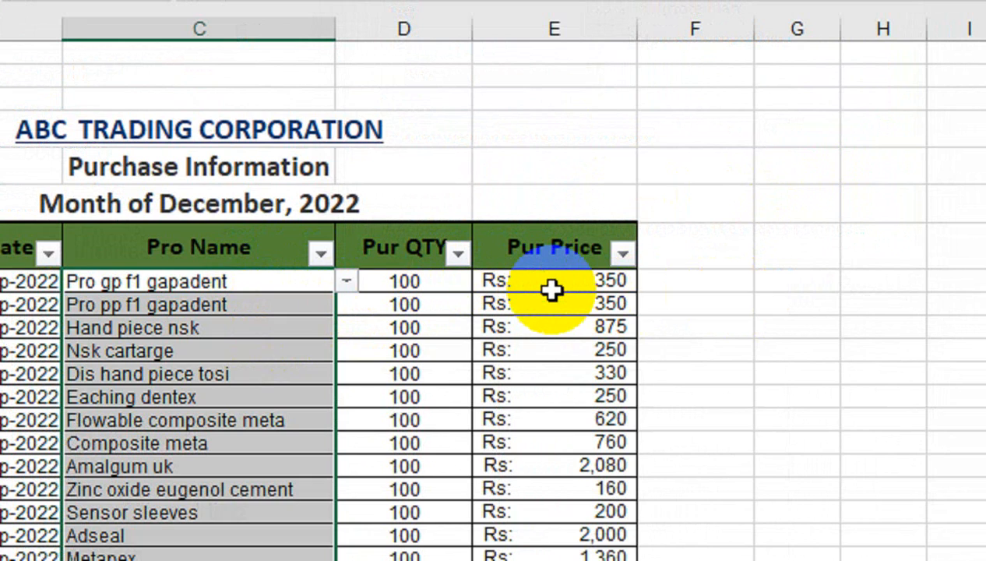
Step: Add a "Total Amount" header in F7, beside the Pur Price header
click(656, 247)
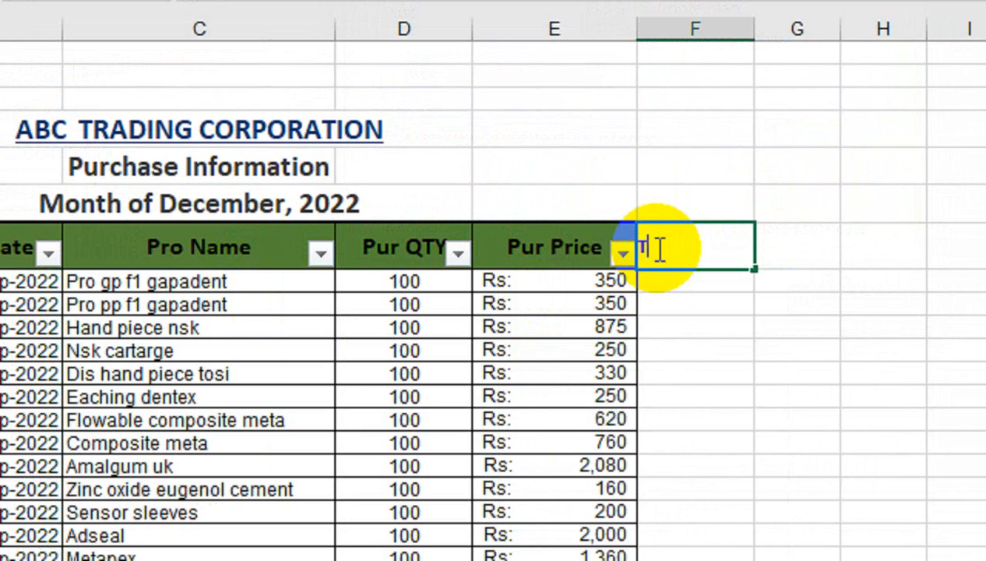
text(Total Amount)
key(Return)
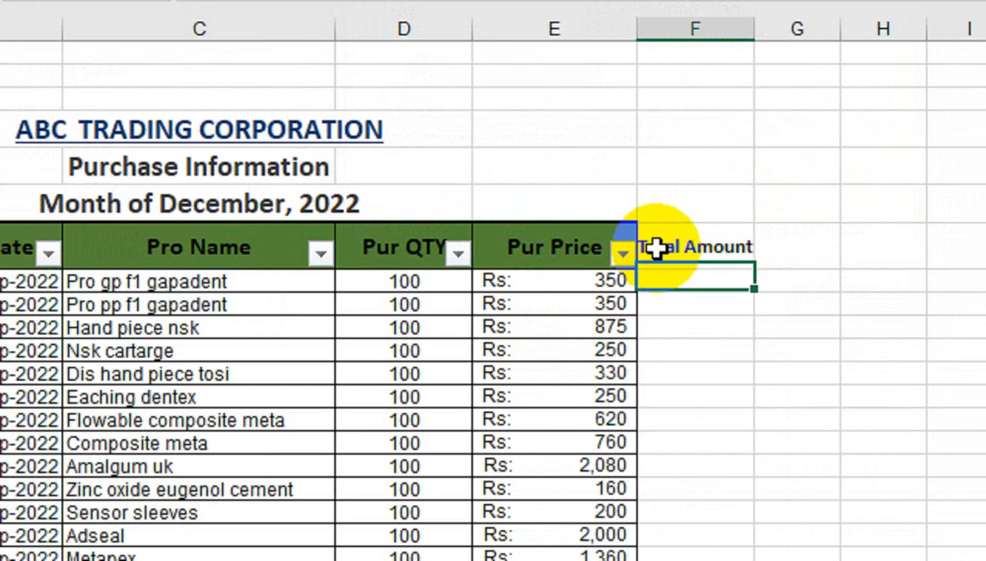
click(656, 247)
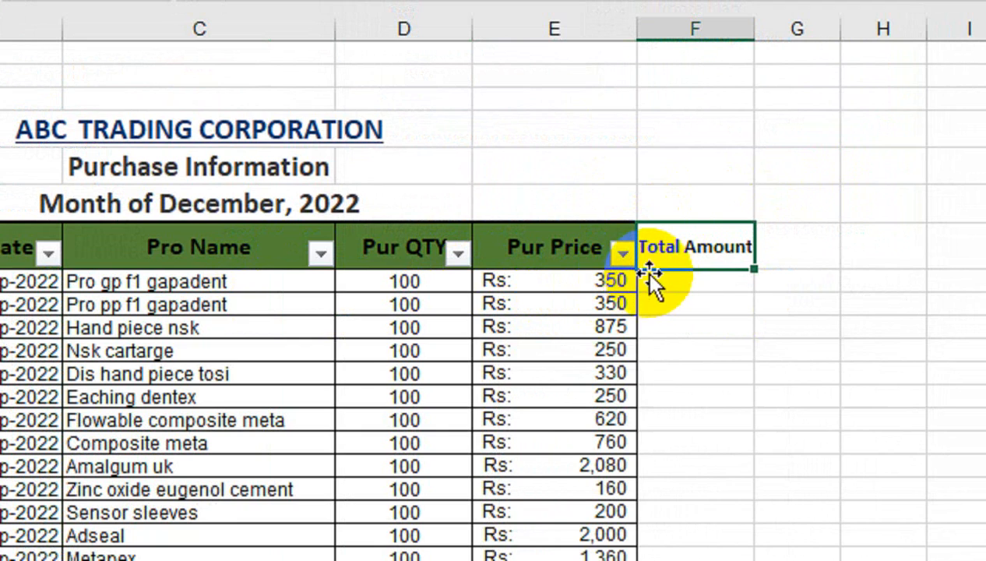
Step: Enter the formula =E8*D8 in F8 to multiply the purchase price by the quantity
click(687, 289)
text(=)
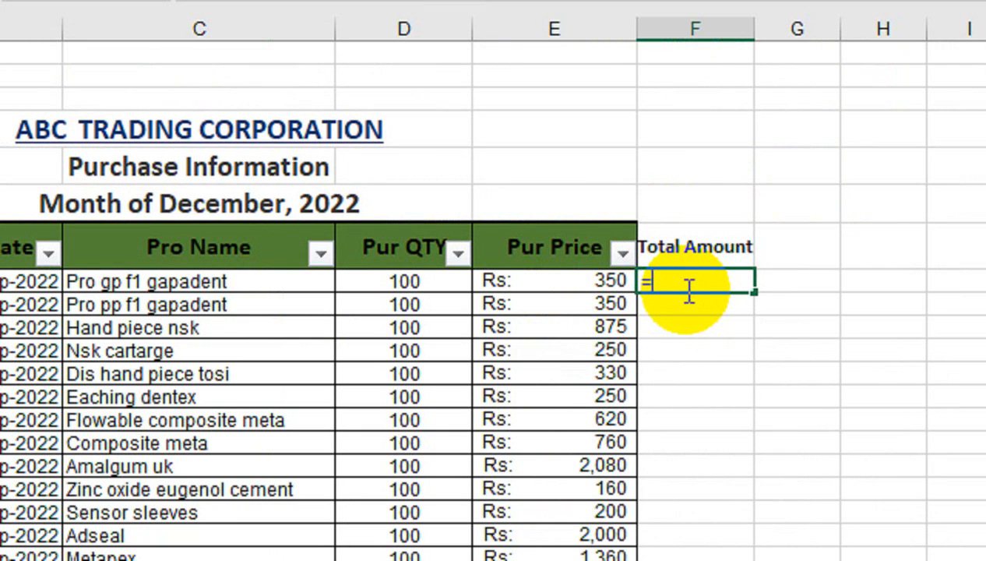
key(Left)
text(*)
key(Left)
key(Left)
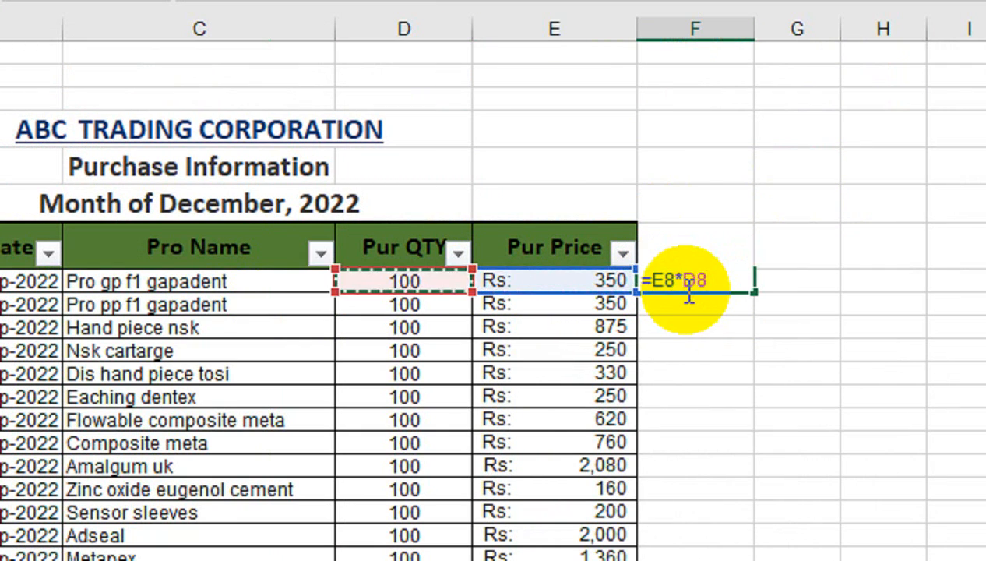
key(ctrl+Return)
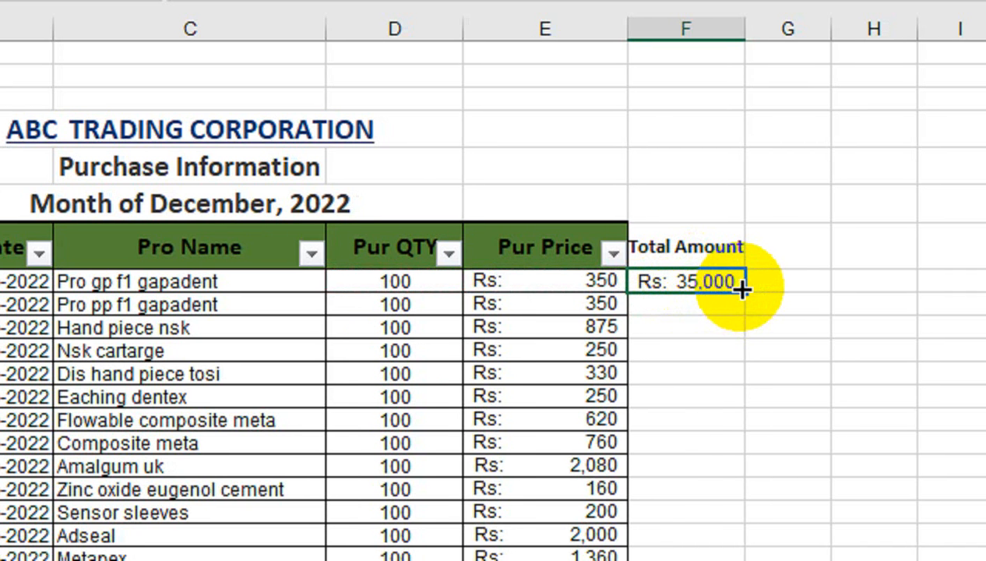
Step: Fill the F8 formula down the Total Amount column and fit column F's width to its contents
double_click(752, 292)
click(761, 67)
click(746, 70)
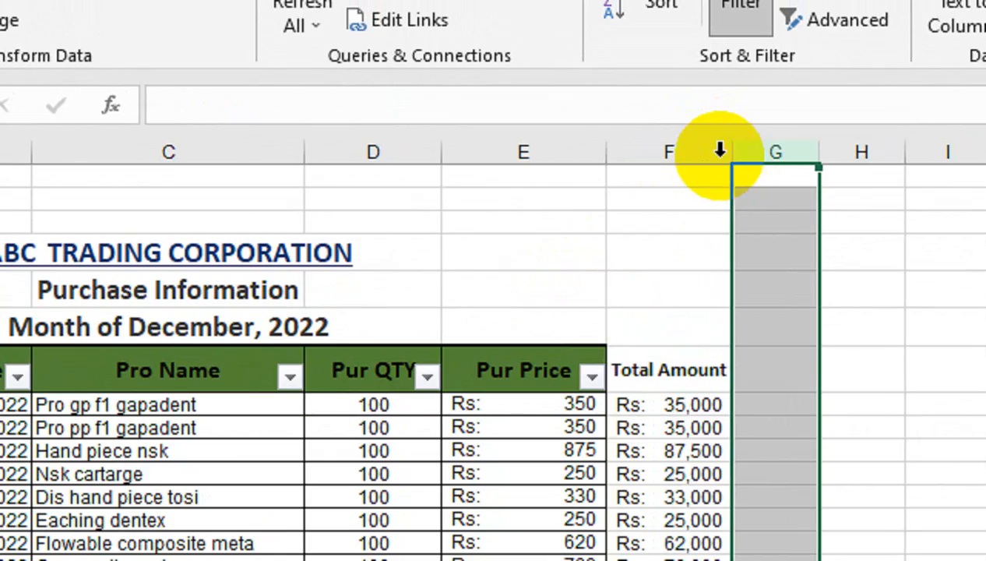
Step: Copy the Pur Price header's formatting onto the Total Amount header in F7 with Format Painter
click(539, 363)
click(169, 80)
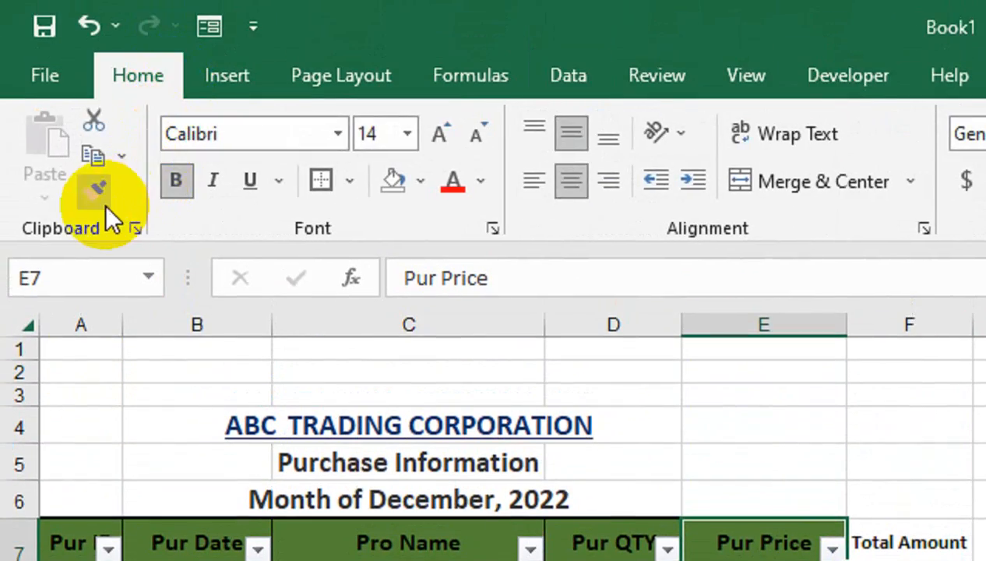
click(104, 201)
click(872, 386)
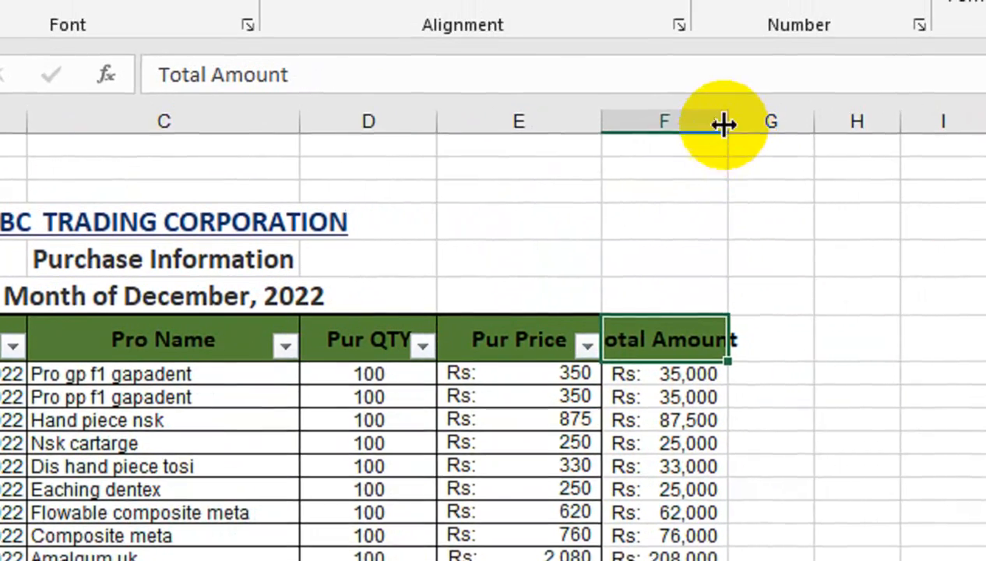
Step: Fit column F's width to the Total Amount header
double_click(834, 185)
click(625, 530)
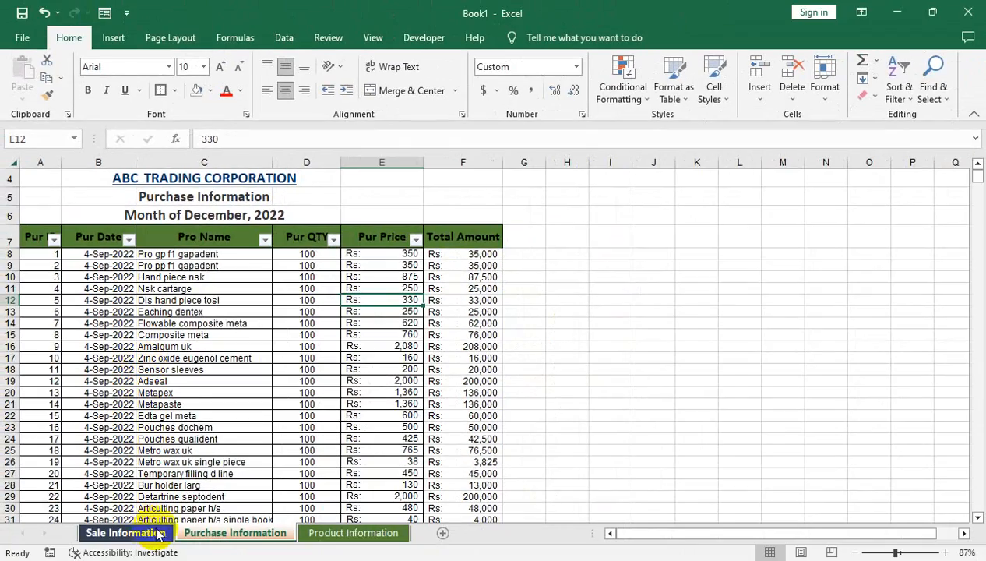
Step: On the Sale Information sheet, clear all the dates in the Date column from B9 down
click(158, 533)
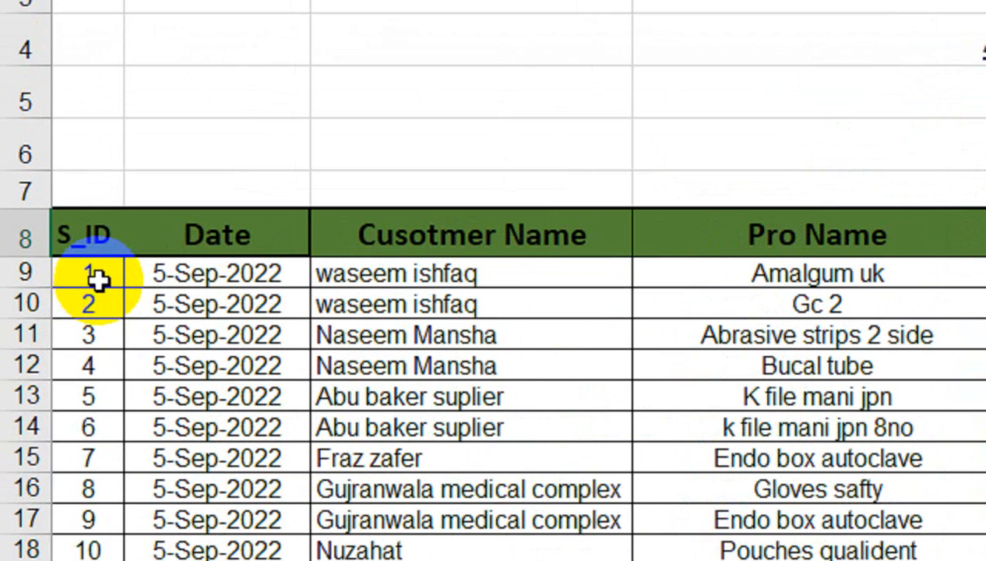
click(49, 350)
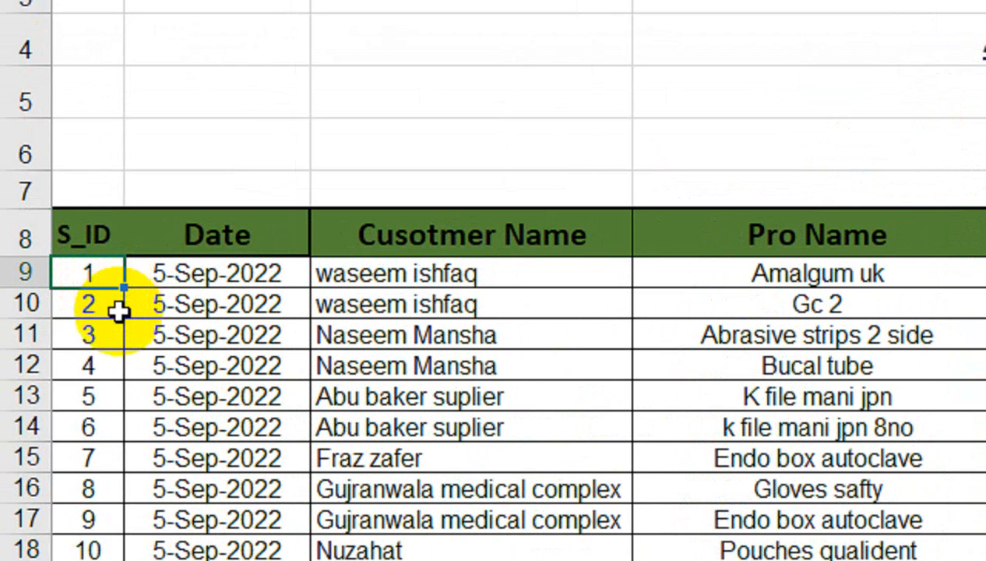
click(106, 264)
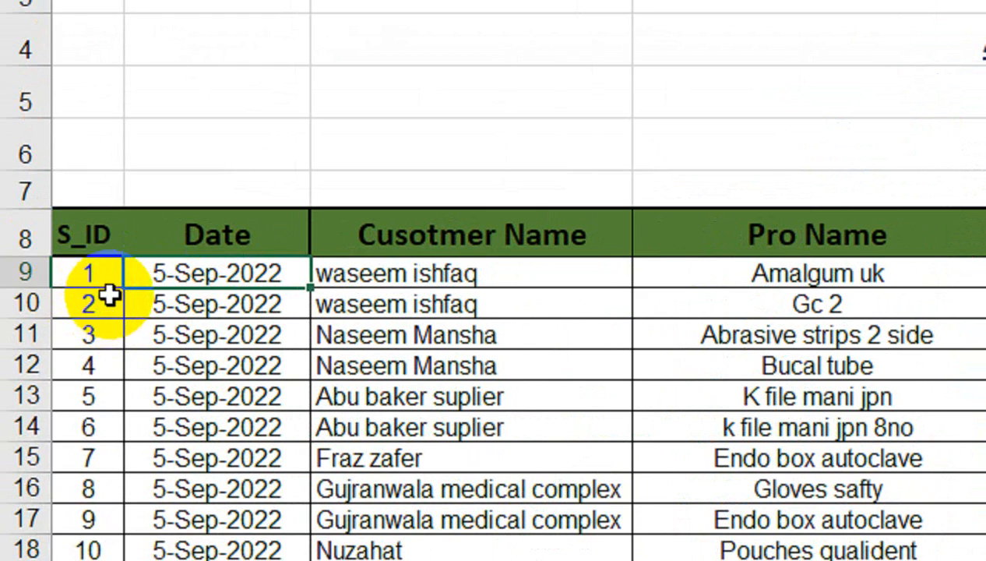
click(110, 296)
click(80, 345)
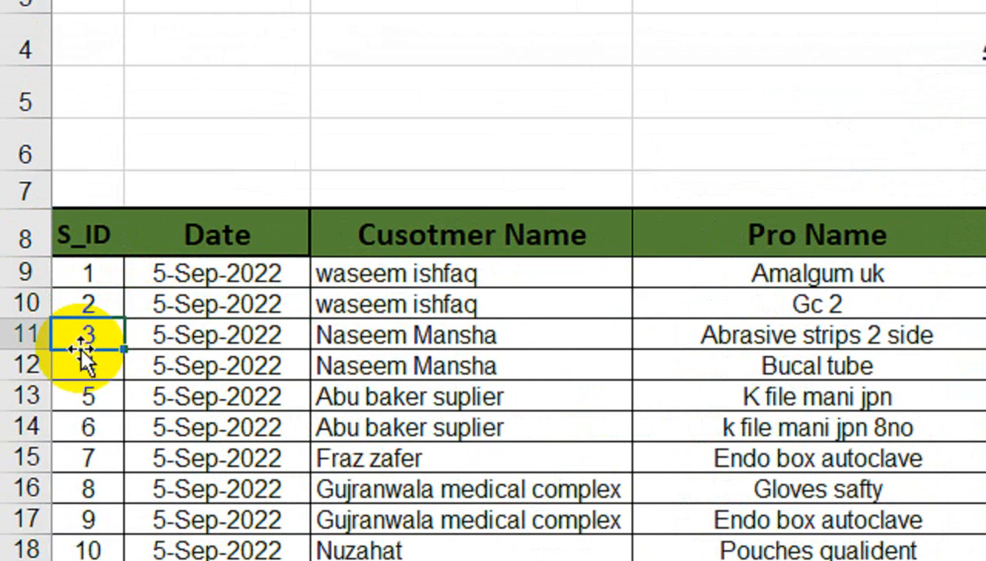
click(173, 282)
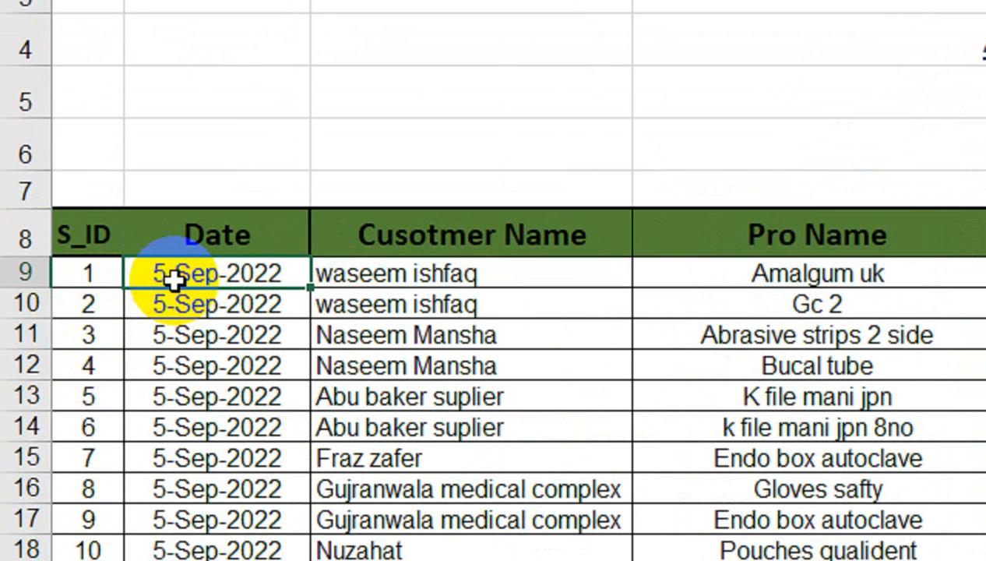
key(Down)
key(Right)
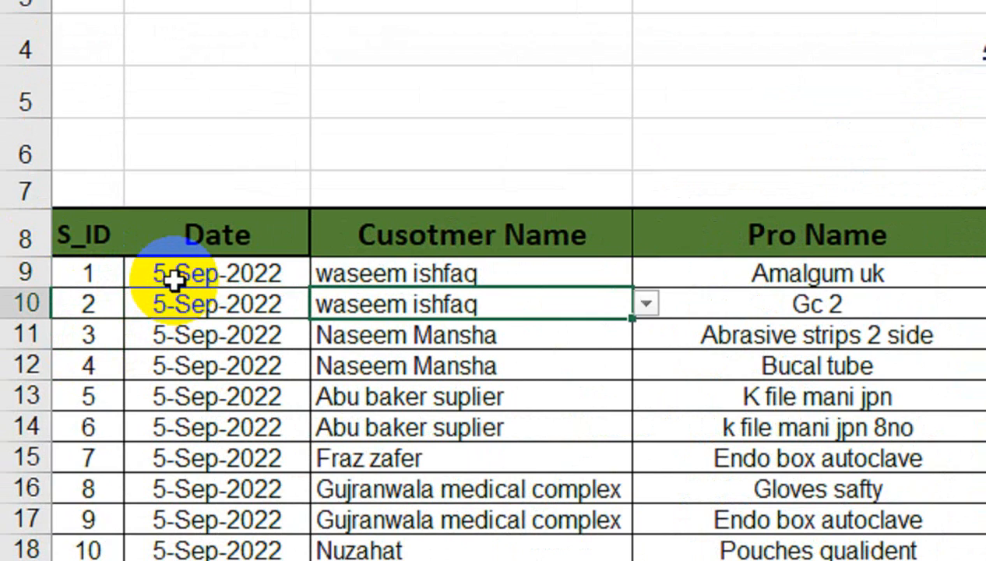
key(Up)
key(Down)
key(Left)
key(ctrl+shift+Down)
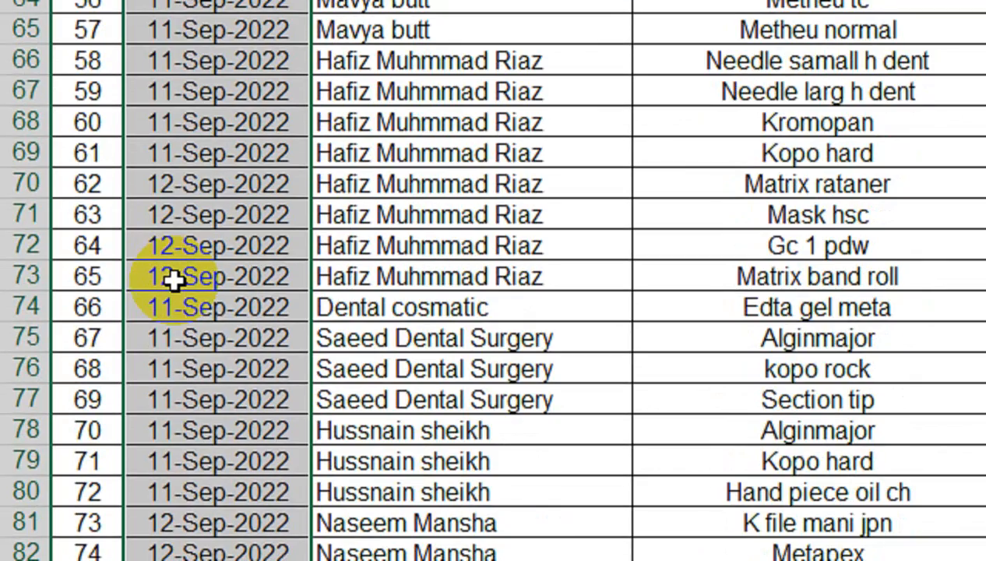
key(Delete)
Step: Clear all the product entries in the Pro Name column from D9 down
key(Right)
key(Right)
key(Right)
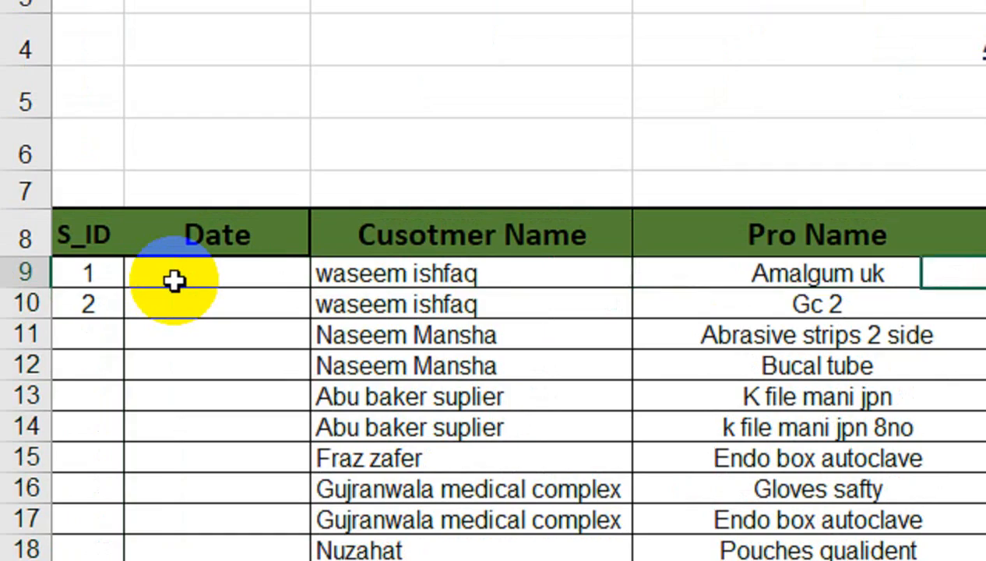
key(Left)
key(ctrl+shift+Down)
key(Delete)
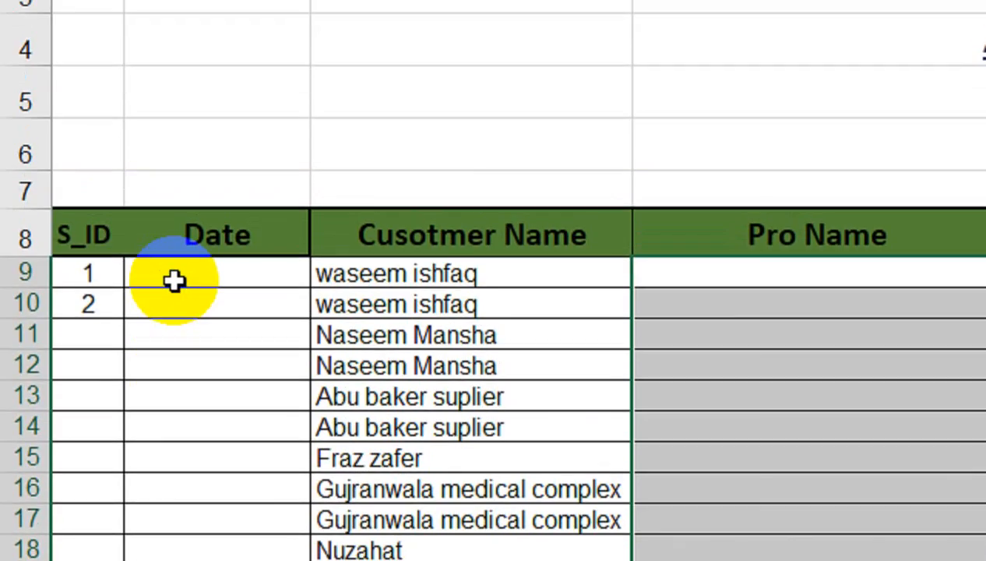
Step: Clear the Sale QTY entries from E9 down and the remaining sale data in the columns after it
key(Right)
key(ctrl+shift+Down)
key(Delete)
key(Right)
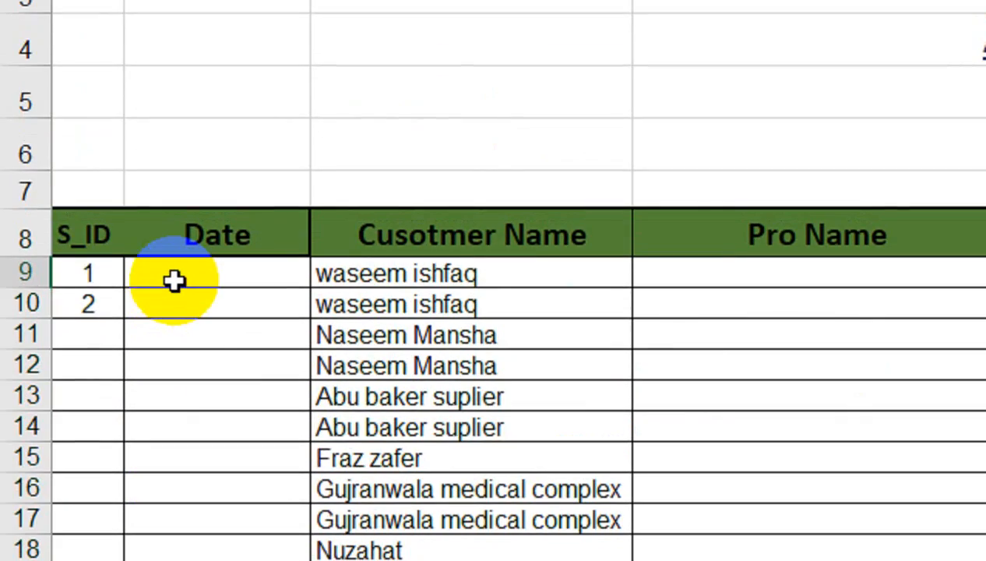
key(Right)
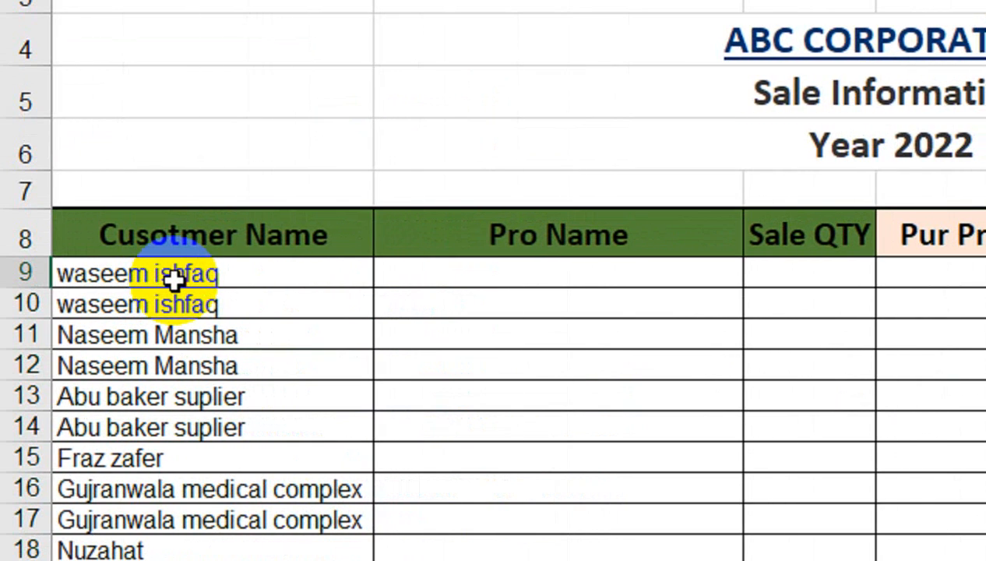
key(ctrl+shift+Down)
key(Delete)
Step: Clear the customer names from C10 down, keeping only the first one in C9
key(Left)
key(Left)
key(Left)
key(Left)
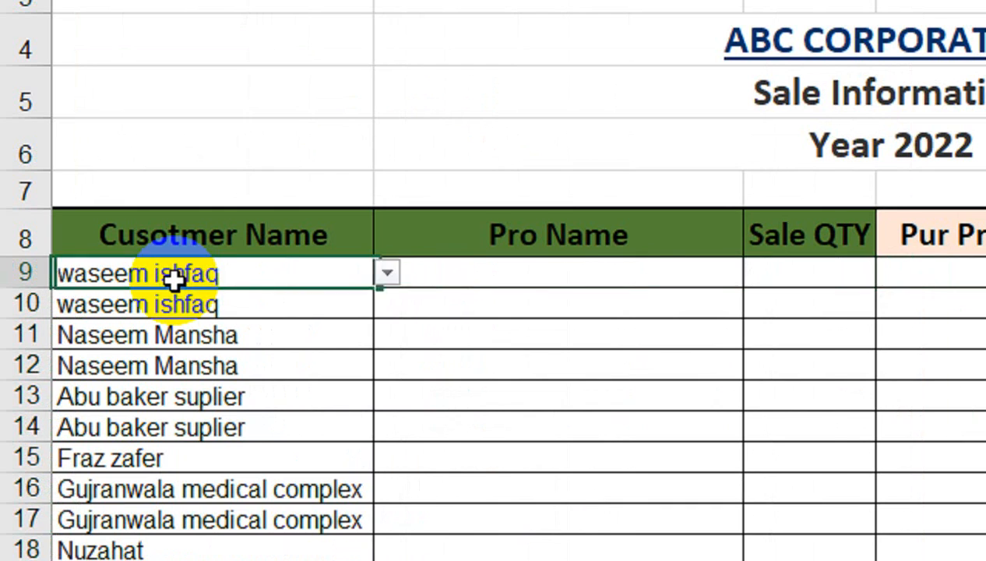
key(Left)
key(Left)
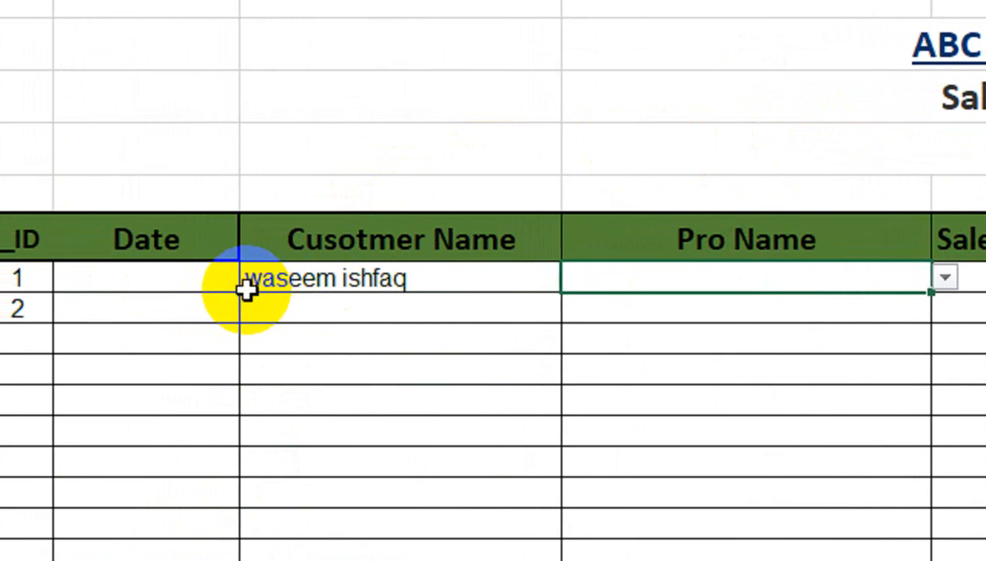
click(247, 294)
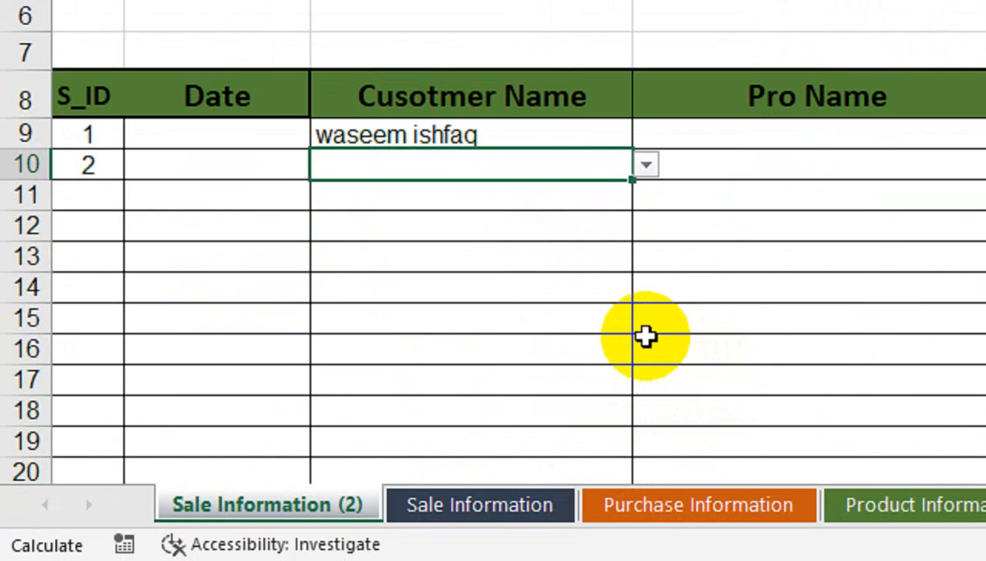
Step: Review the Product Information and Purchase Information sheets, and return to the Sale Information sheet
key(Down)
key(Down)
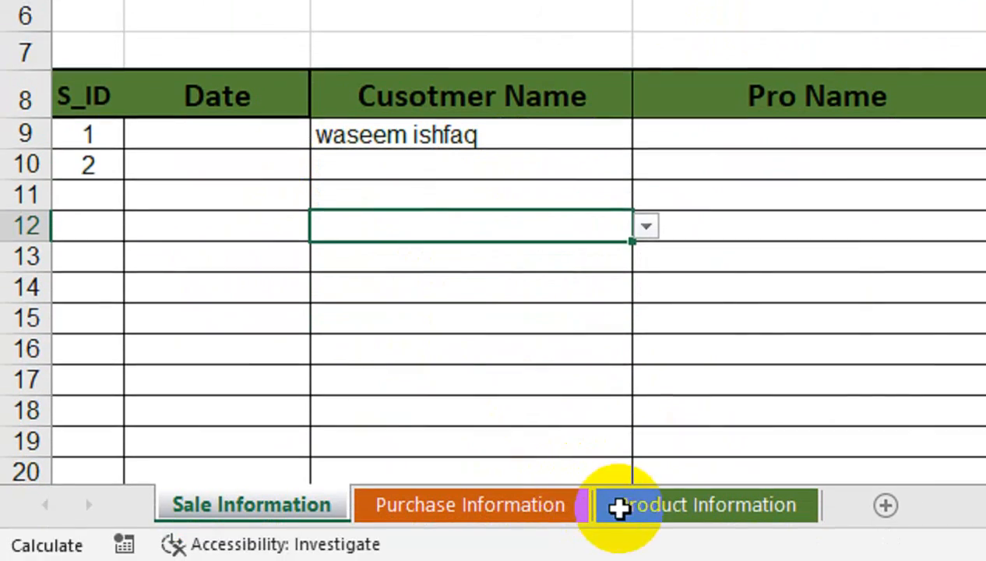
click(624, 507)
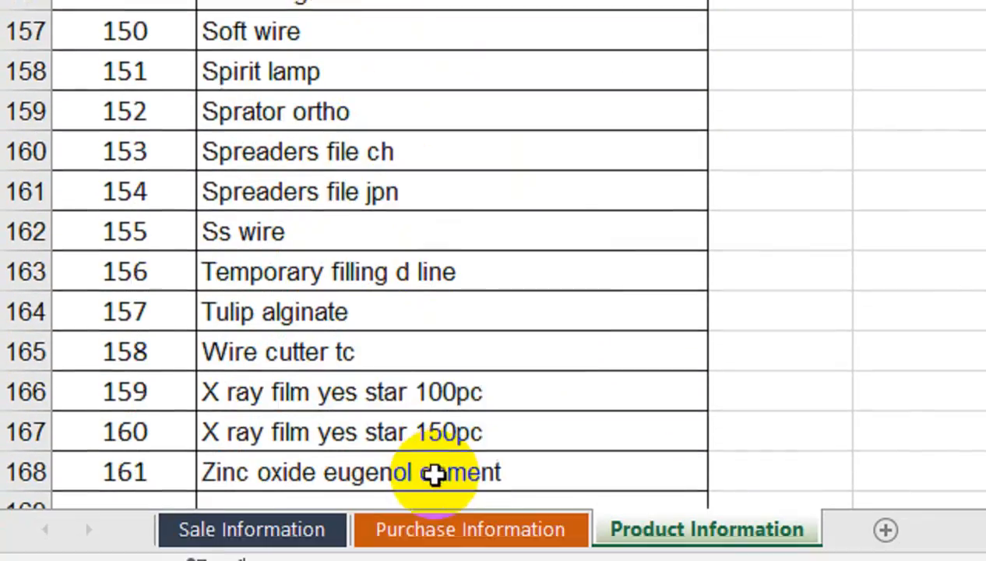
click(470, 513)
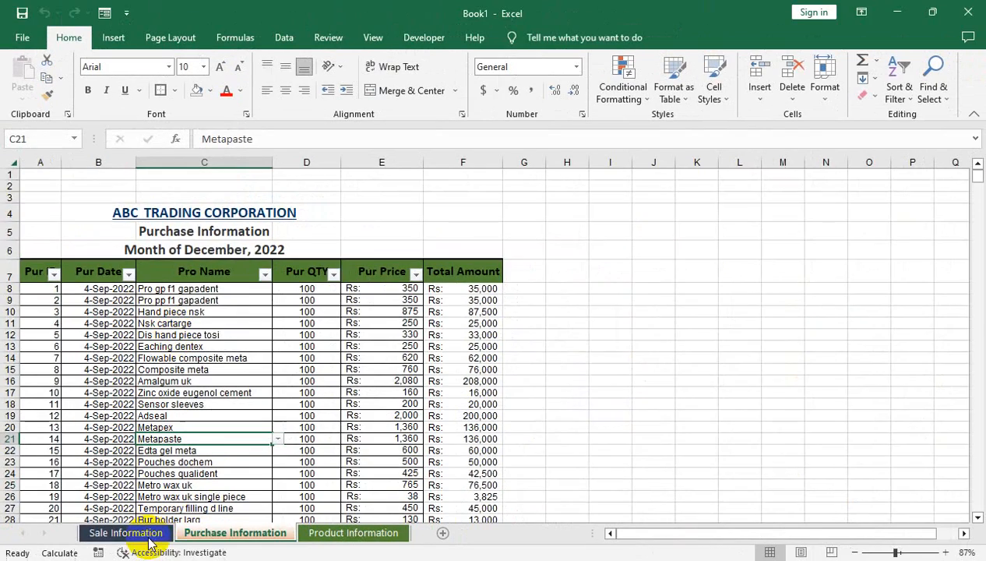
click(125, 533)
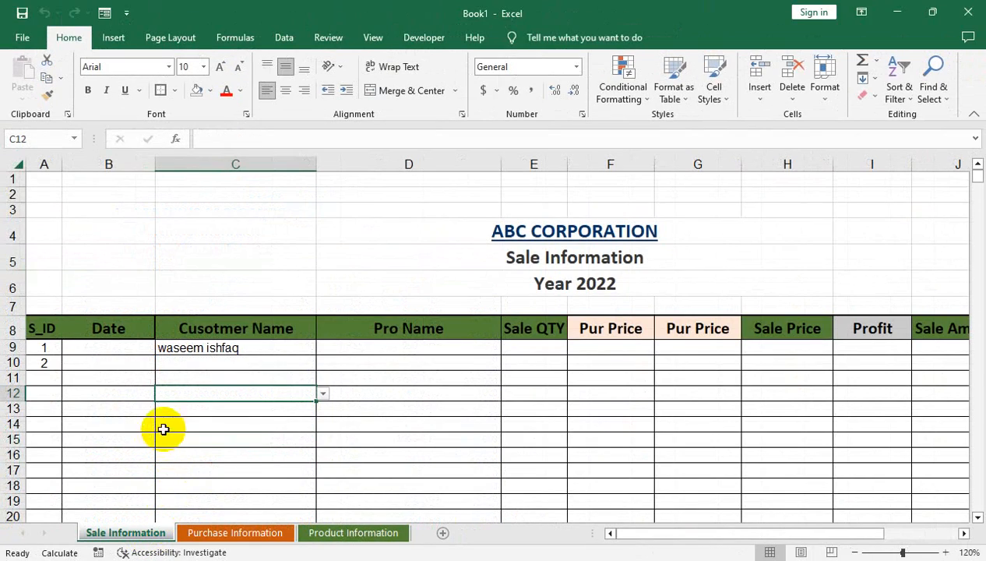
Step: Browse the product dropdown list of the first Pro Name cell, D9, without picking an entry
click(389, 361)
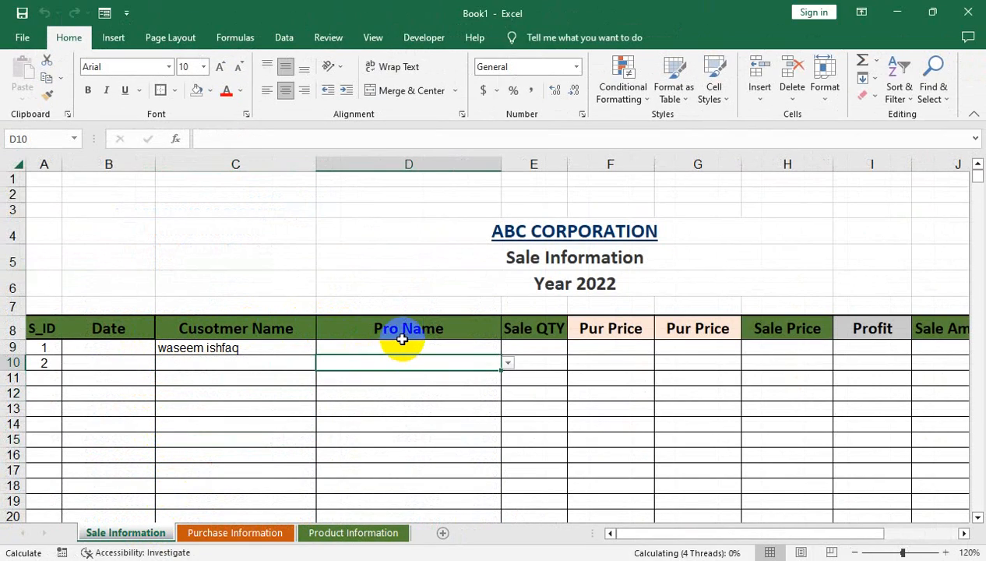
click(402, 339)
click(489, 350)
click(512, 346)
click(456, 344)
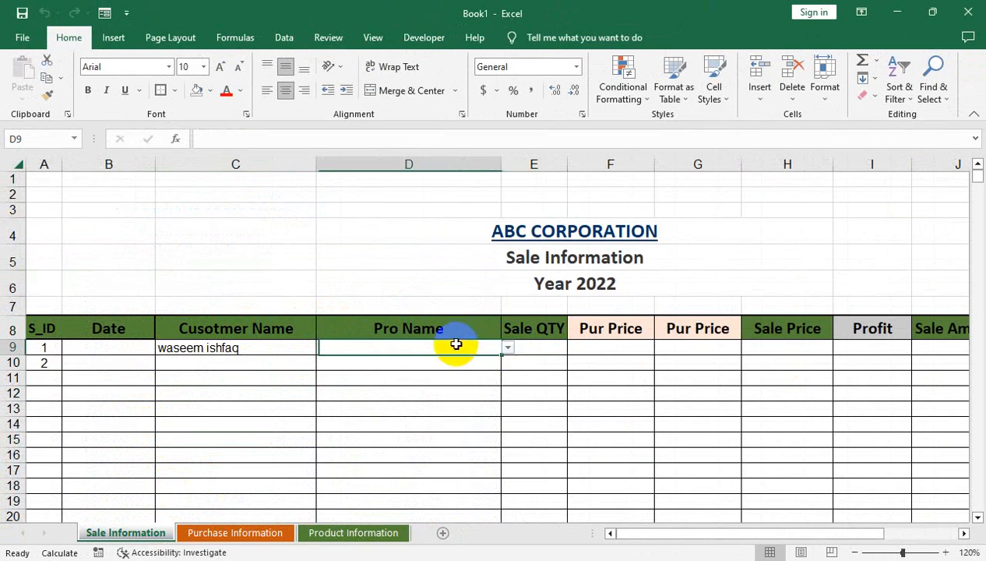
click(507, 349)
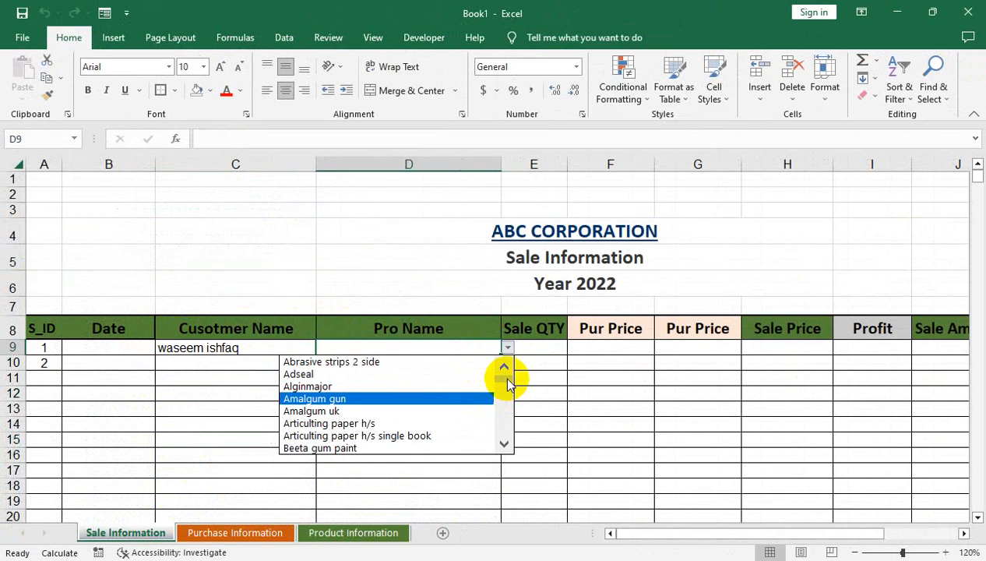
mouse_move(507, 382)
mouse_down()
mouse_move(508, 414)
mouse_move(514, 397)
mouse_up()
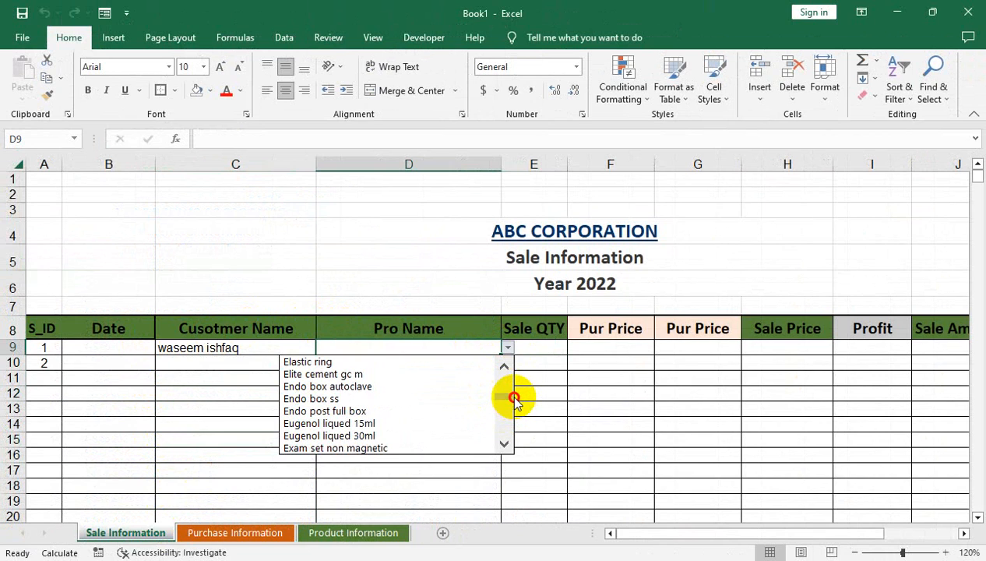
click(480, 348)
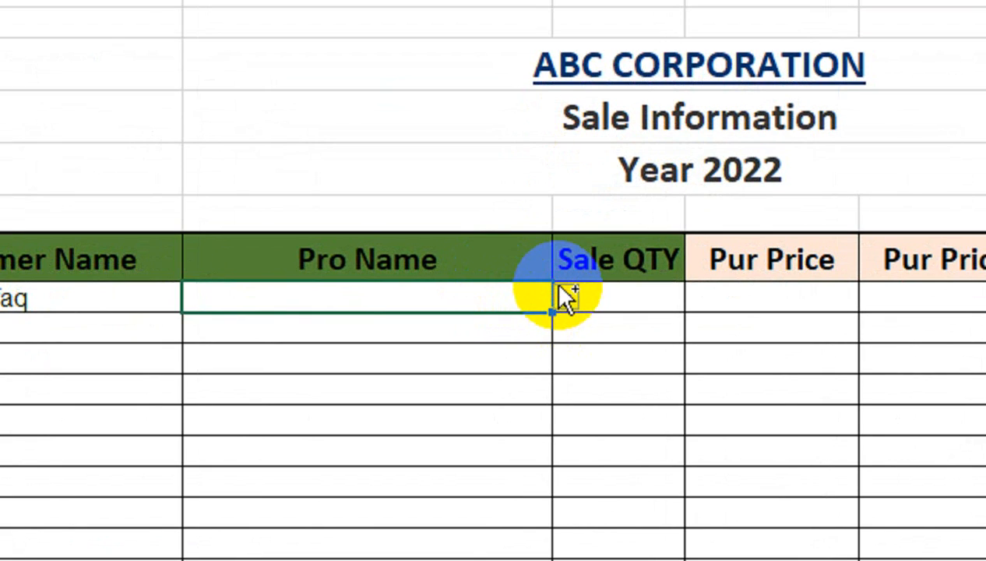
Step: Choose Mirror top from the product dropdown list in D9
click(564, 289)
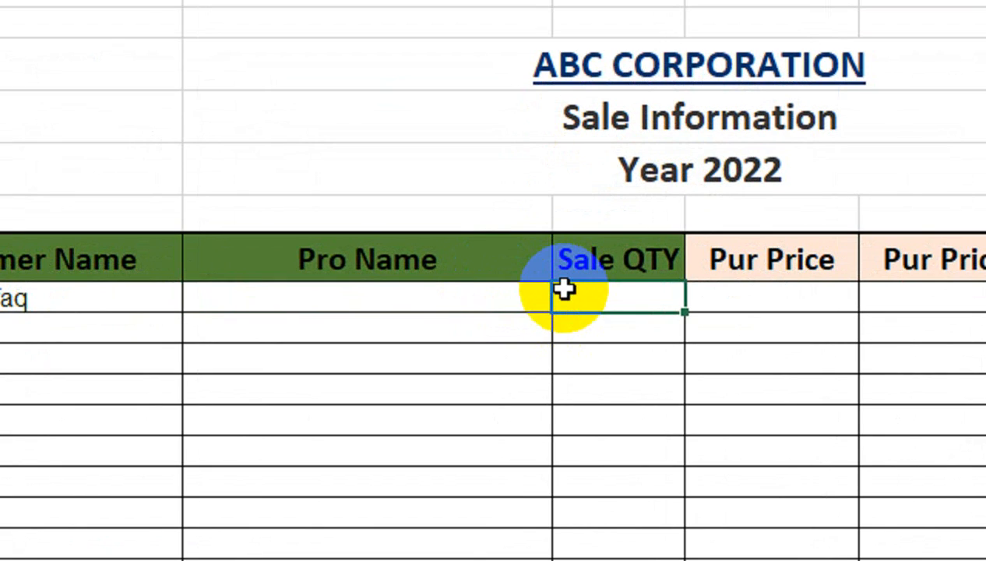
click(432, 277)
click(495, 306)
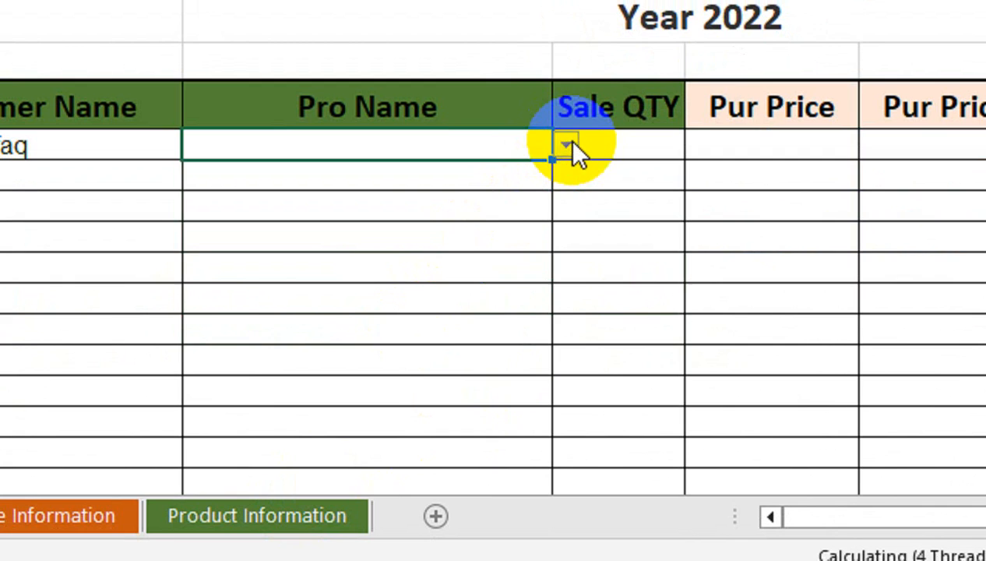
click(566, 146)
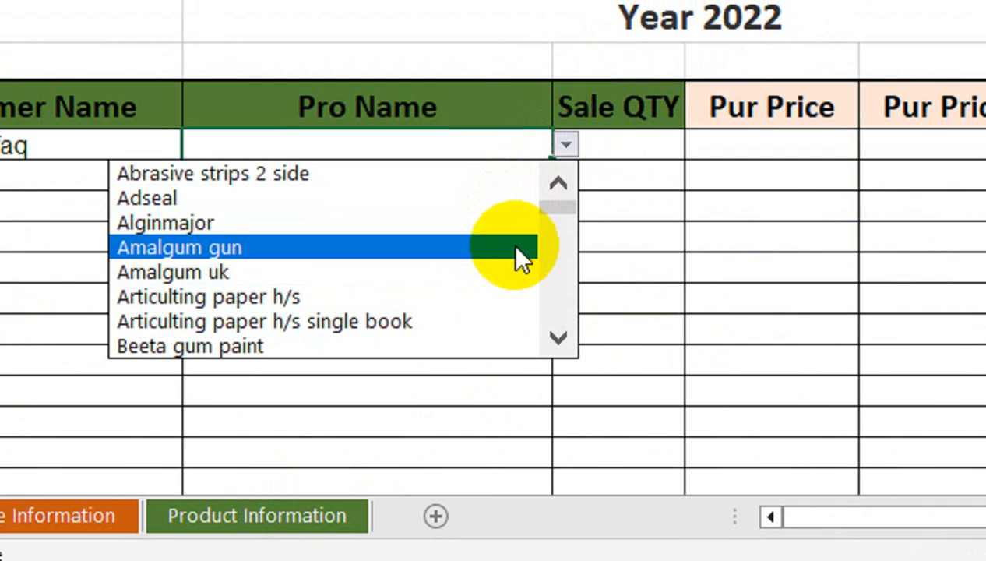
drag(561, 218, 562, 236)
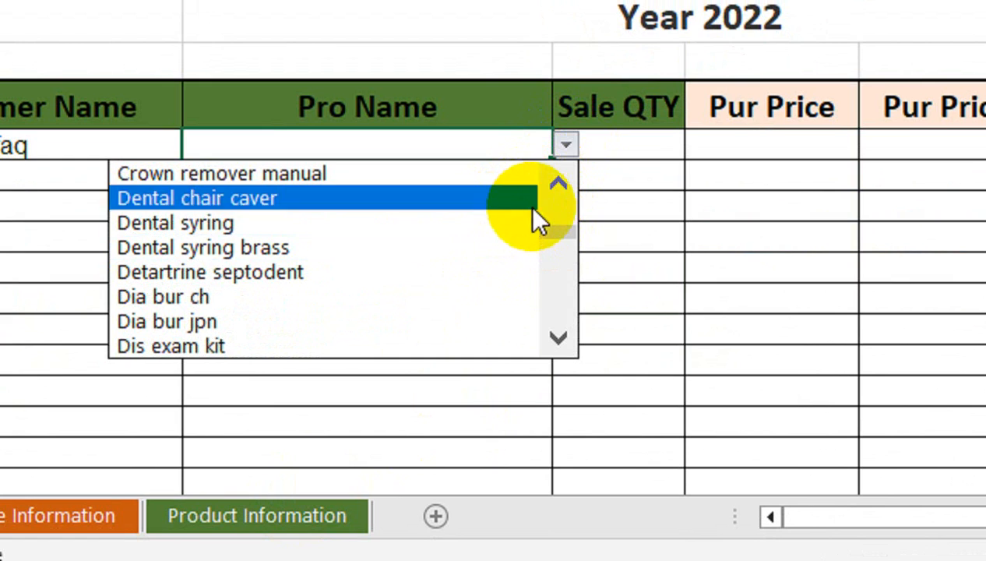
drag(558, 232, 566, 294)
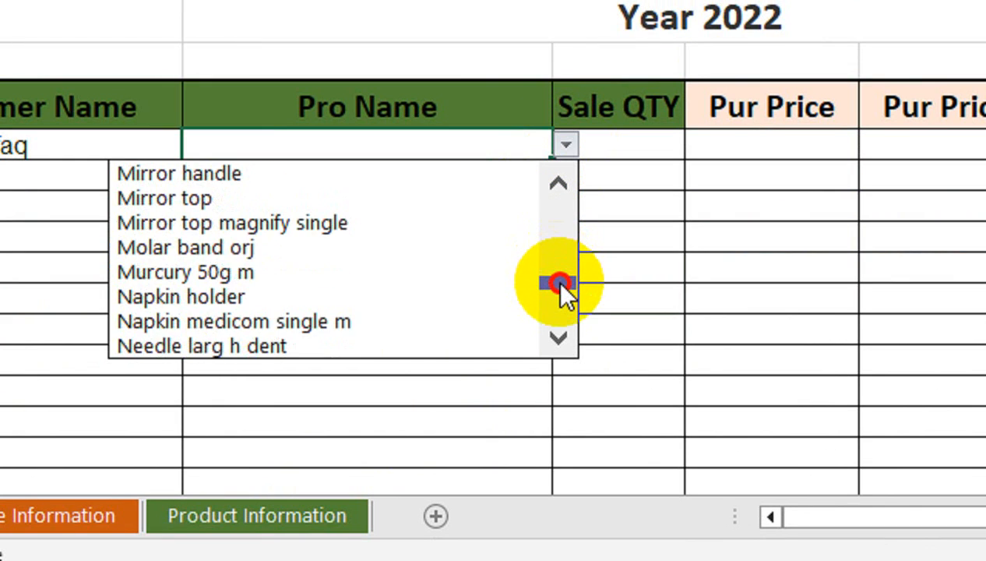
click(471, 204)
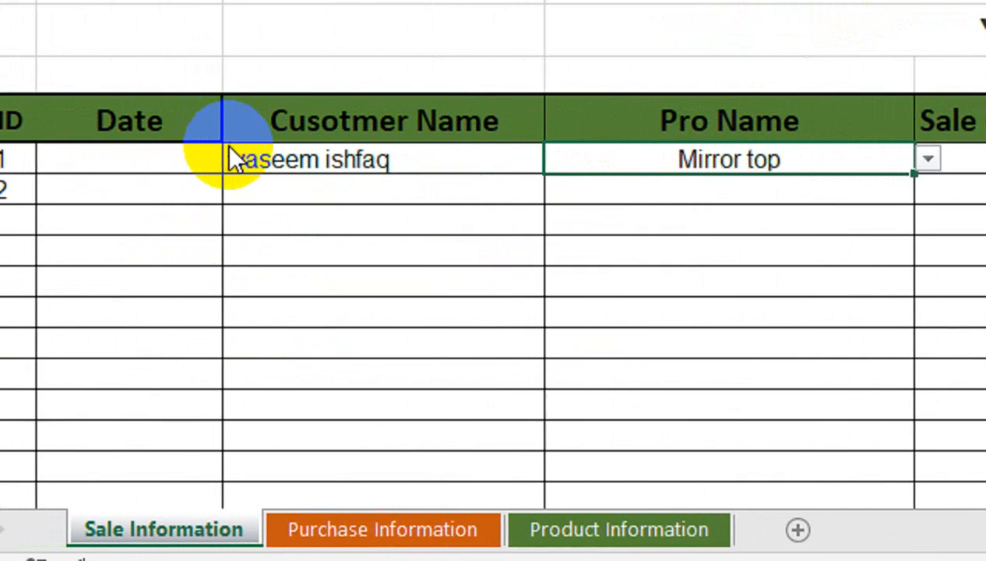
Step: Enter the date 25-Dec-2022 in B9 and the sale quantity 5 in E9
click(217, 159)
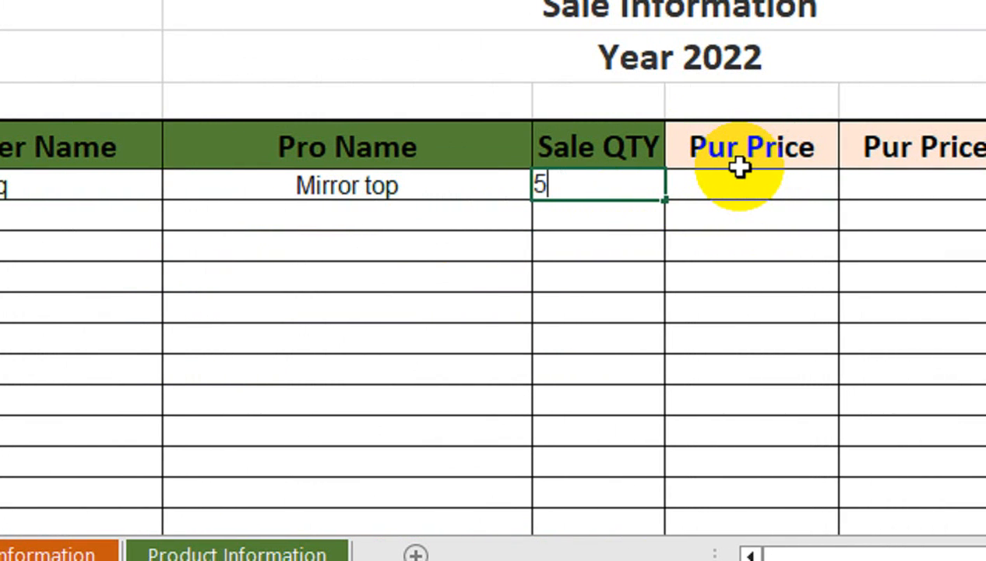
click(715, 242)
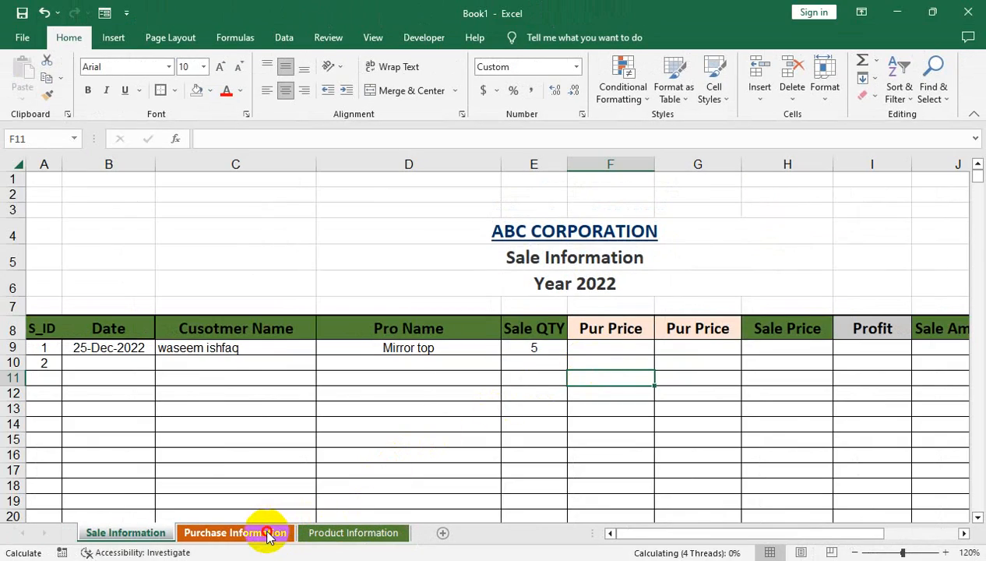
Step: Filter the Pro Name column on the Purchase Information sheet to show only Mirror top
click(261, 533)
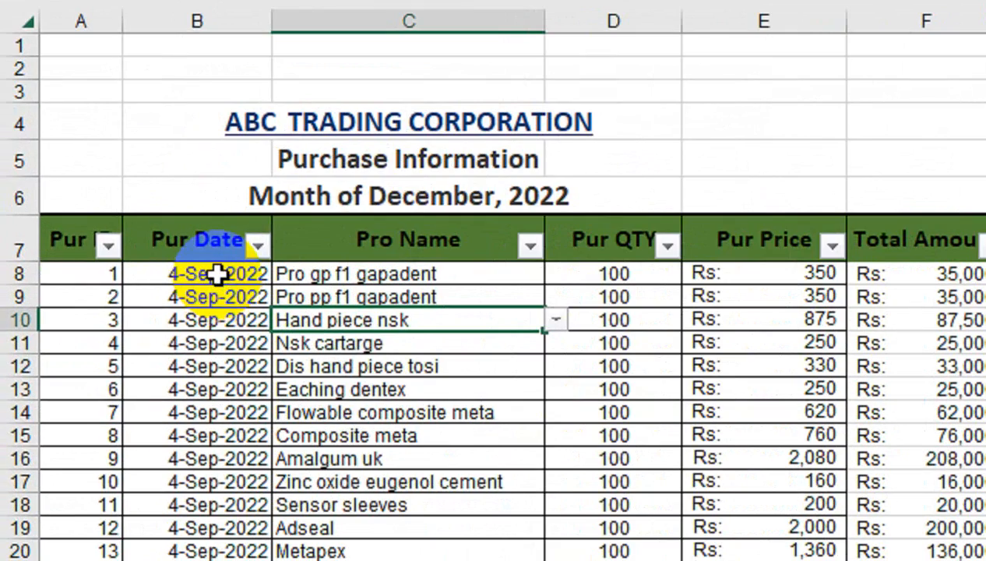
click(443, 257)
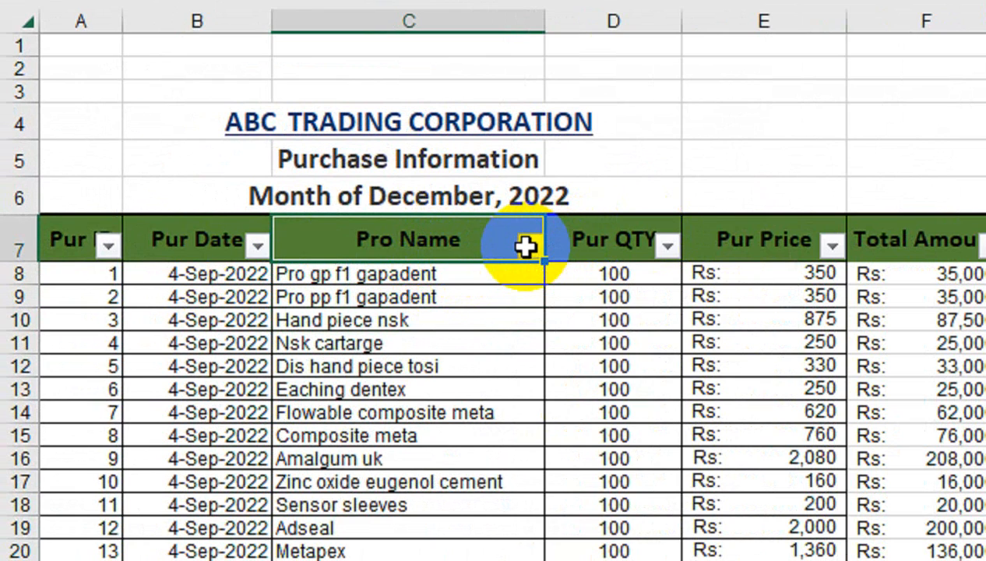
click(532, 247)
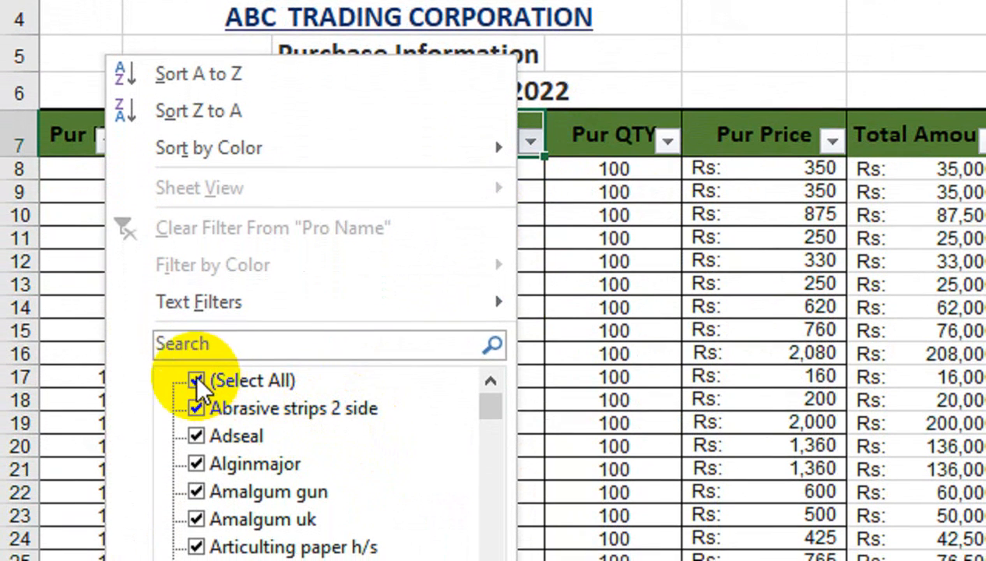
click(196, 382)
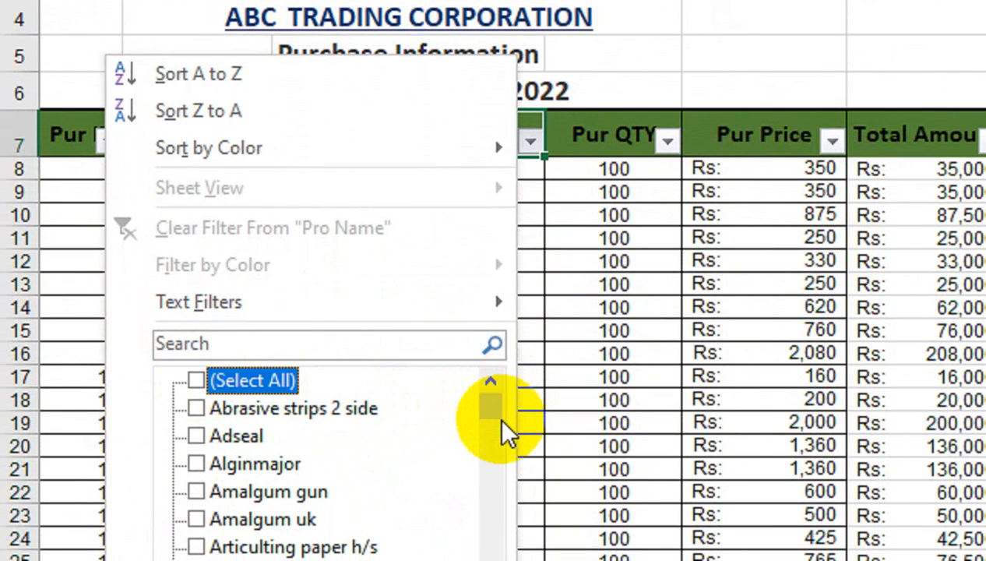
drag(494, 409, 498, 440)
click(201, 320)
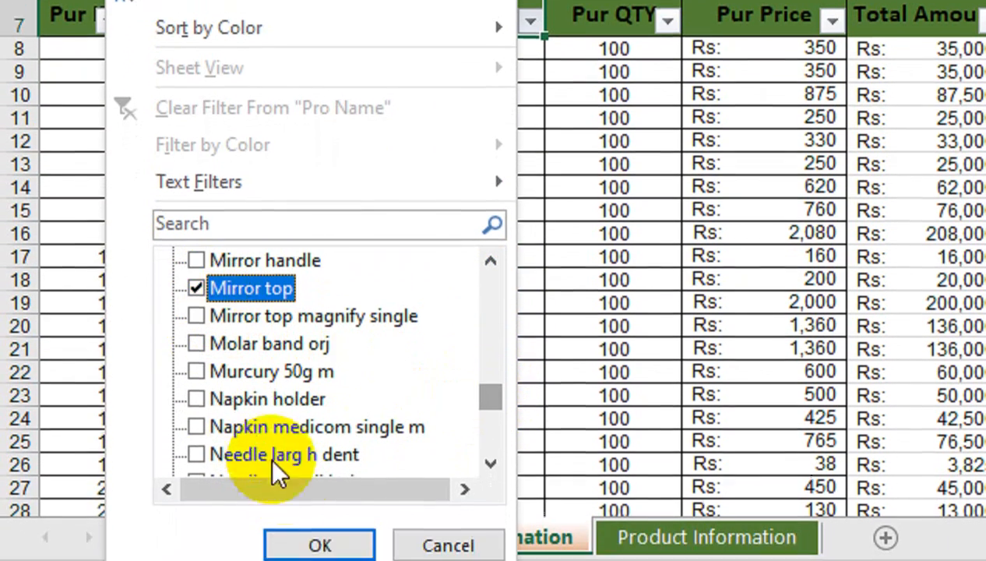
click(320, 545)
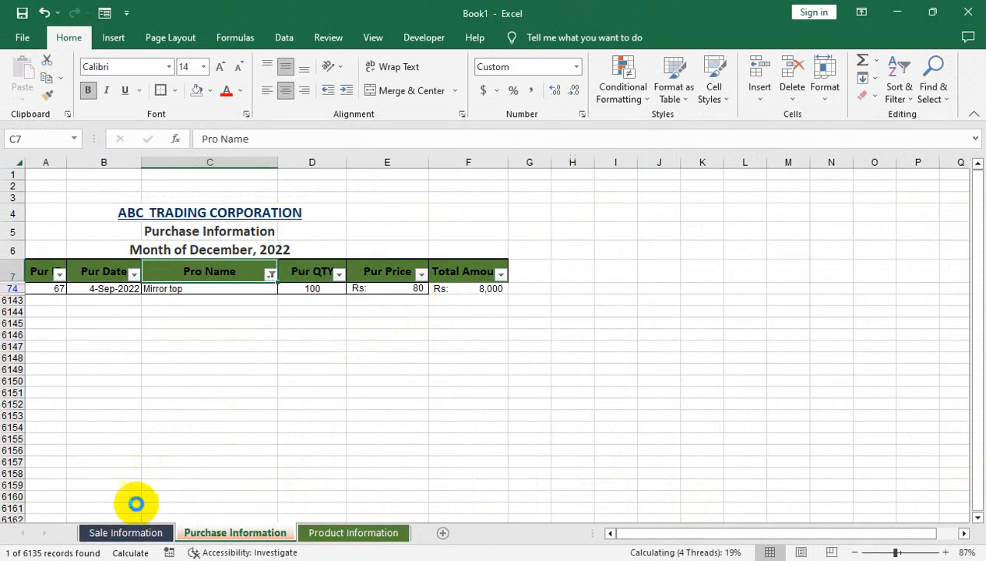
Step: Start an IFERROR formula with a nested VLOOKUP in F9 of the Sale Information sheet, using D9 as the lookup value
click(127, 532)
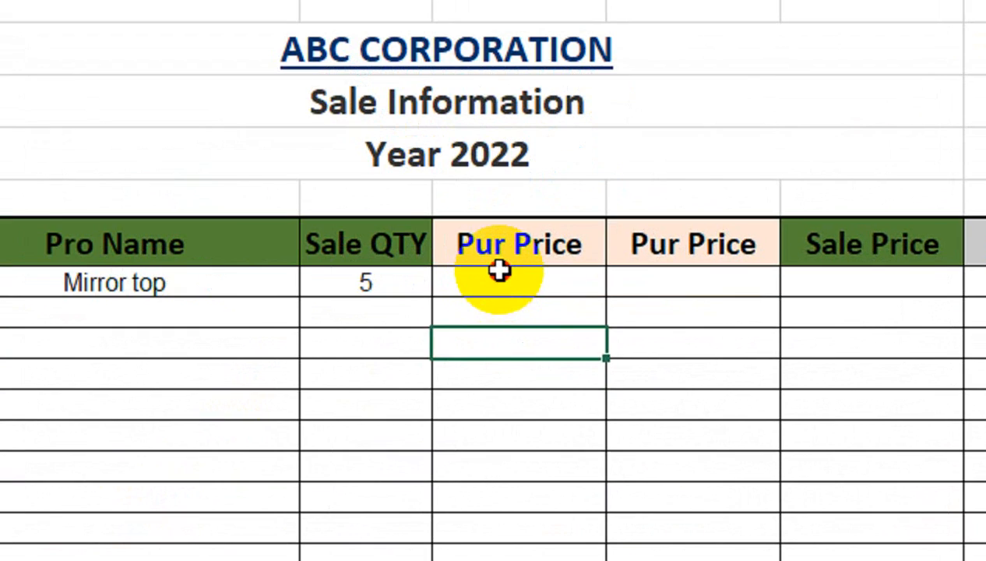
click(602, 346)
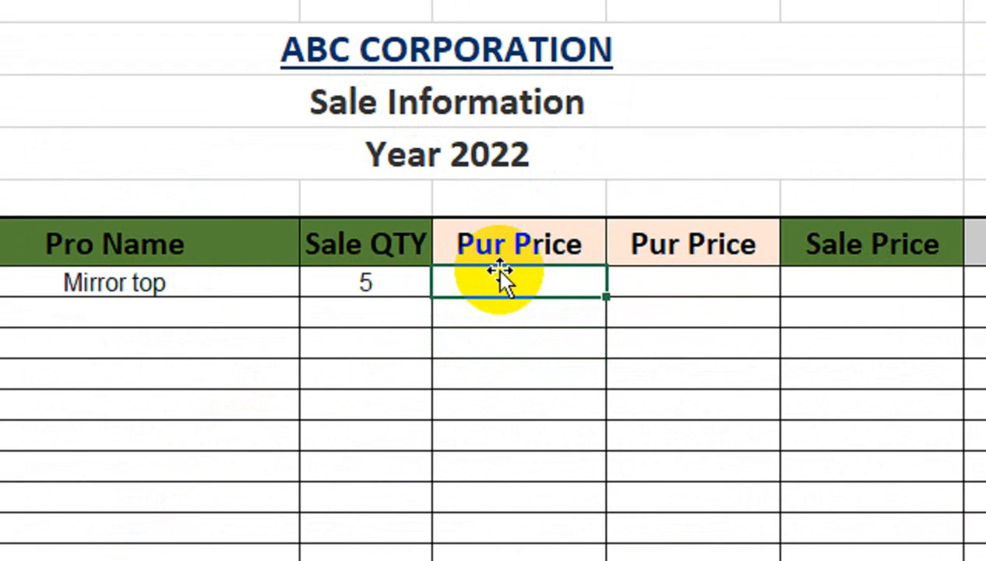
text(=if)
key(Down)
key(Tab)
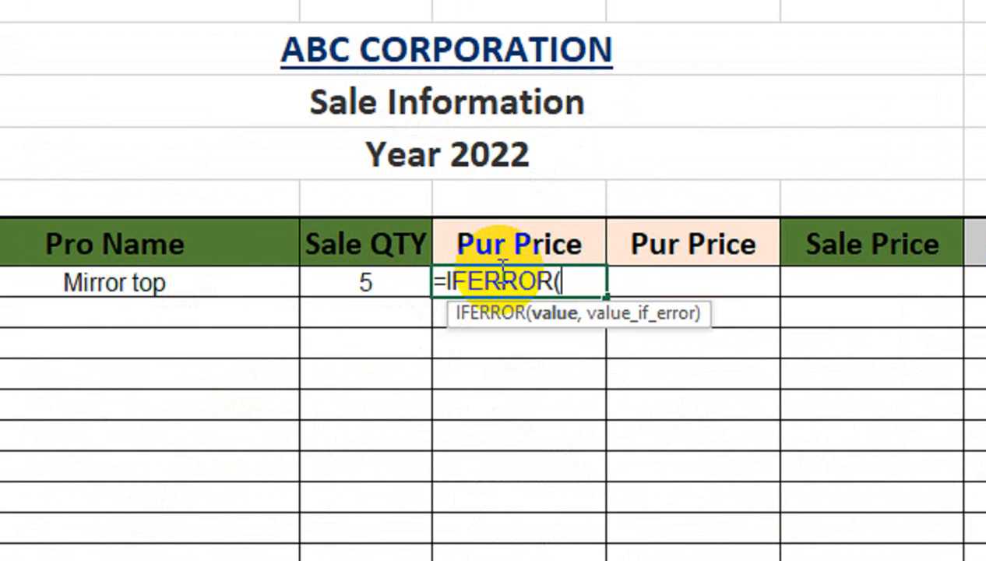
text(vl)
key(Tab)
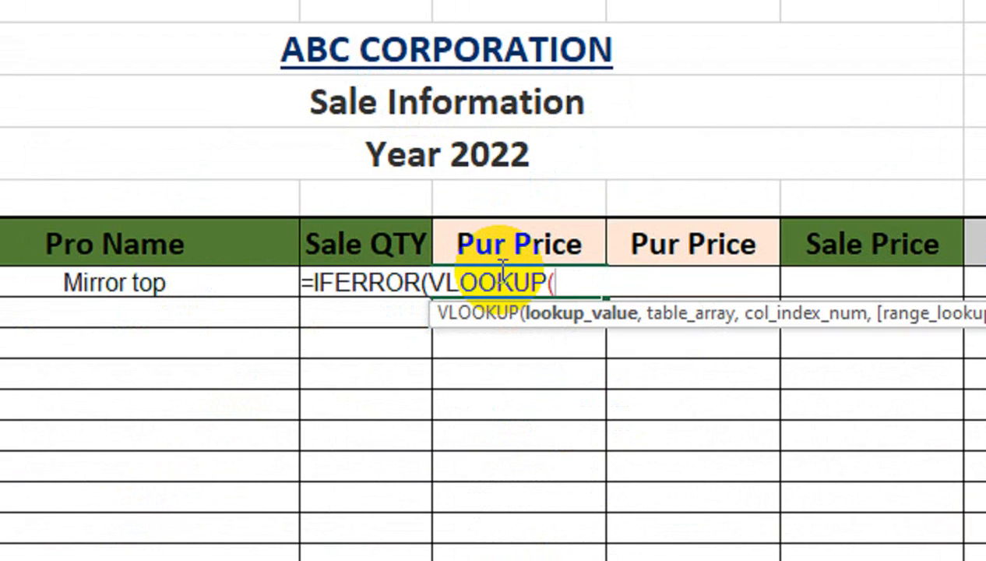
key(Left)
key(Left)
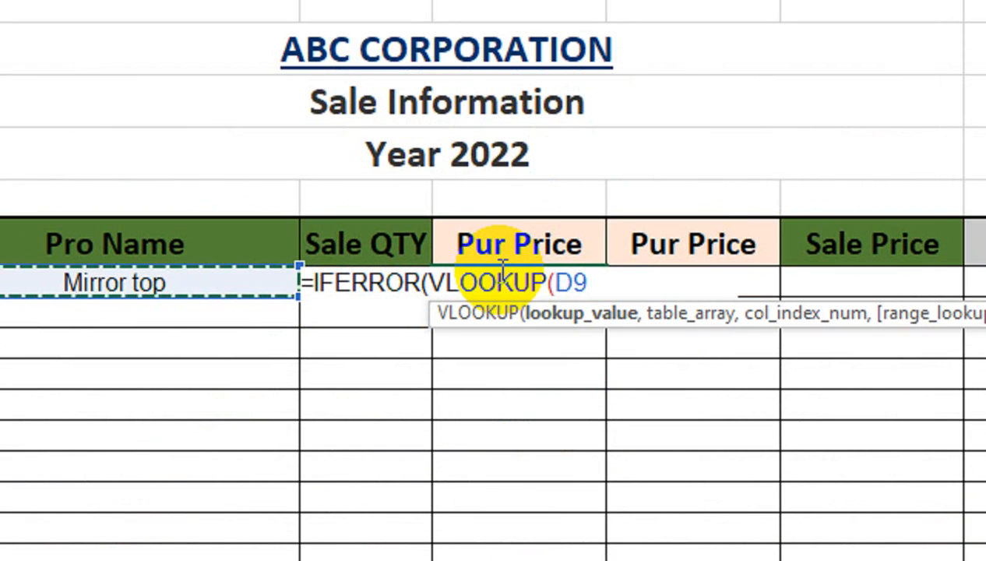
text(,)
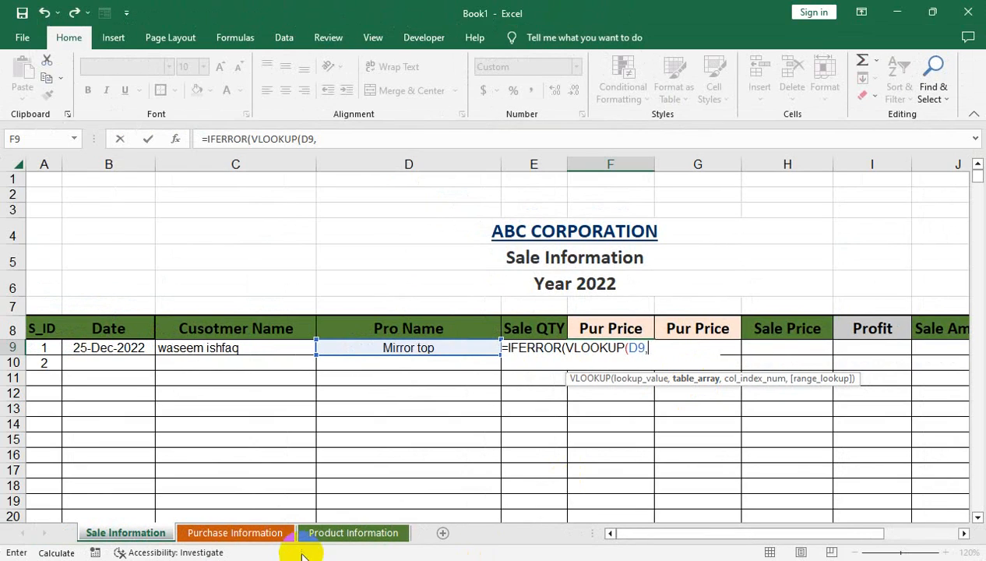
Step: Use the absolute range $C$7:$E$168 on the Purchase Information sheet as the VLOOKUP table array
click(265, 533)
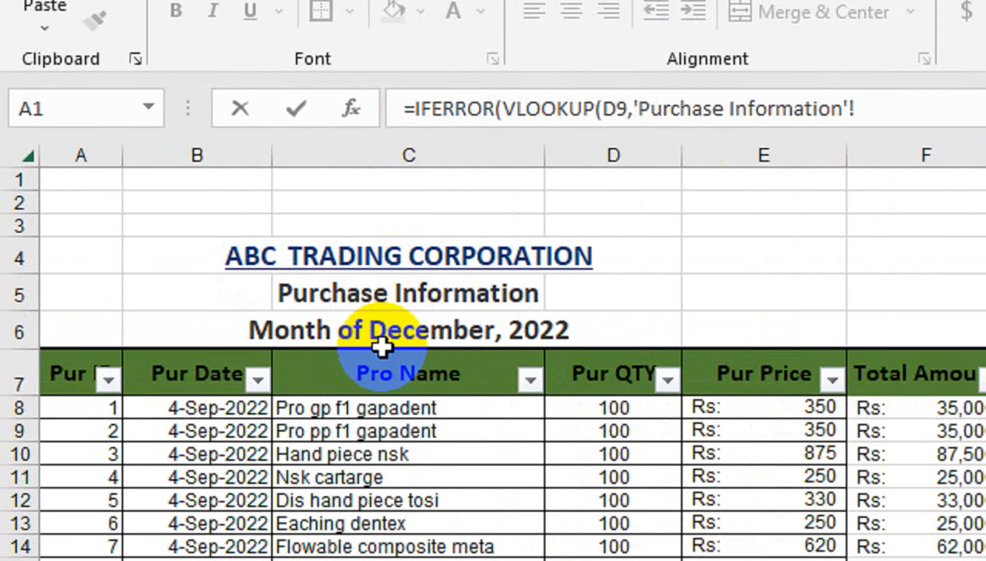
click(389, 378)
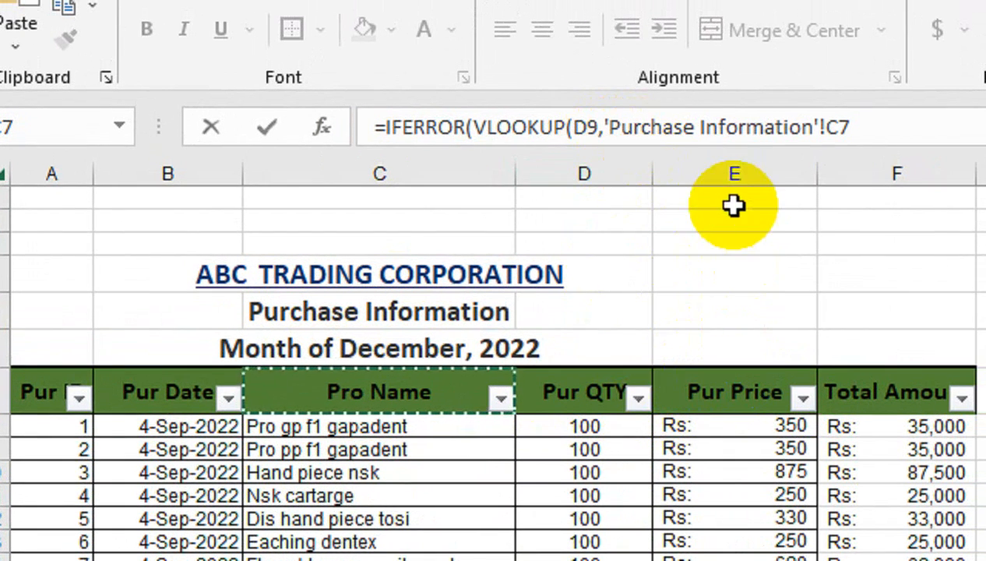
key(shift+Right)
key(shift+Right)
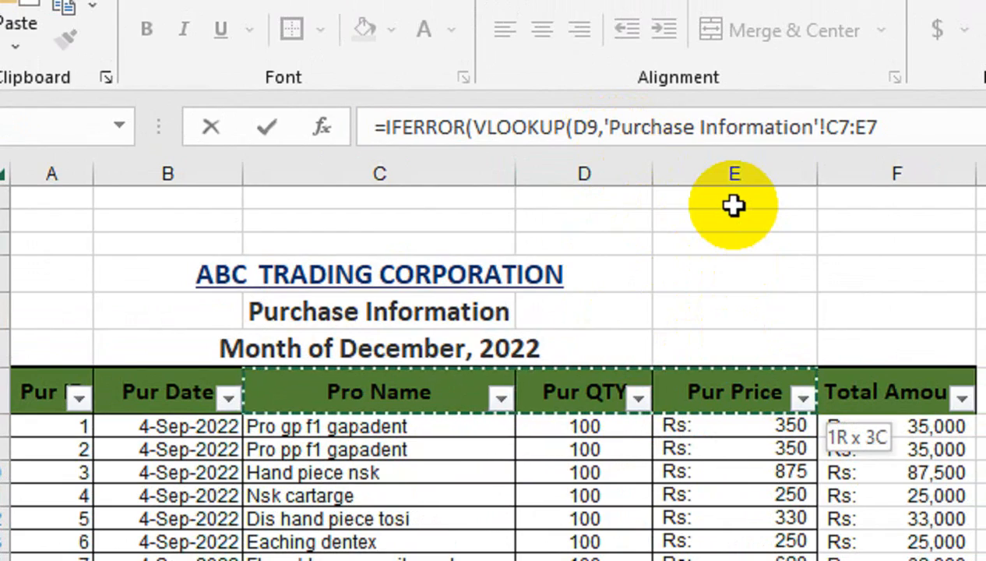
key(ctrl+shift+Down)
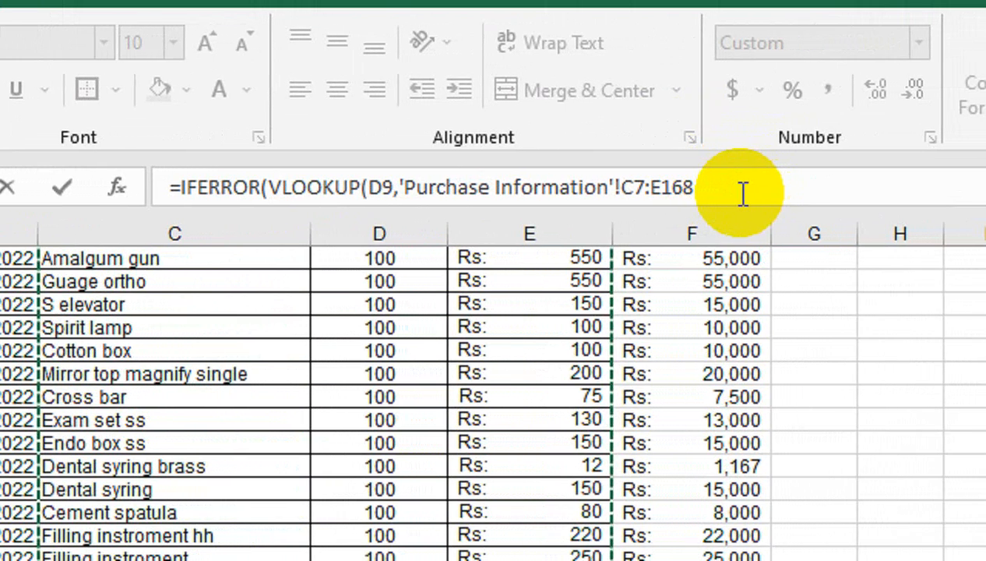
key(F4)
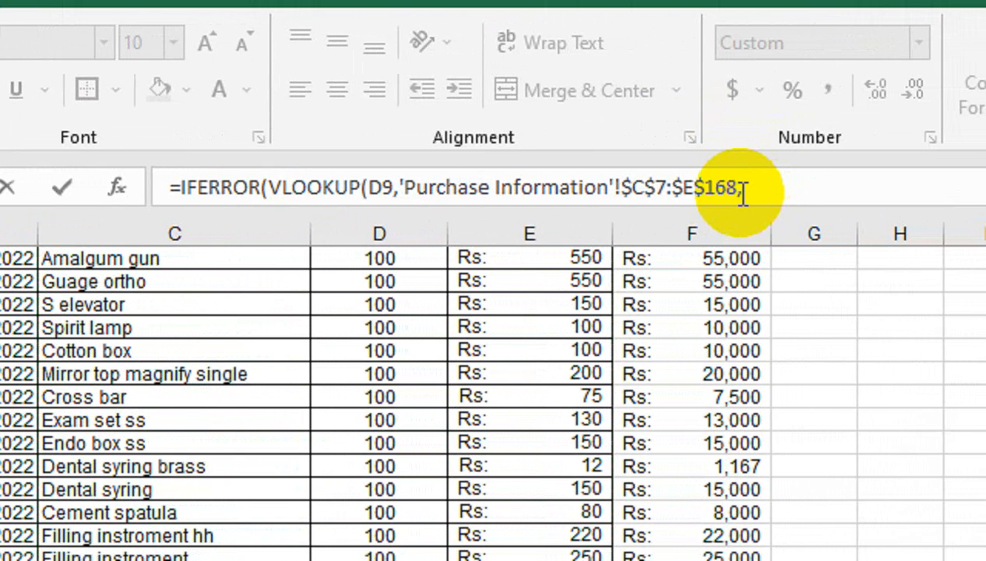
text(,)
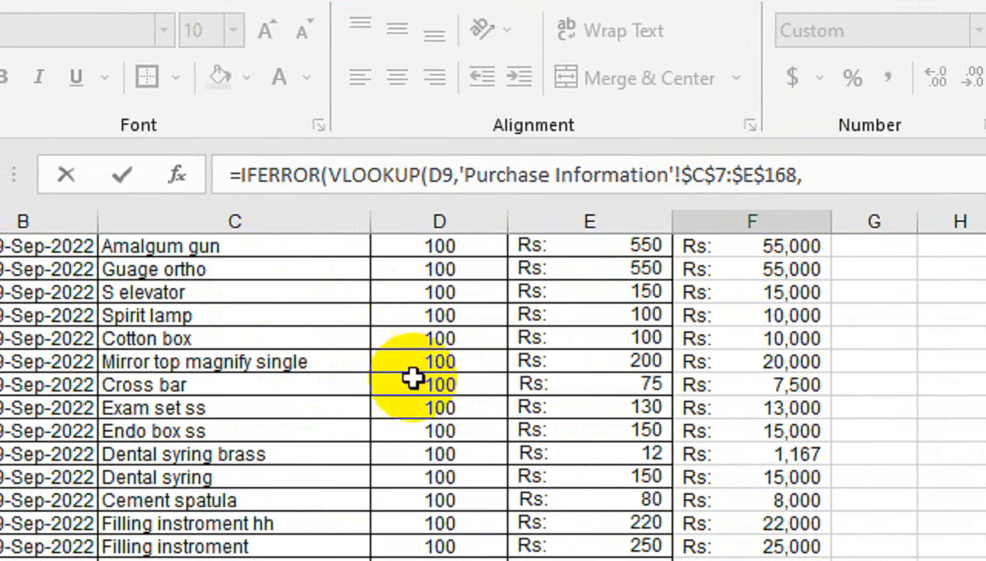
Step: Complete the F9 formula with column index 3, an exact match (FALSE) and an empty string "" as the error value
text(3,)
key(Down)
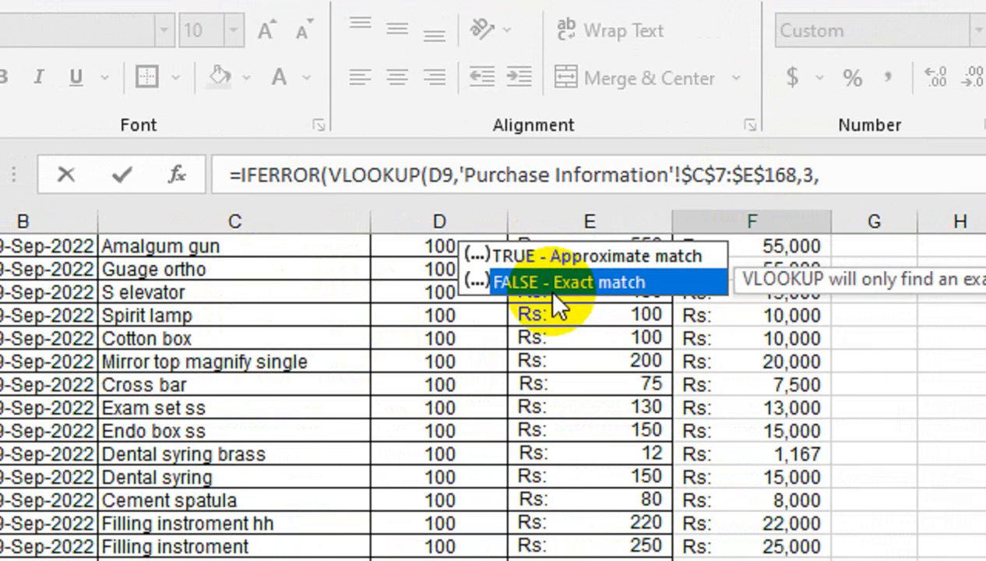
key(Tab)
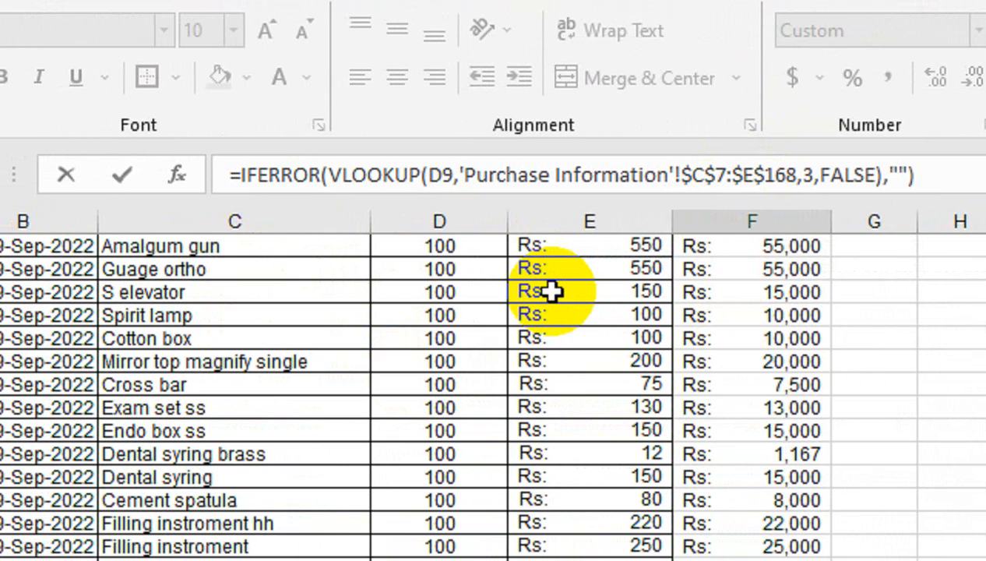
key(Return)
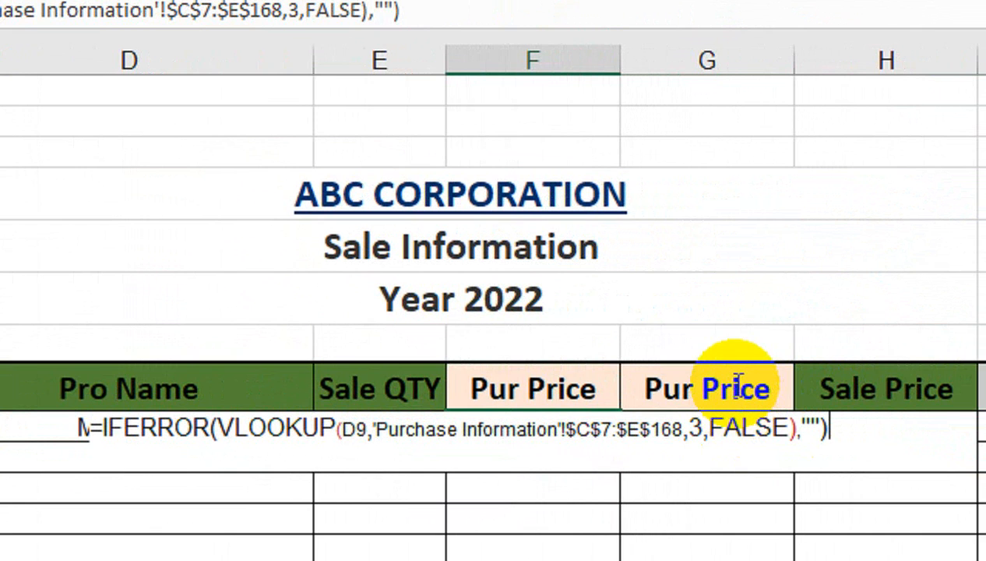
key(Return)
click(558, 428)
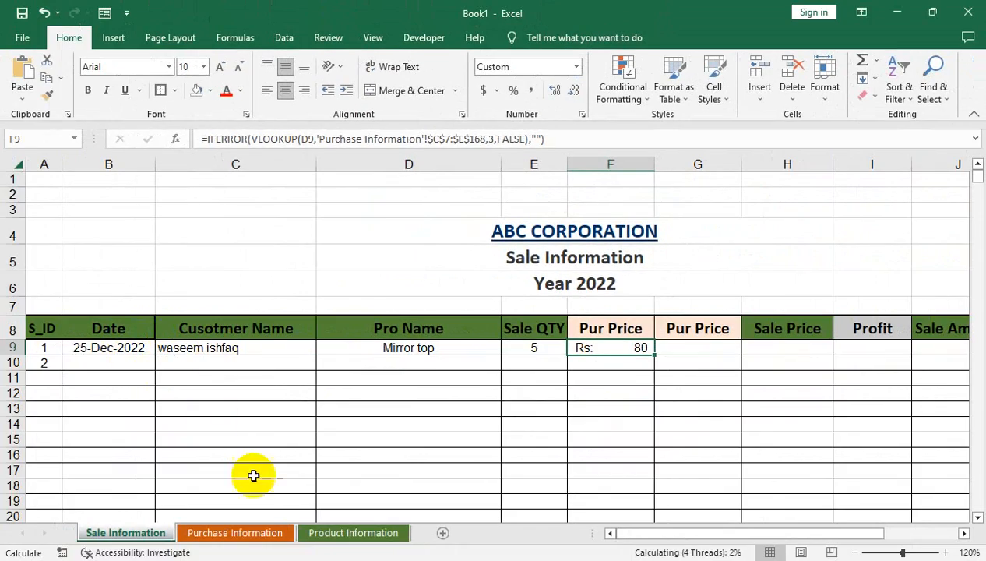
Step: Examine the end of the purchase records on the Purchase Information sheet, around the first blank Pro Name cell, C169
click(259, 530)
click(124, 399)
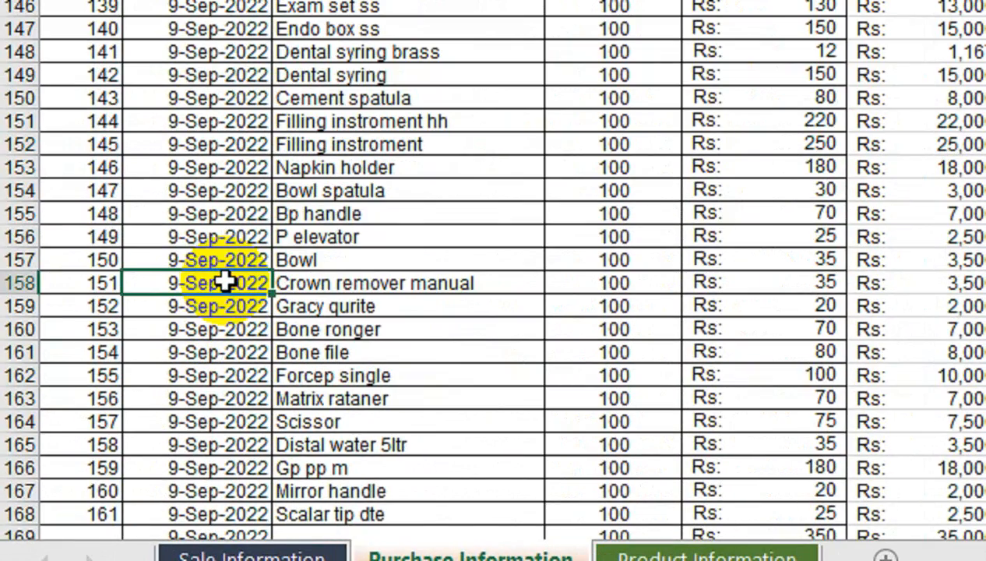
key(ctrl+Down)
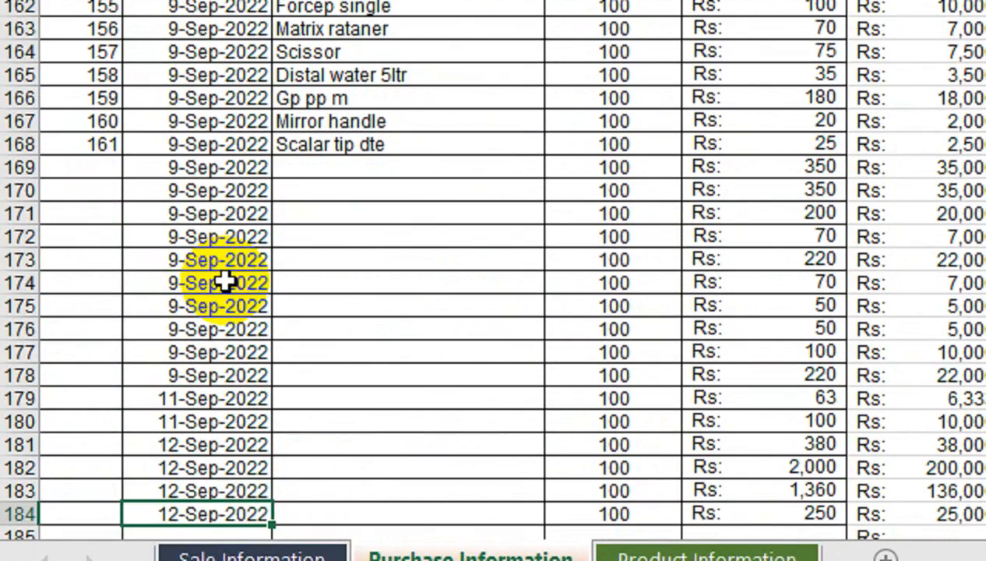
key(Up)
key(Up)
key(Up)
key(Up)
key(Up)
key(Up)
key(Up)
key(Up)
key(Up)
key(Up)
key(Up)
key(Up)
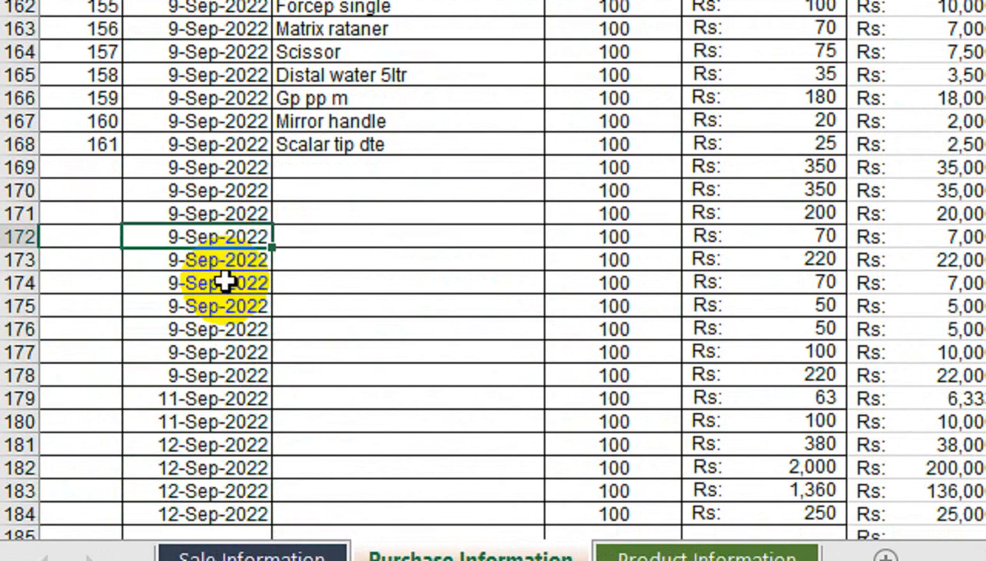
key(Right)
key(Right)
key(Up)
key(Up)
key(Up)
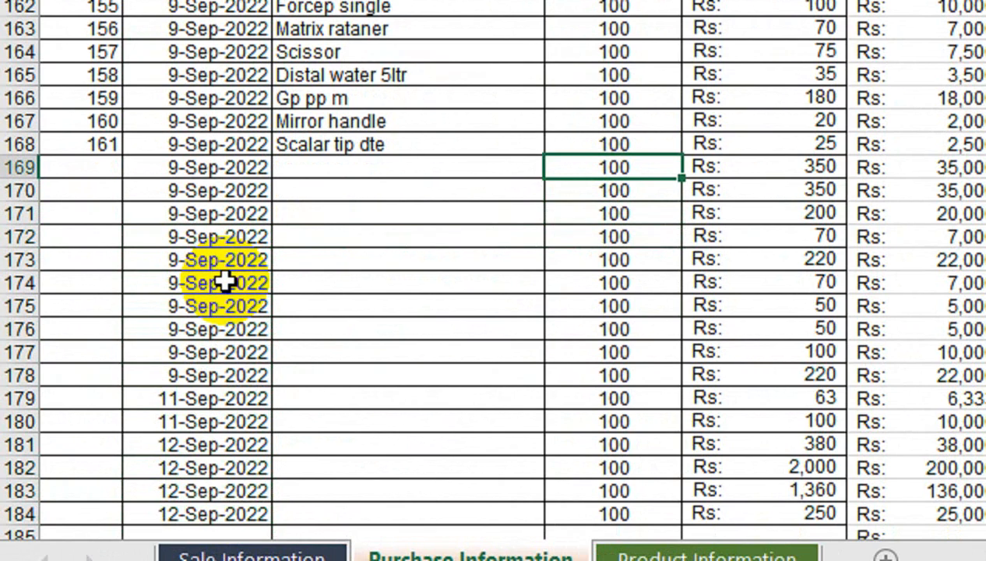
key(Left)
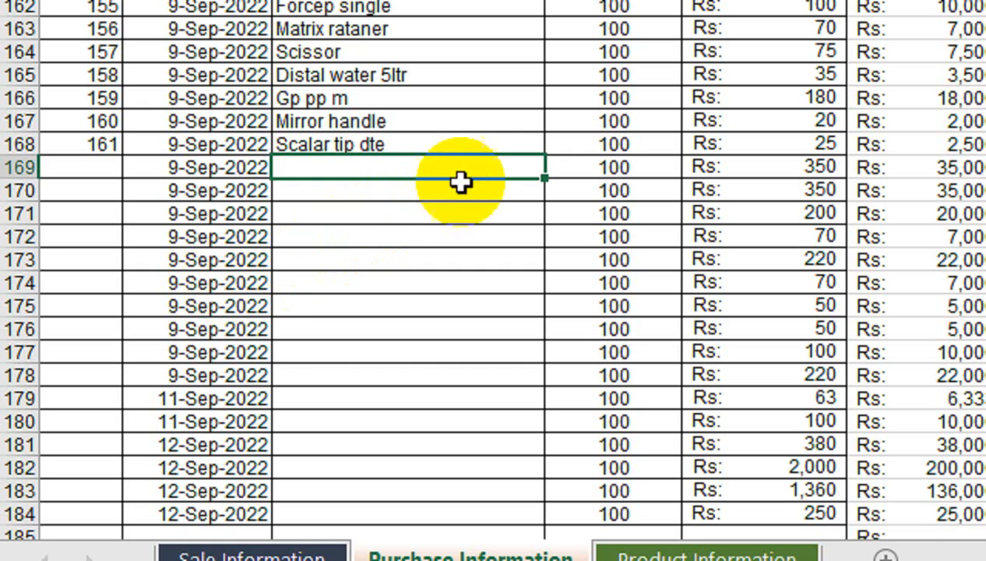
Step: Fill the Scalar tip dte cell C168 down through C170, and clear the copied entry in C170
click(491, 143)
drag(409, 144, 413, 214)
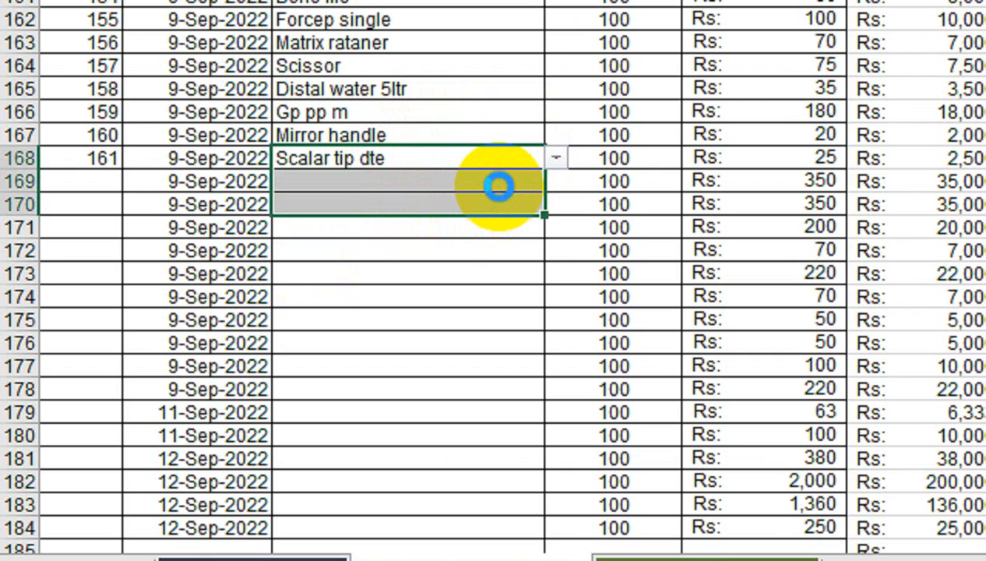
key(ctrl+d)
click(499, 187)
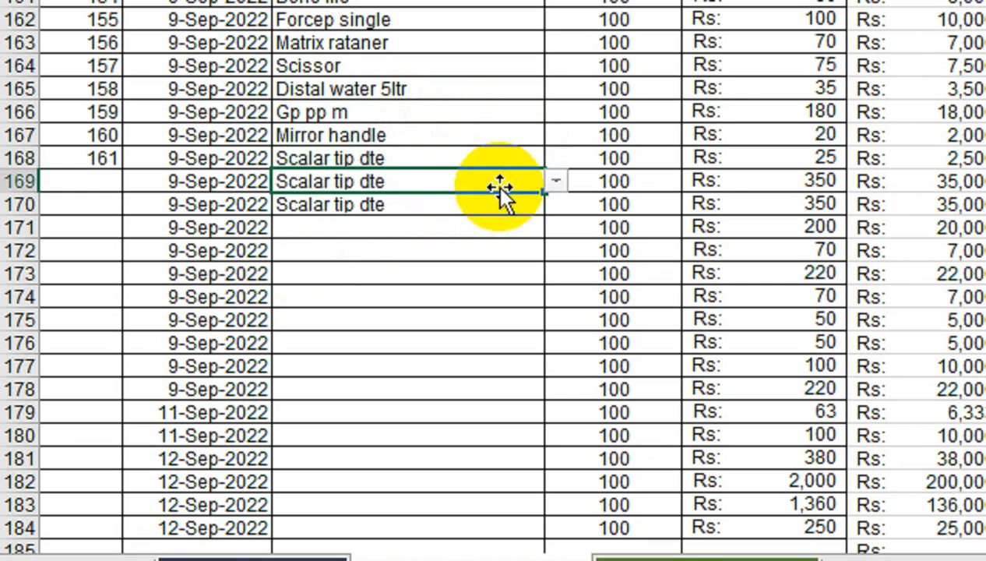
click(500, 208)
key(Delete)
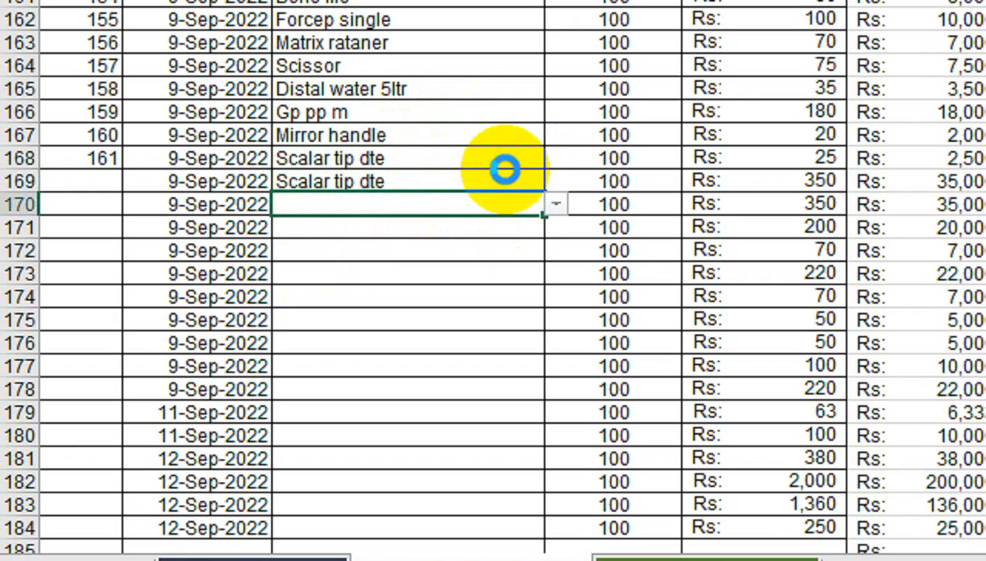
Step: Choose Mirror top from the product dropdown list in C169
click(504, 171)
click(556, 182)
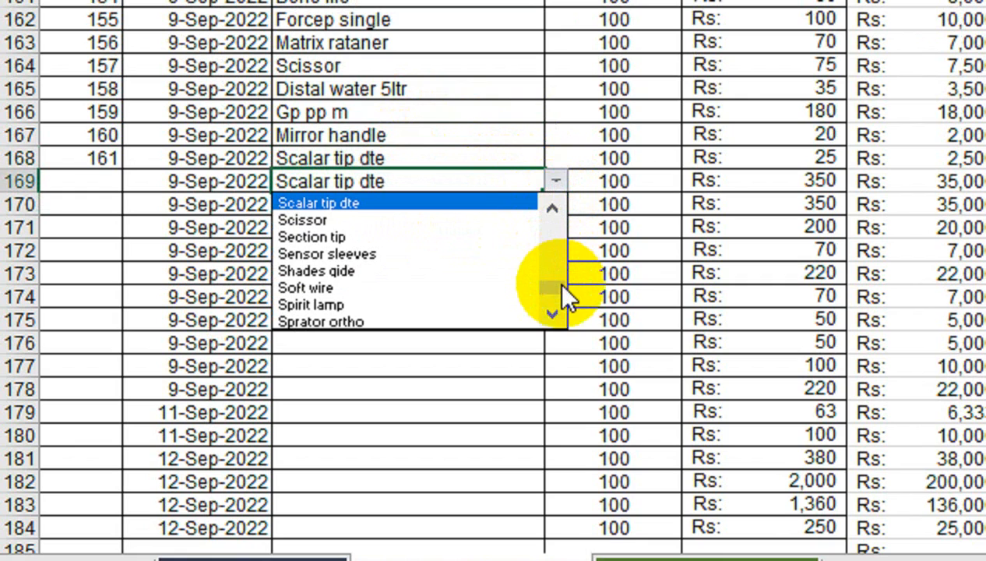
mouse_move(562, 286)
mouse_down()
mouse_move(559, 259)
mouse_move(568, 274)
mouse_up()
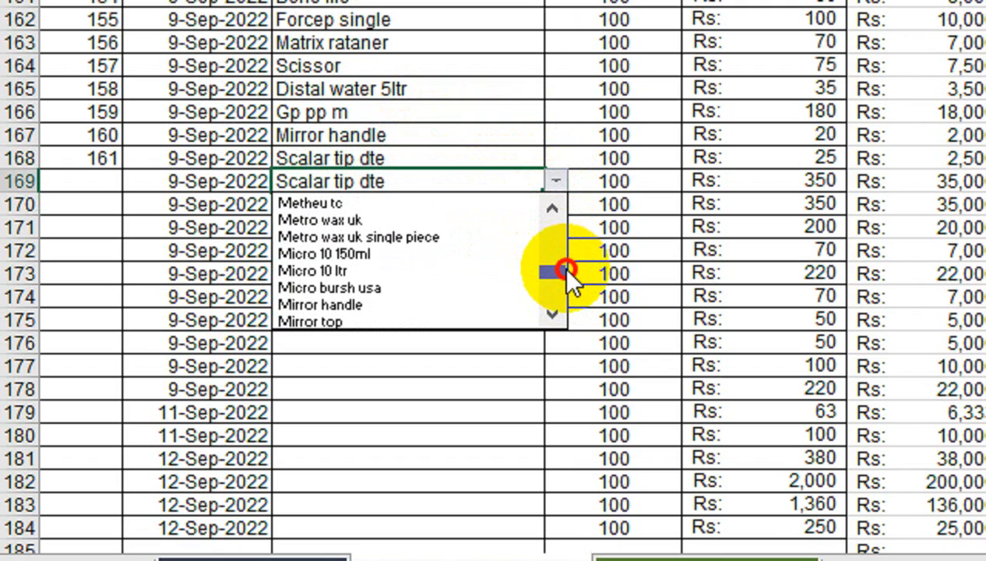
click(397, 321)
Step: Set the purchase date of the new Mirror top row, in B169, to 20-Dec-2022
click(759, 179)
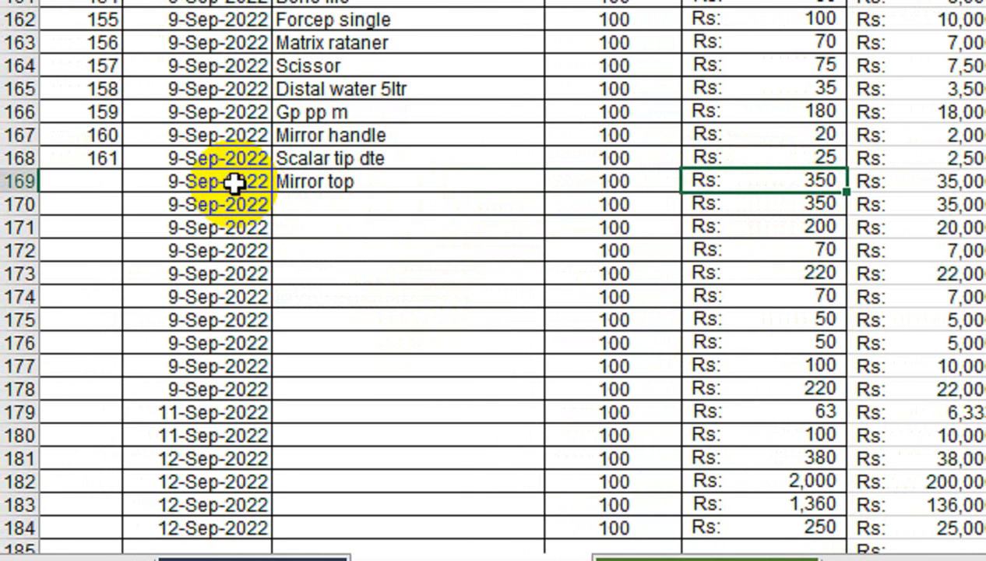
click(189, 182)
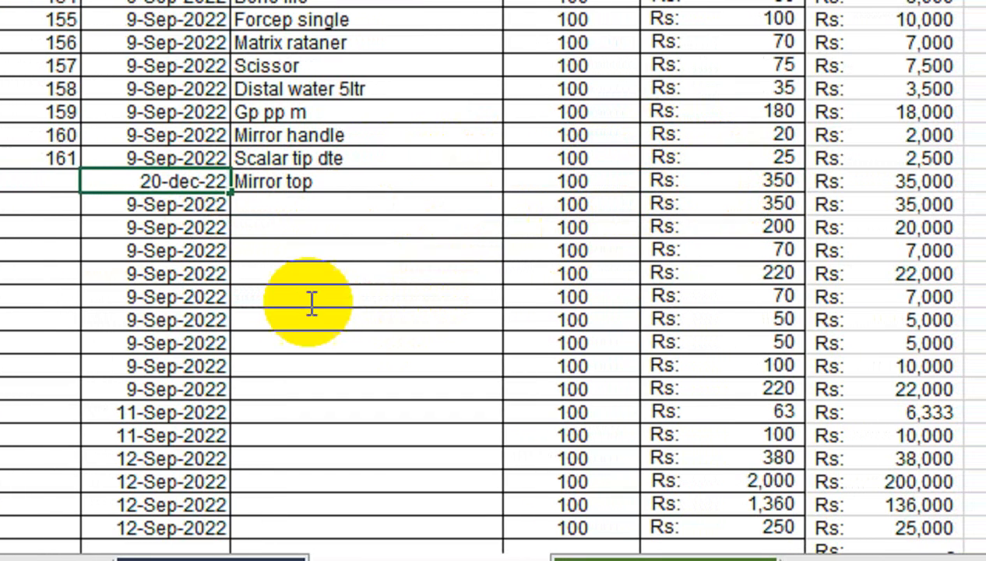
click(304, 300)
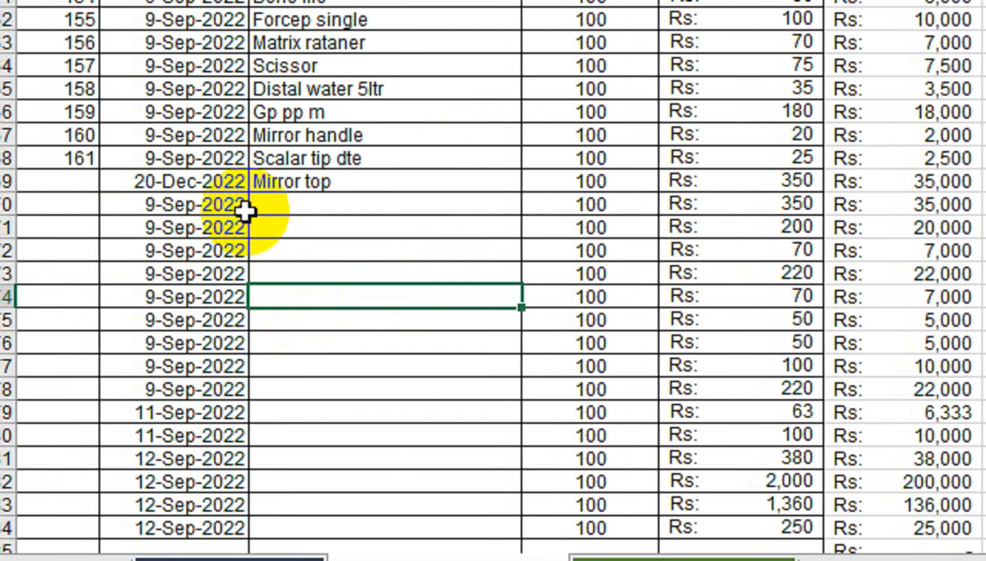
Step: Clear the leftover dates in B170:B184 and the quantities, prices and totals in D170:F184, below the new Mirror top purchase row
click(202, 208)
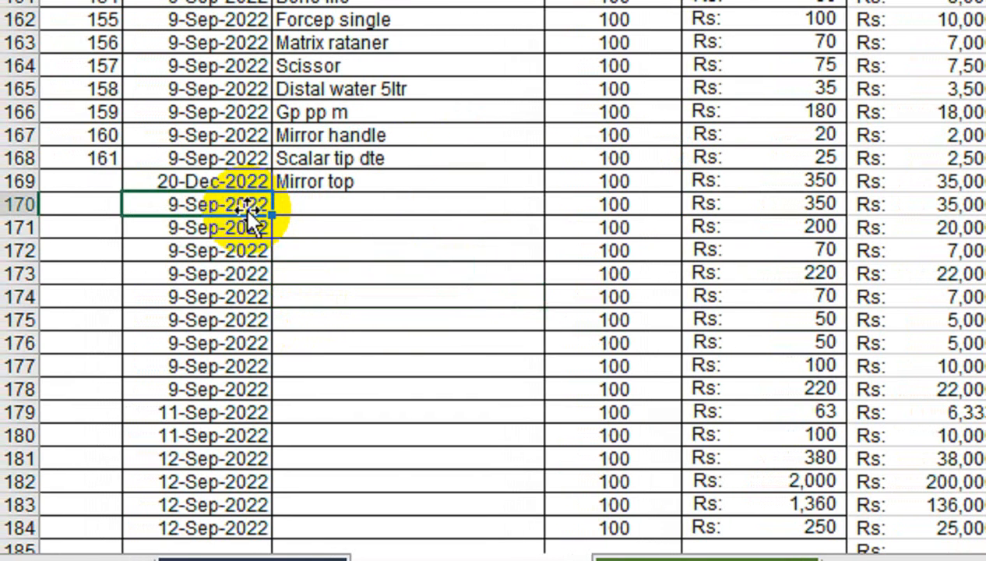
key(ctrl+shift+Down)
key(Delete)
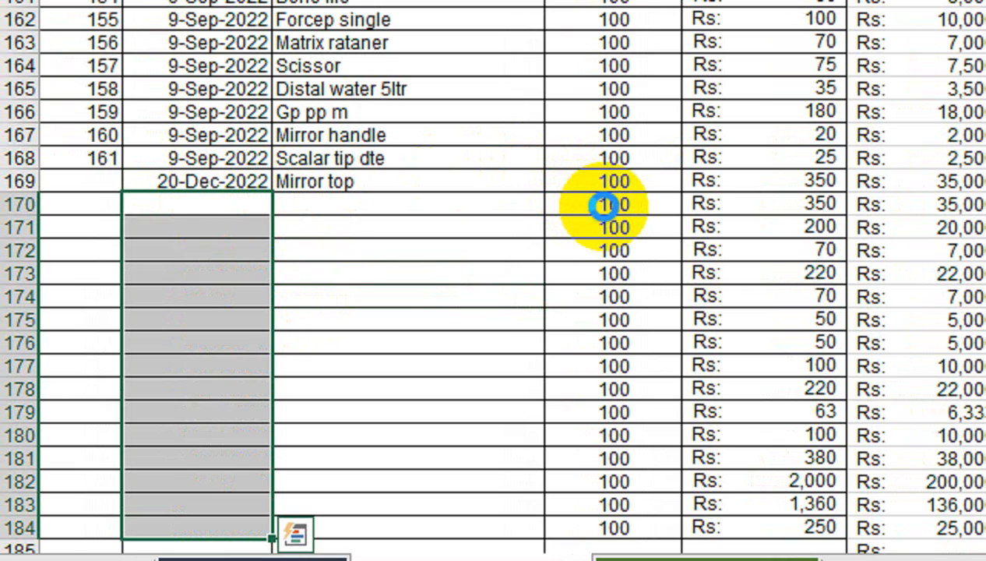
click(611, 205)
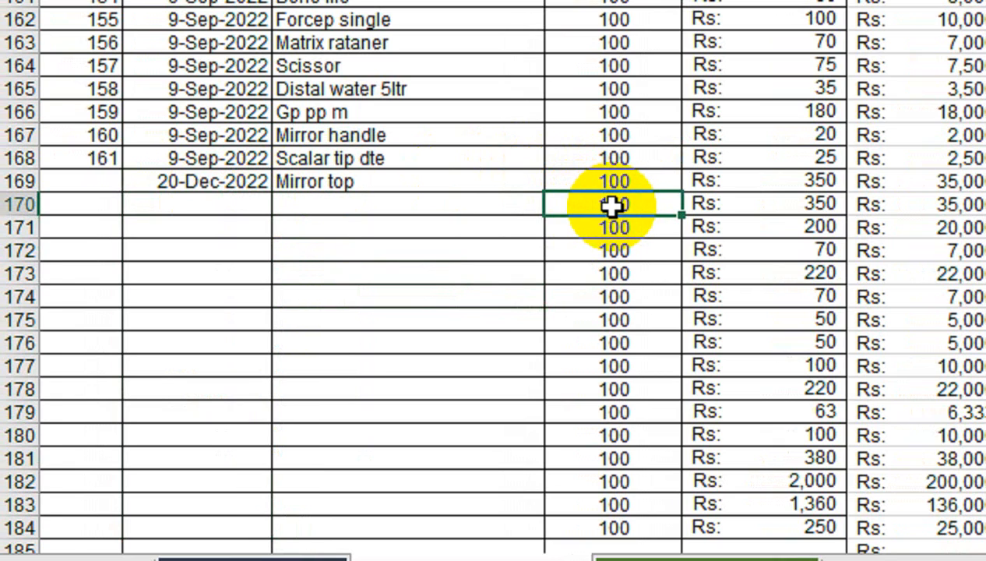
key(ctrl+shift+Right)
key(ctrl+shift+Down)
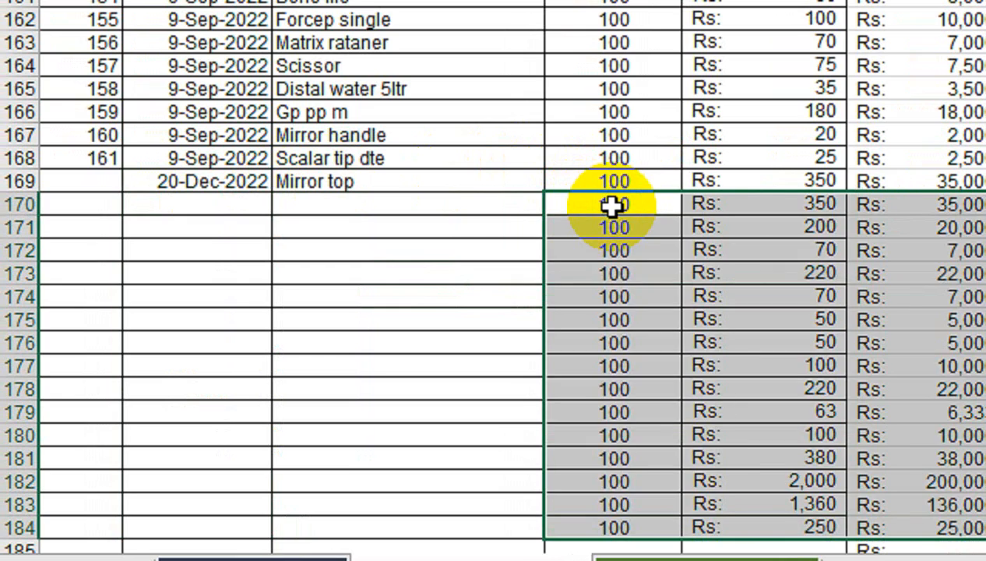
key(Delete)
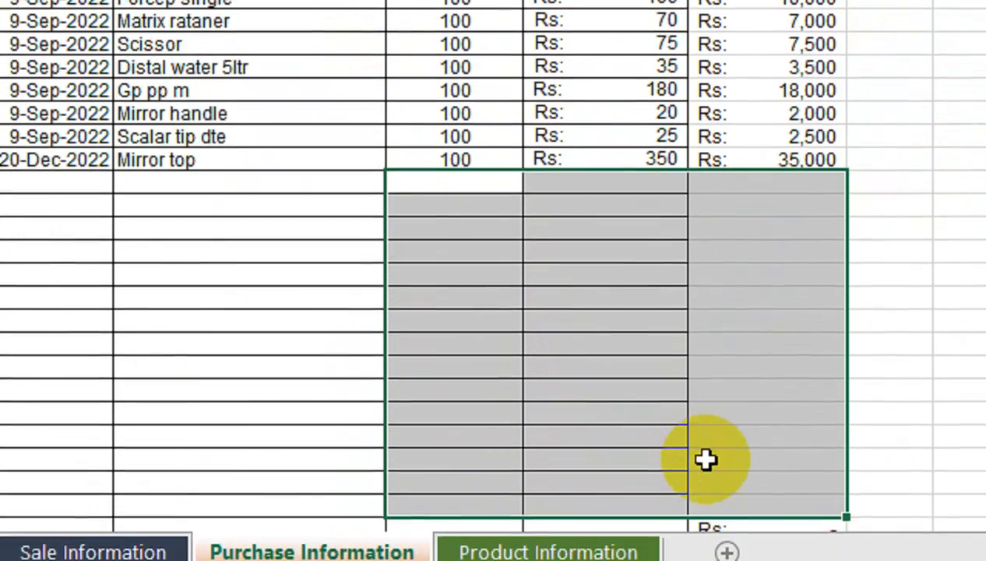
Step: Apply all borders to the Total Amount cells of the purchase records, from F8 down to F169
scroll(703, 434, down, 3)
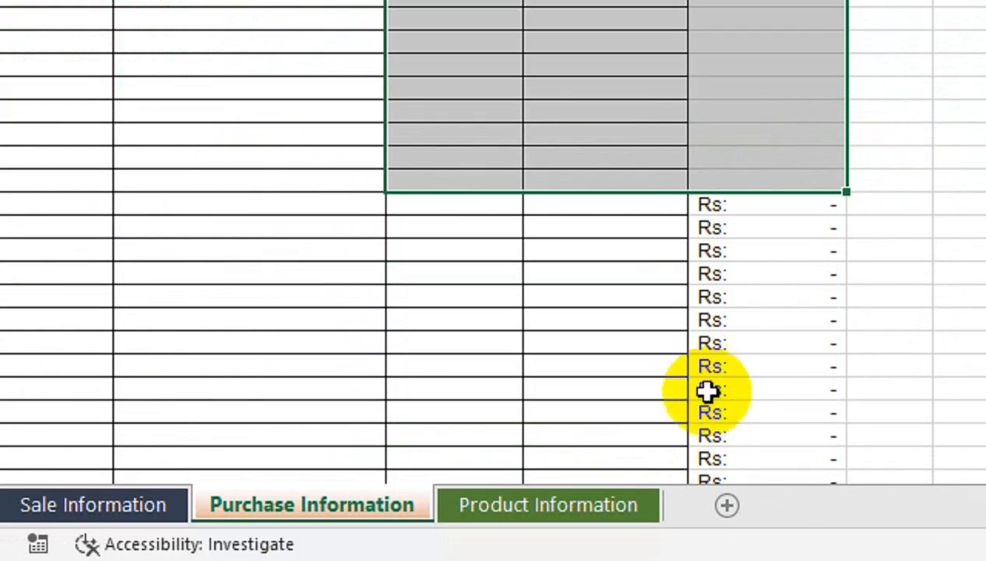
click(733, 178)
click(709, 125)
scroll(715, 101, up, 7)
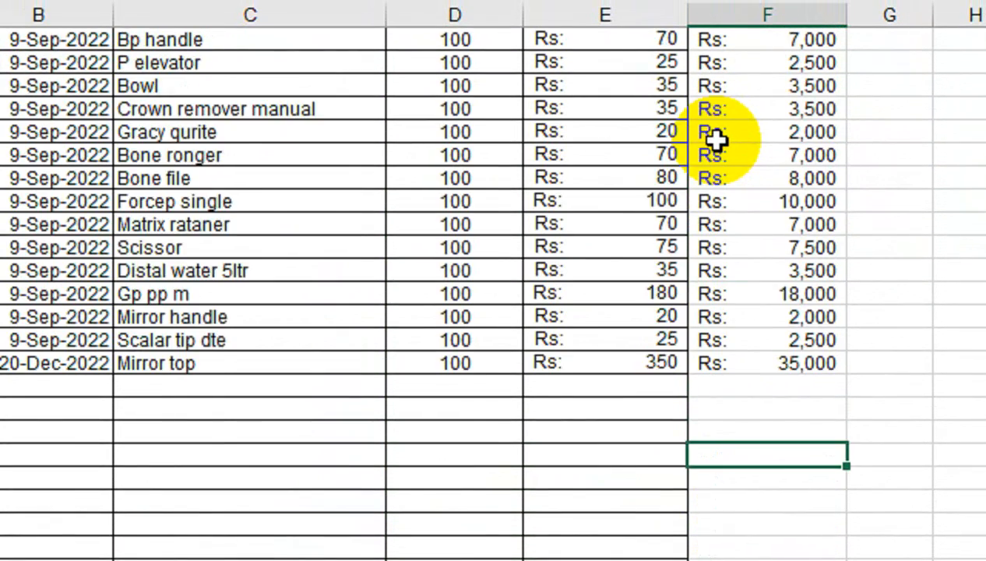
key(ctrl+Up)
key(Down)
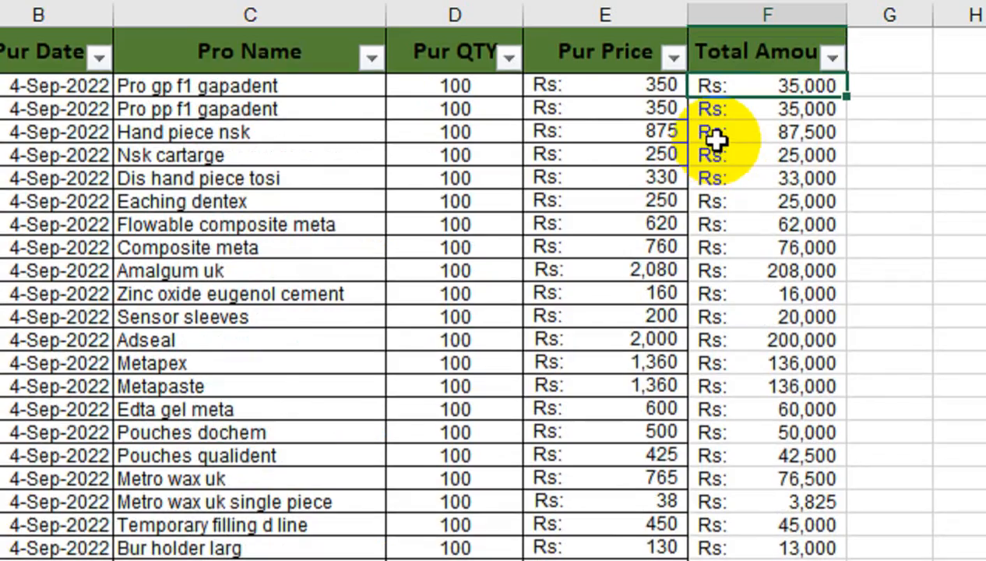
key(ctrl+shift+Down)
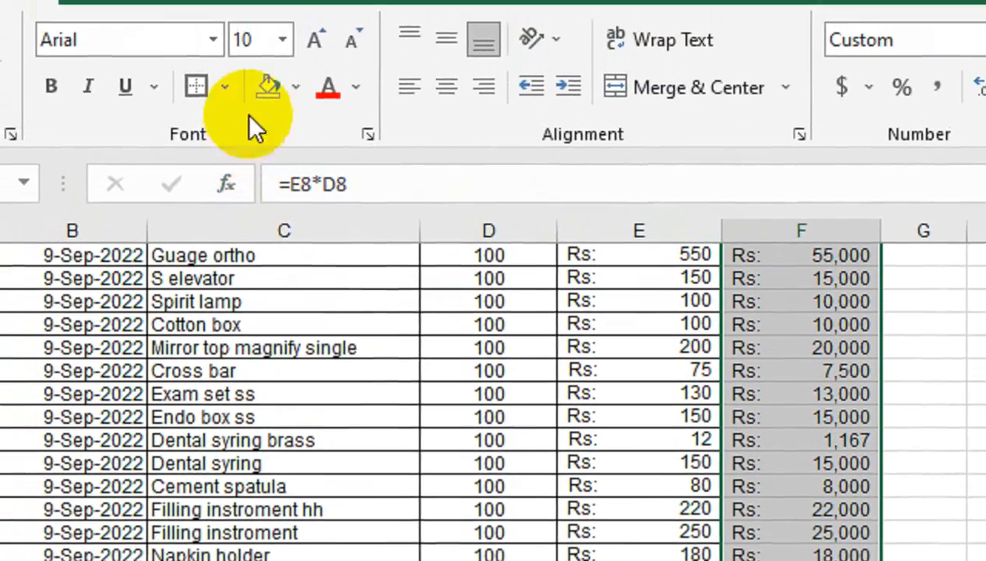
click(229, 88)
click(302, 401)
scroll(420, 403, up, 13)
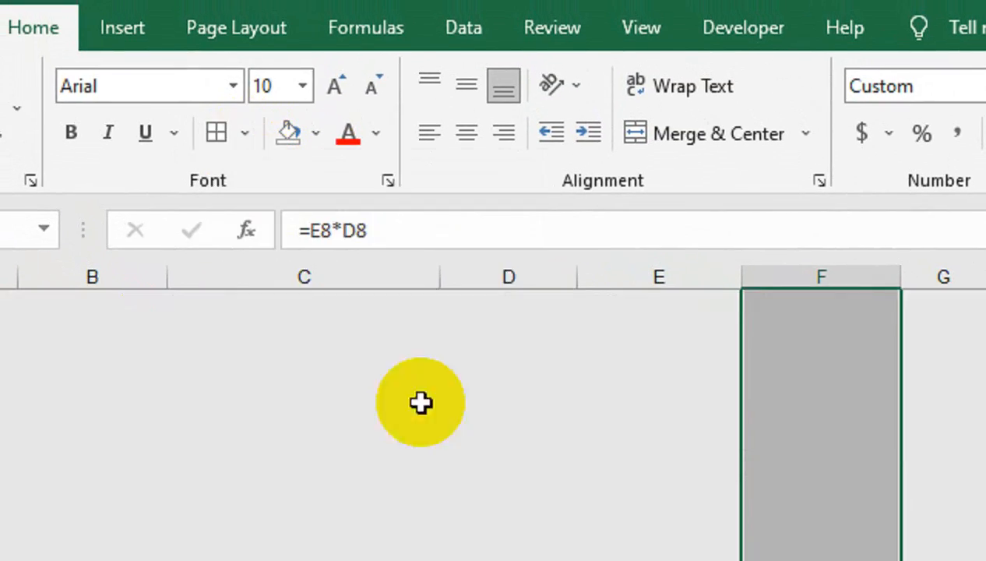
click(619, 427)
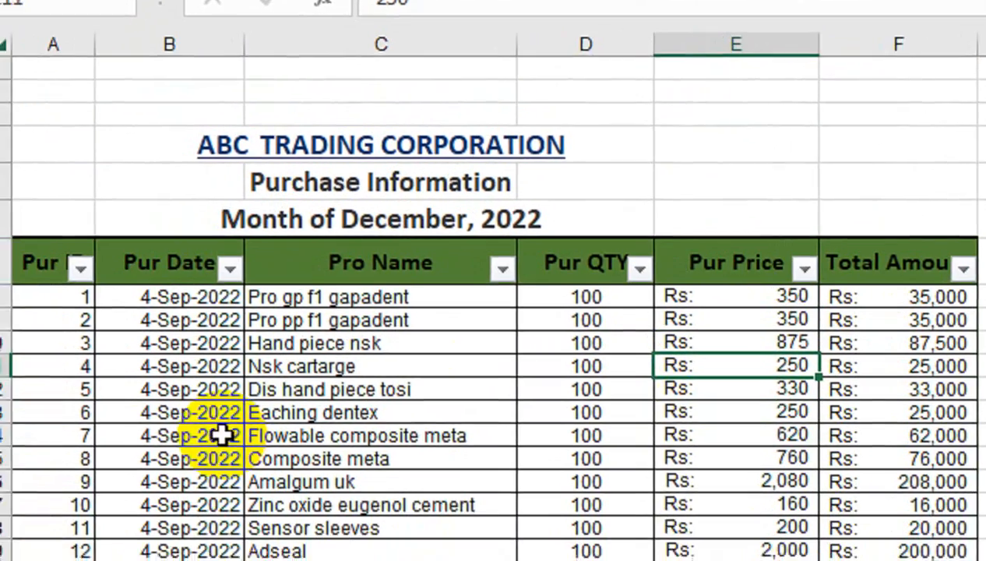
Step: Examine the new purchase entry in row 169, and compare the two Pur Price cells, F9 and G9, on the Sale Information sheet
click(117, 520)
key(ctrl+Down)
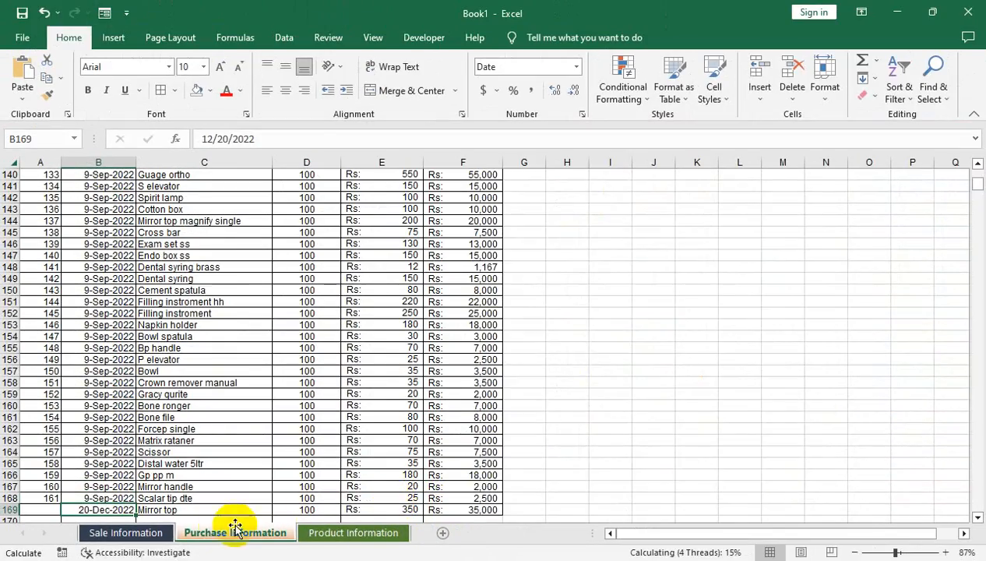
click(125, 533)
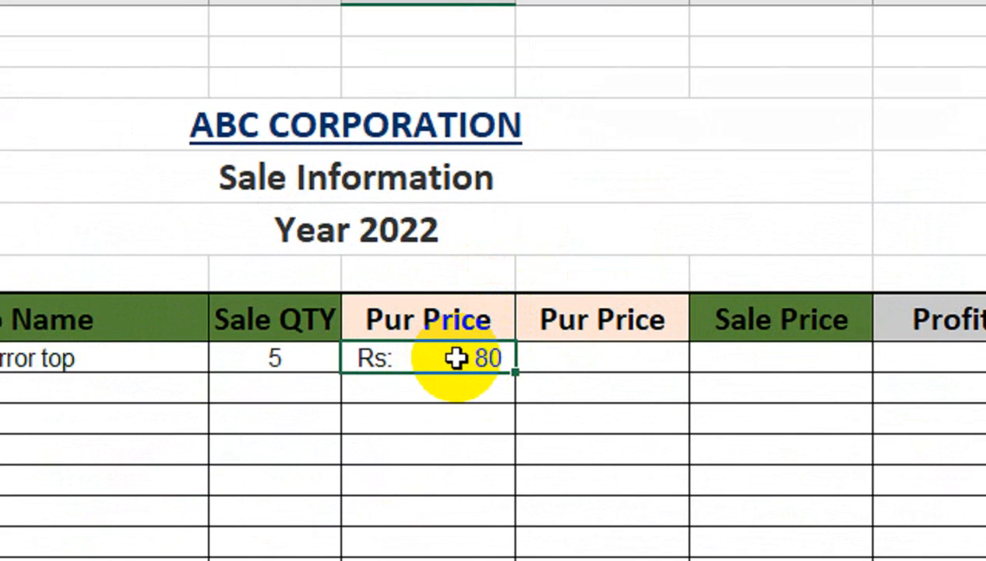
scroll(456, 357, down, 1)
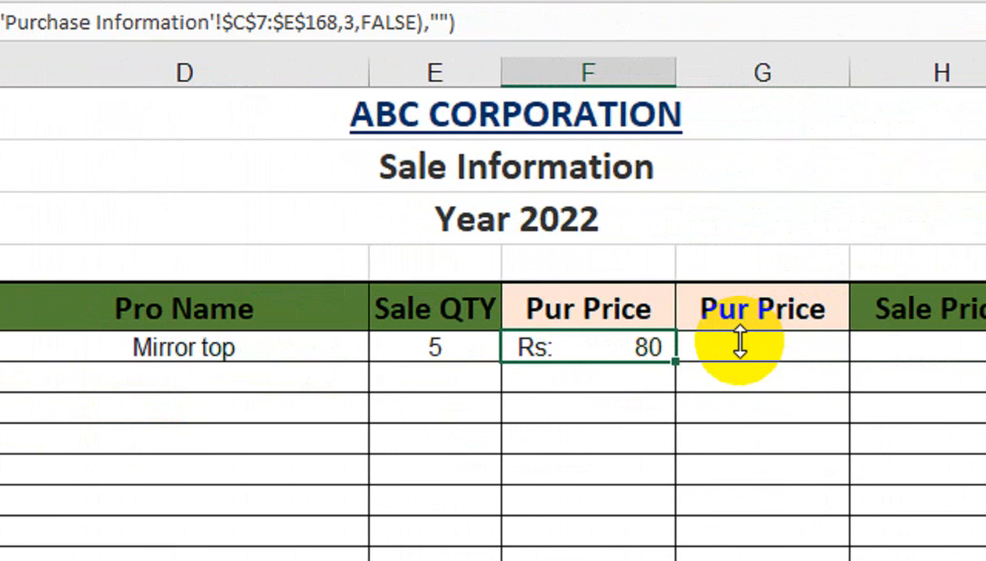
click(590, 315)
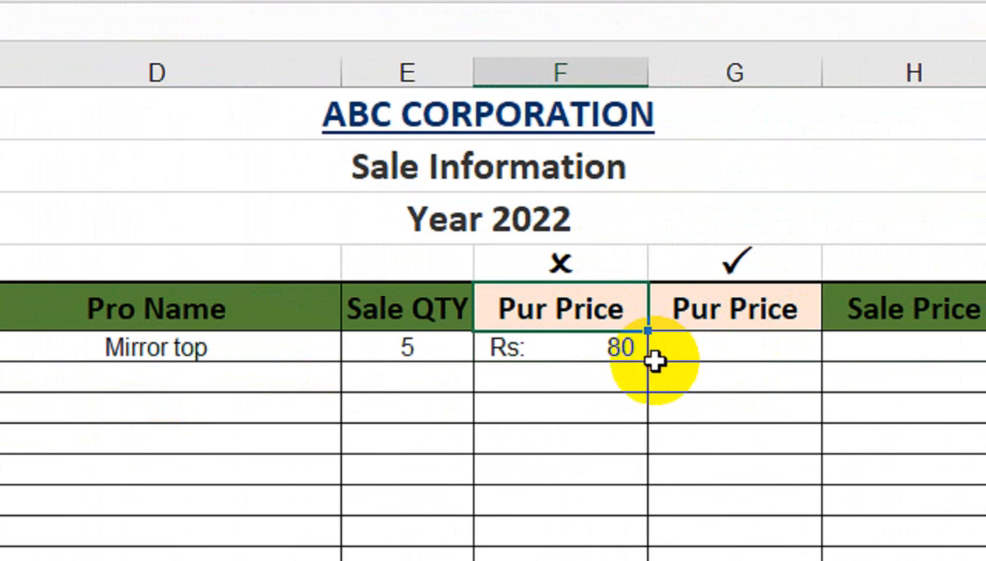
click(683, 357)
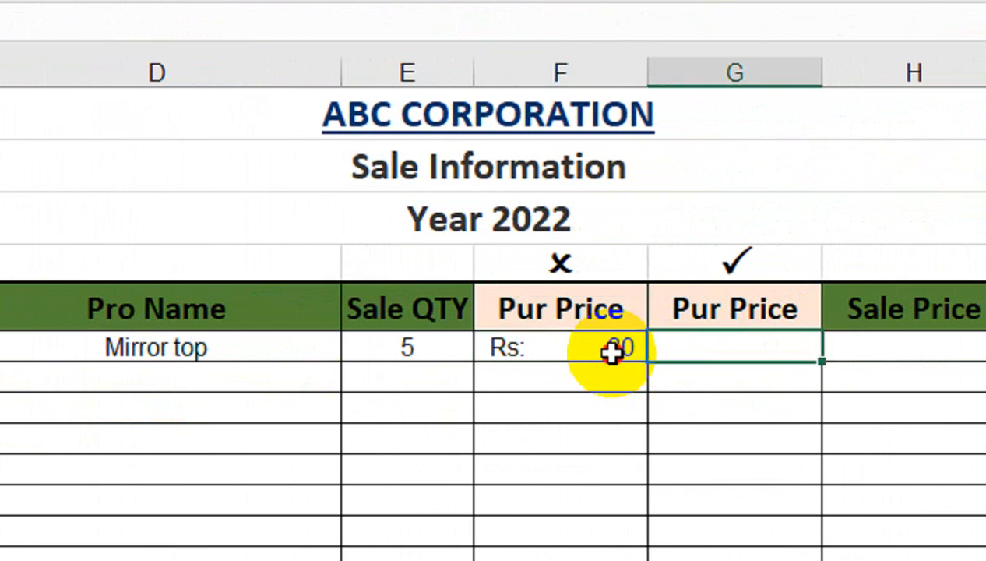
click(612, 352)
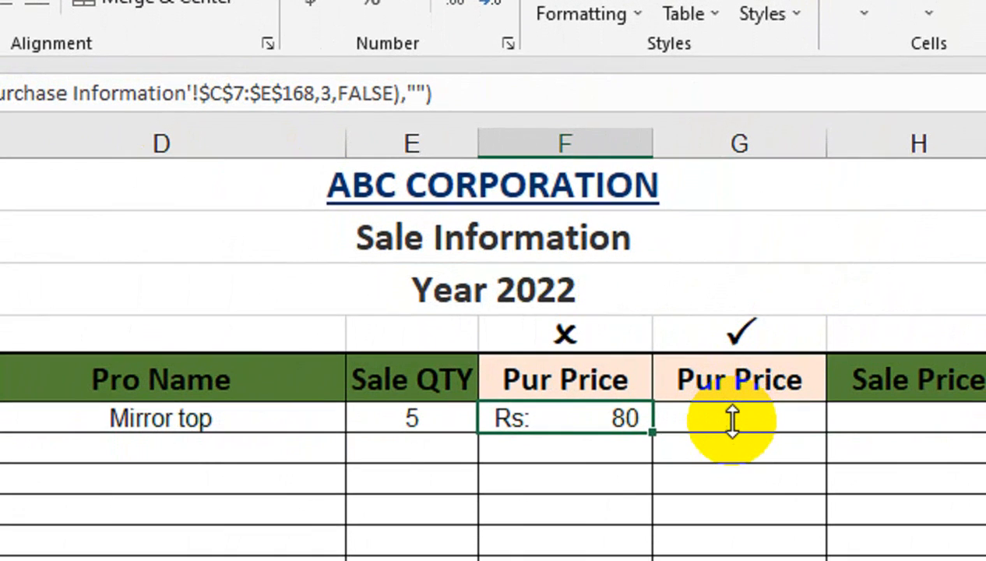
click(742, 461)
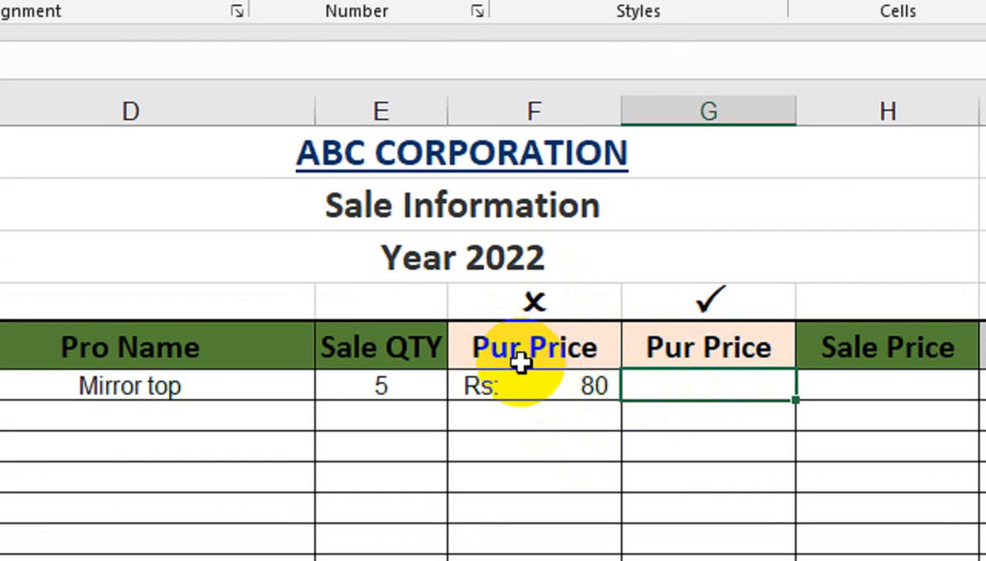
click(477, 381)
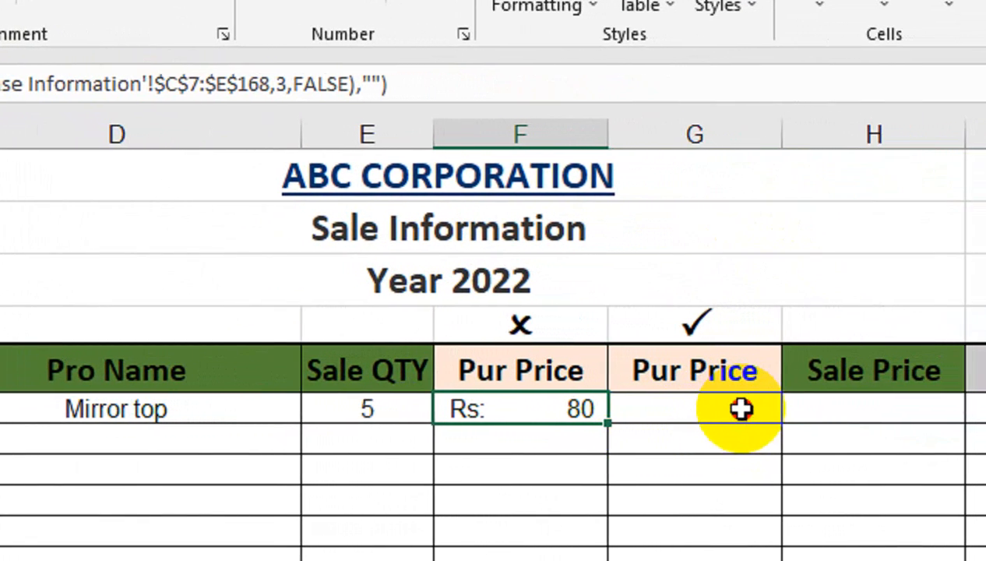
Step: Begin a LOOKUP formula in the second Pur Price cell, G9, with lookup value 2 and a lookup vector starting with 1/((
click(740, 406)
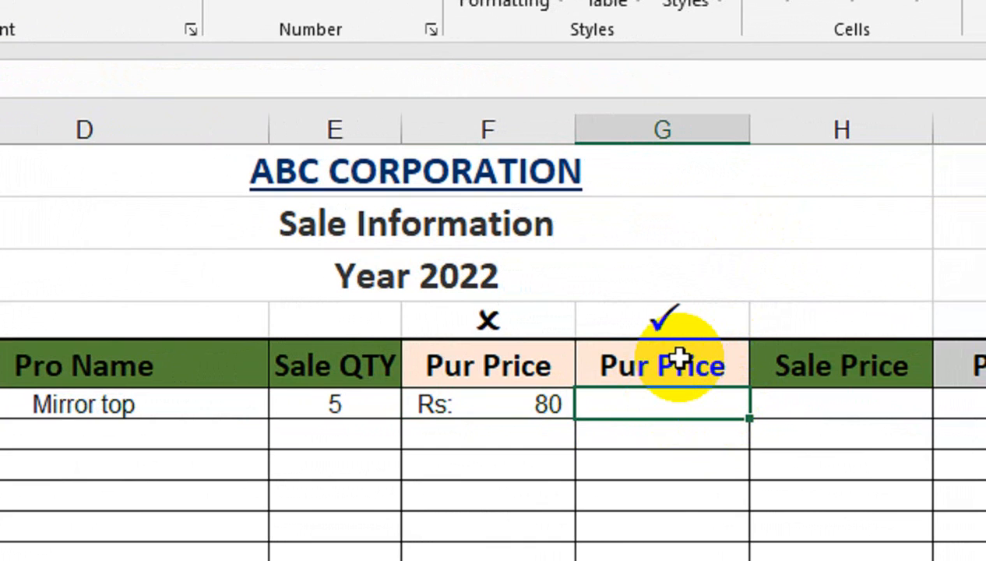
text(=)
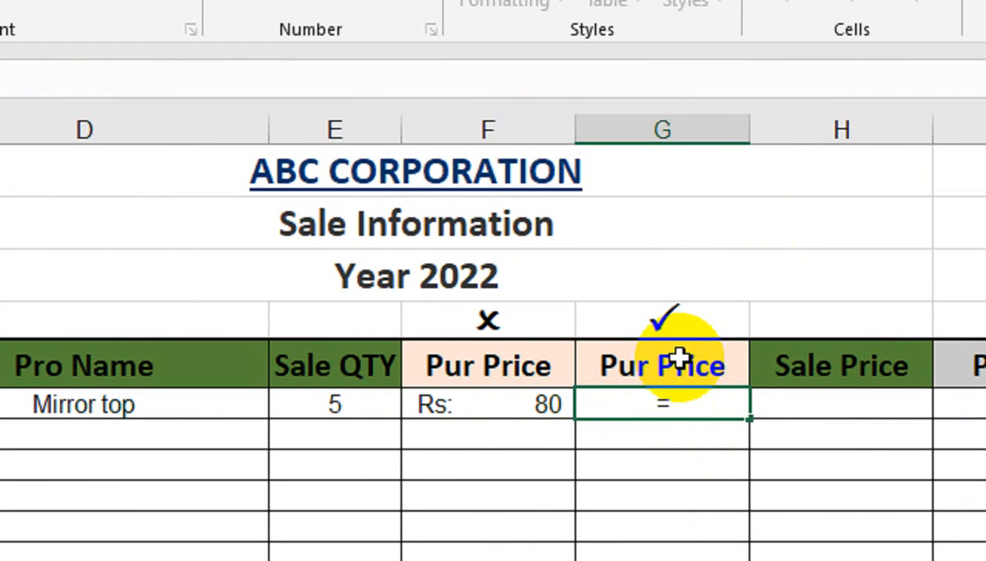
text(LOO)
key(Tab)
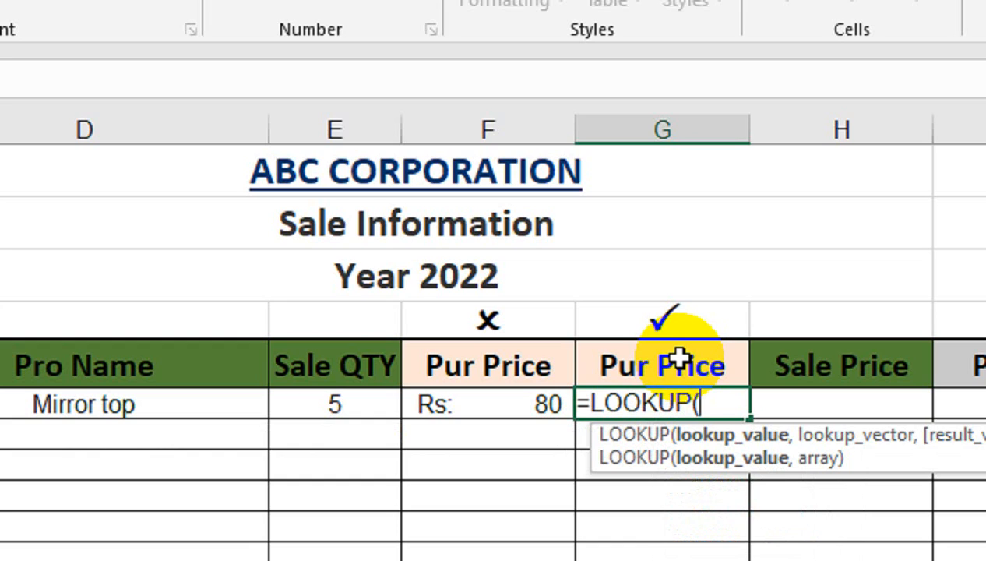
text(2,)
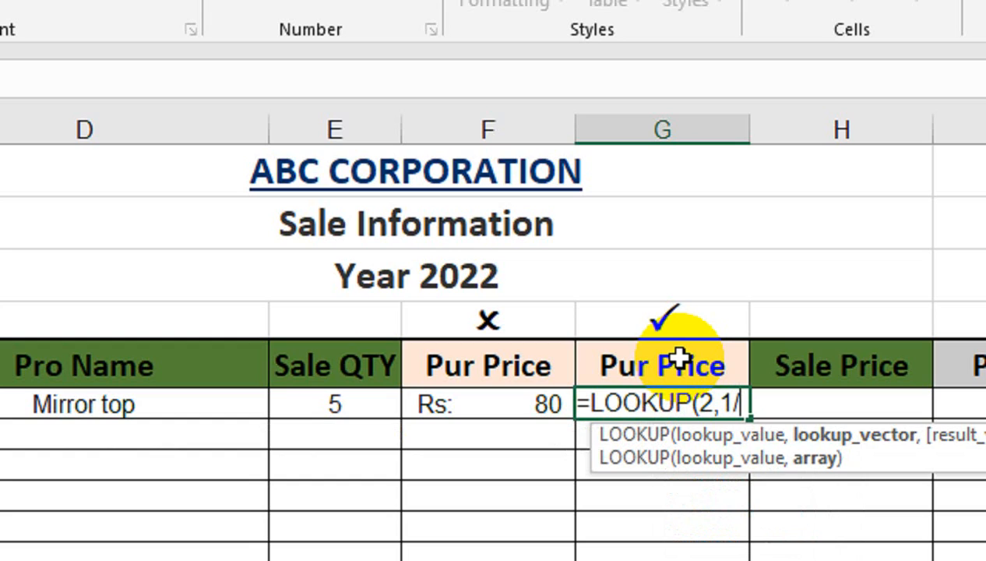
text(1/(()
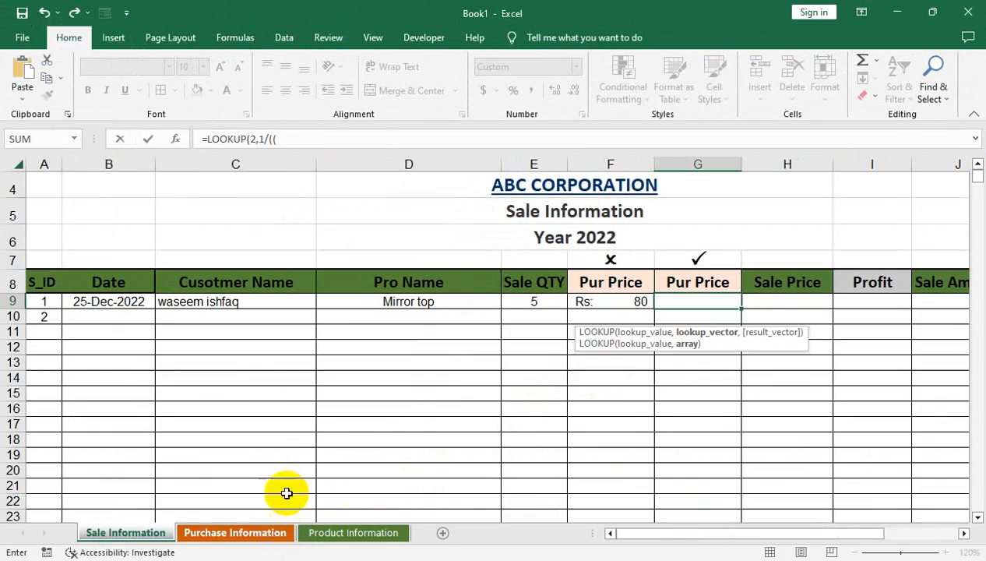
Step: Reference the Pro Name column of the Purchase Information sheet in the formula, from C7 down past the last record to C217
click(234, 532)
click(372, 285)
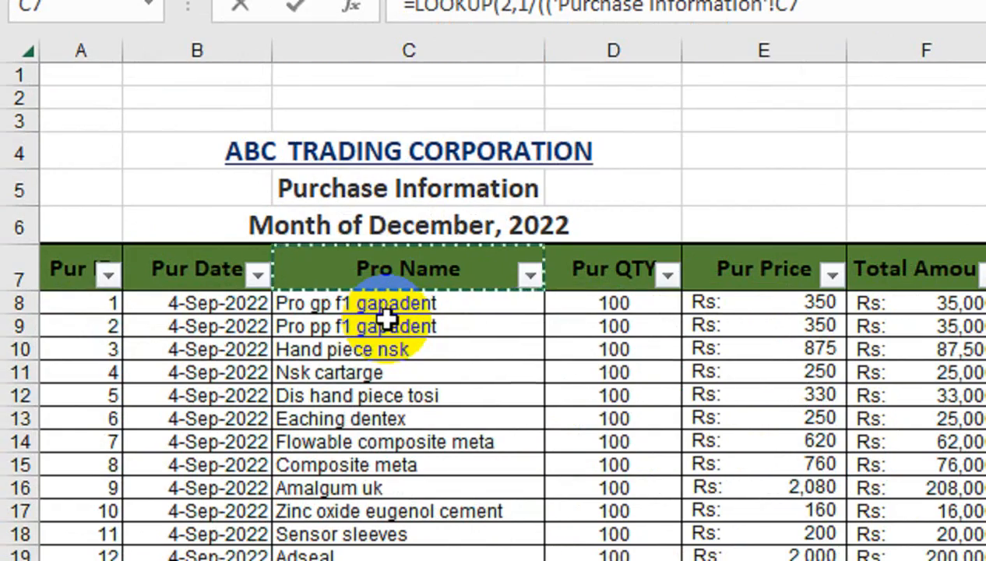
key(ctrl+shift+Down)
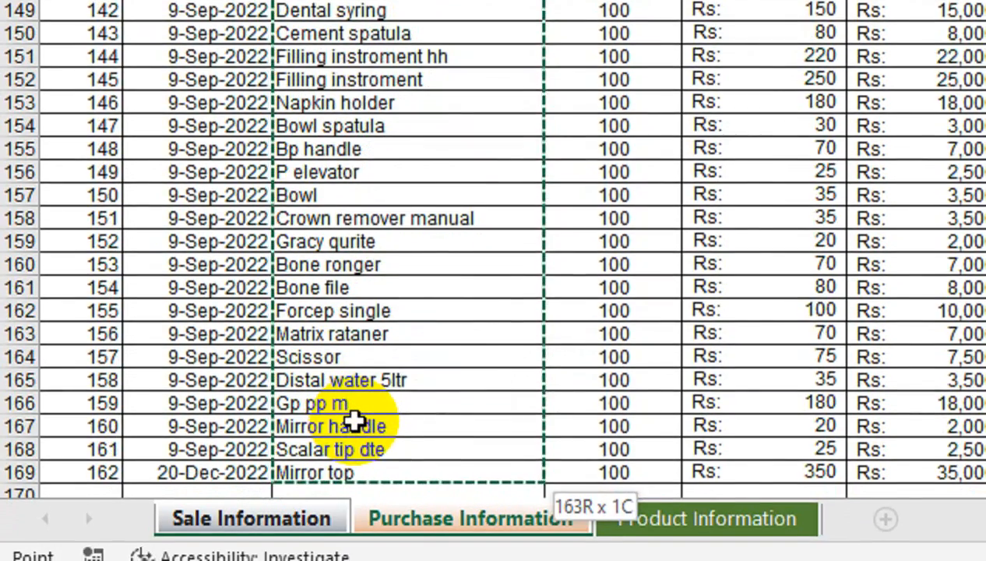
key(shift+Down)
key(shift+Down)
key(shift+Down)
key(shift+Down)
key(shift+Down)
key(shift+Down)
key(shift+Down)
key(shift+Down)
key(shift+Down)
key(shift+Down)
key(shift+Down)
key(shift+Down)
key(shift+Down)
key(shift+Down)
key(shift+Down)
key(shift+Down)
key(shift+Down)
key(shift+Down)
key(shift+Down)
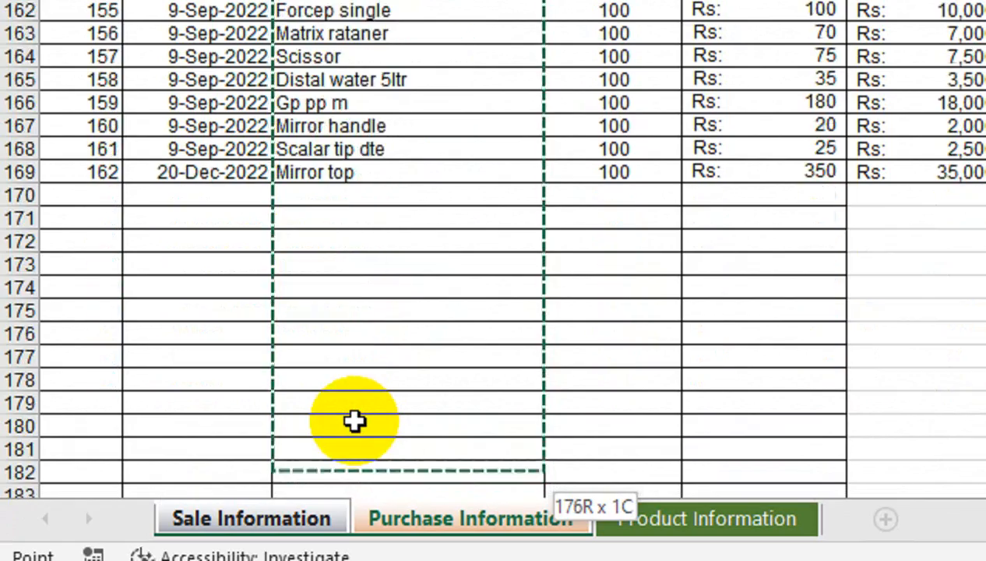
key(shift+Down)
key(shift+Down)
key(shift+Down)
key(shift+Down)
key(shift+Down)
key(shift+Down)
key(shift+Down)
key(shift+Down)
key(shift+Down)
key(shift+Down)
key(shift+Down)
key(shift+Down)
key(shift+Down)
key(shift+Down)
key(shift+Down)
key(shift+Down)
key(shift+Down)
key(shift+Down)
key(shift+Down)
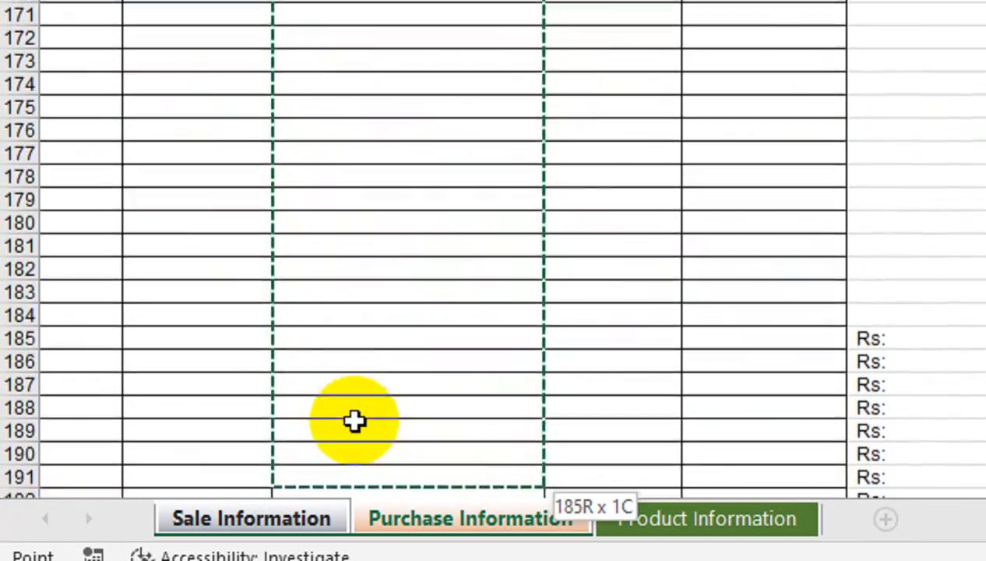
key(shift+Down)
key(shift+Down)
key(shift+Down)
key(shift+Down)
key(shift+Down)
key(shift+Down)
key(shift+Down)
key(shift+Down)
key(shift+Down)
key(shift+Down)
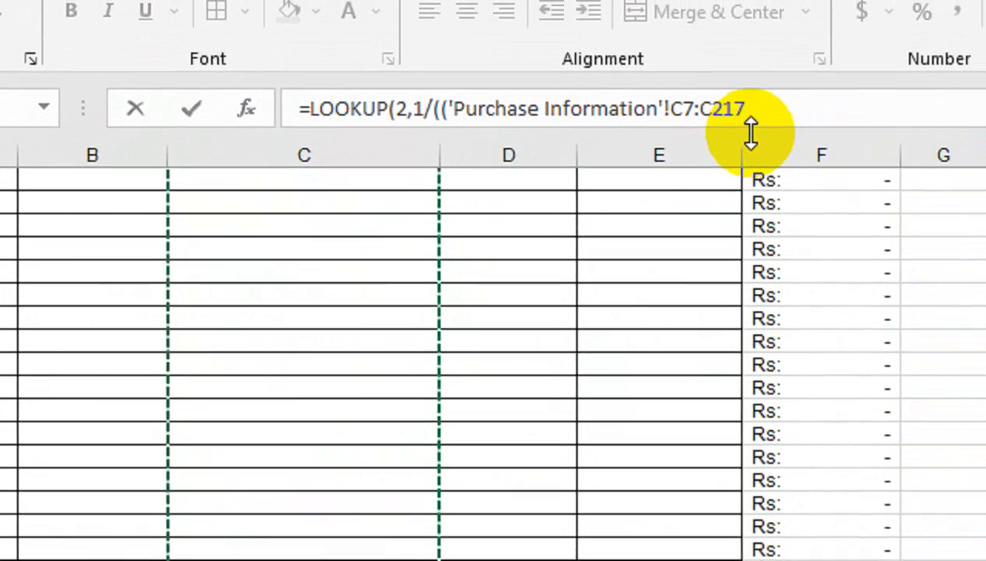
Step: Extend the formula's product range to row 300 and make it absolute as $C$7:$C$300
click(741, 140)
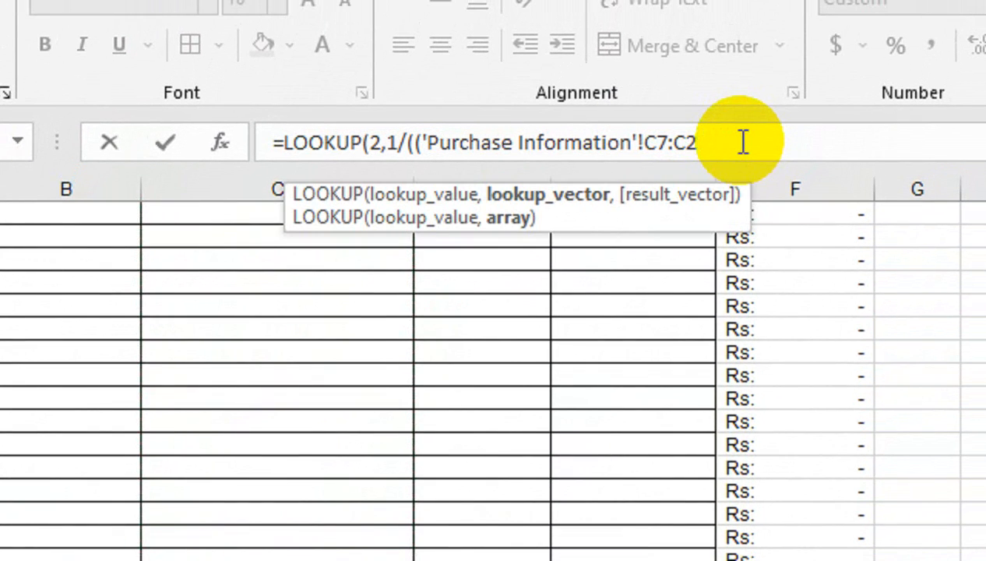
key(BackSpace)
text(300)
key(F4)
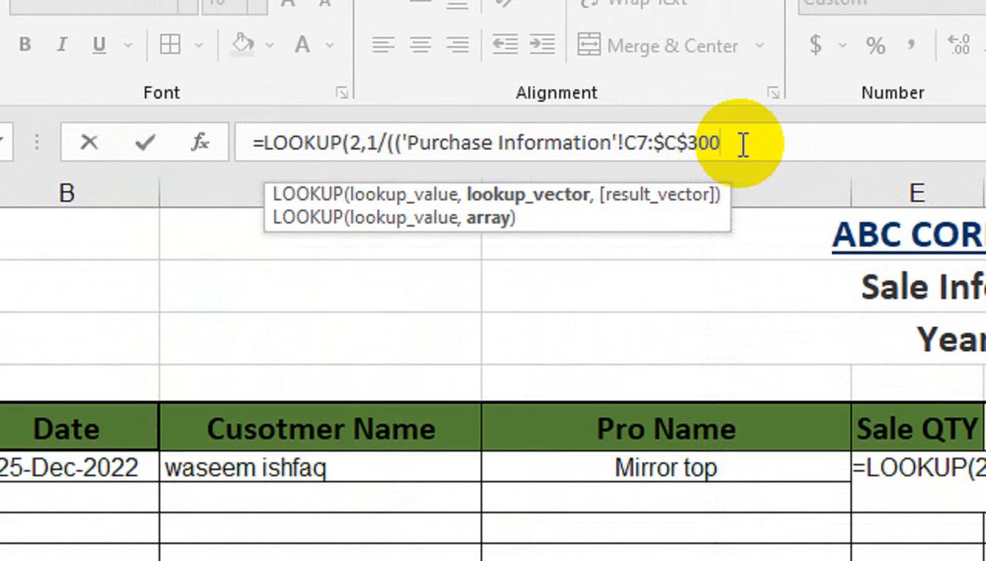
click(639, 144)
key(F4)
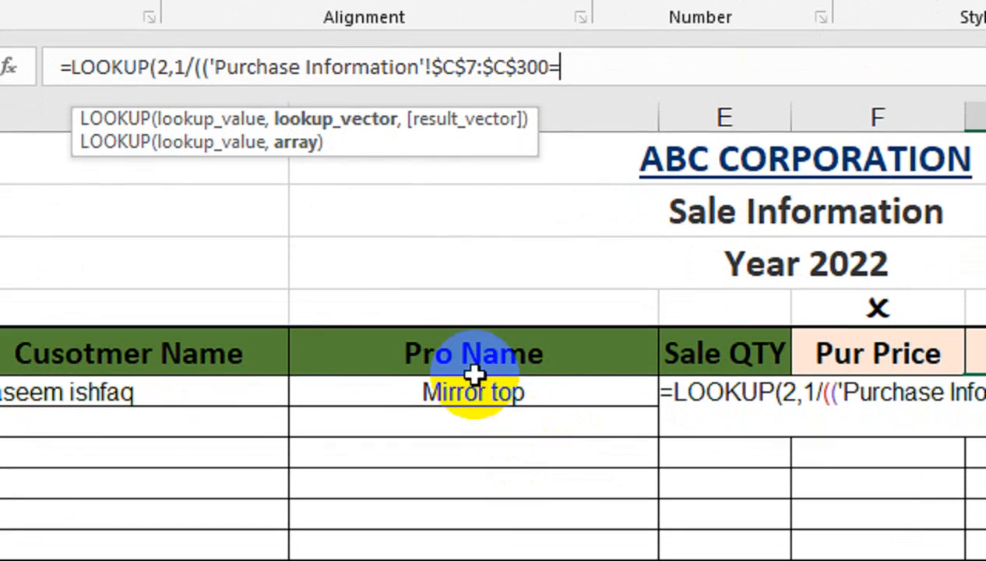
Step: Compare the absolute product range with the sale's Pro Name in D9, and open a second condition multiplied by the first
click(600, 454)
click(600, 476)
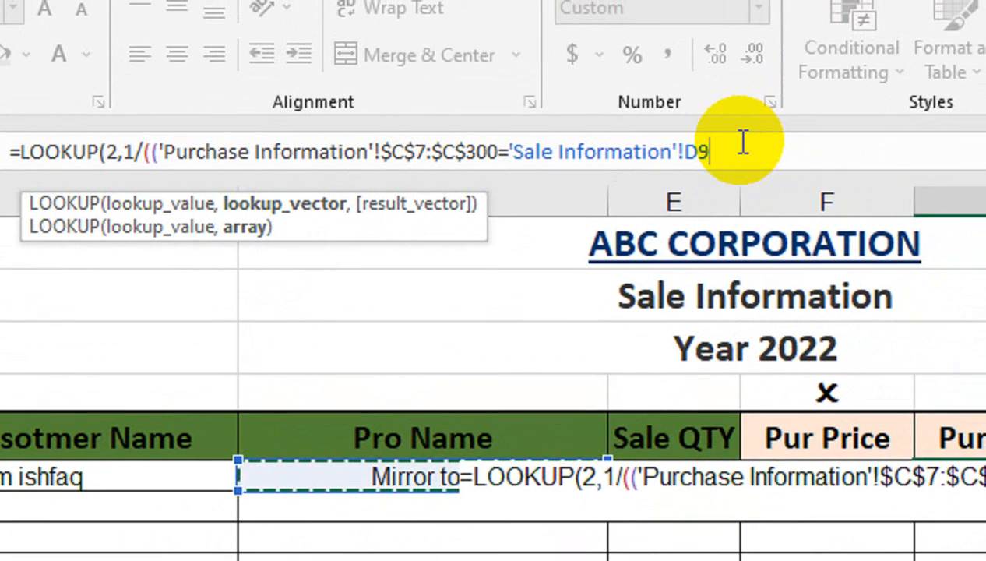
text(()
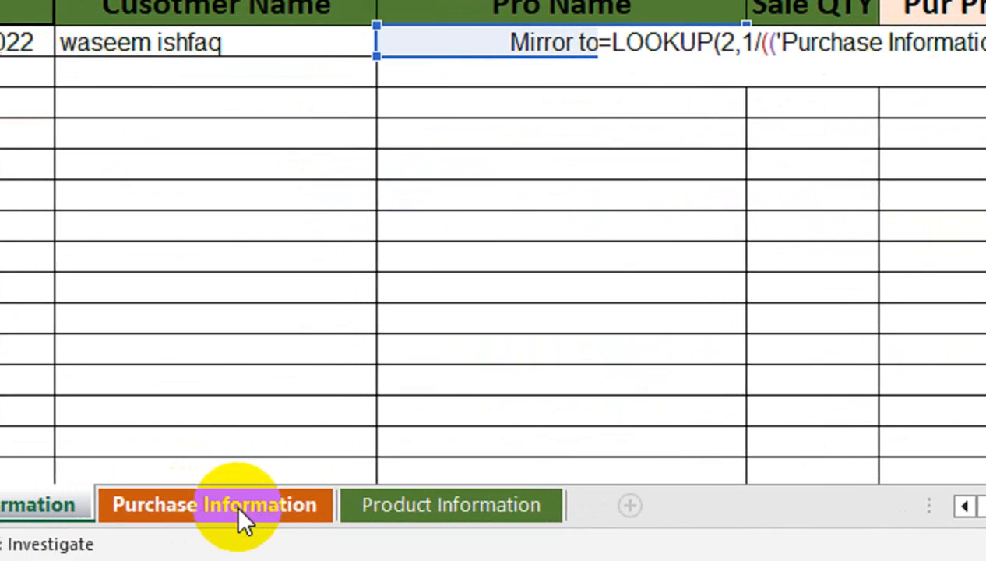
Step: Reference the Pur Date column of the Purchase Information sheet in the second condition, from B8 down to the last record, B169
click(235, 501)
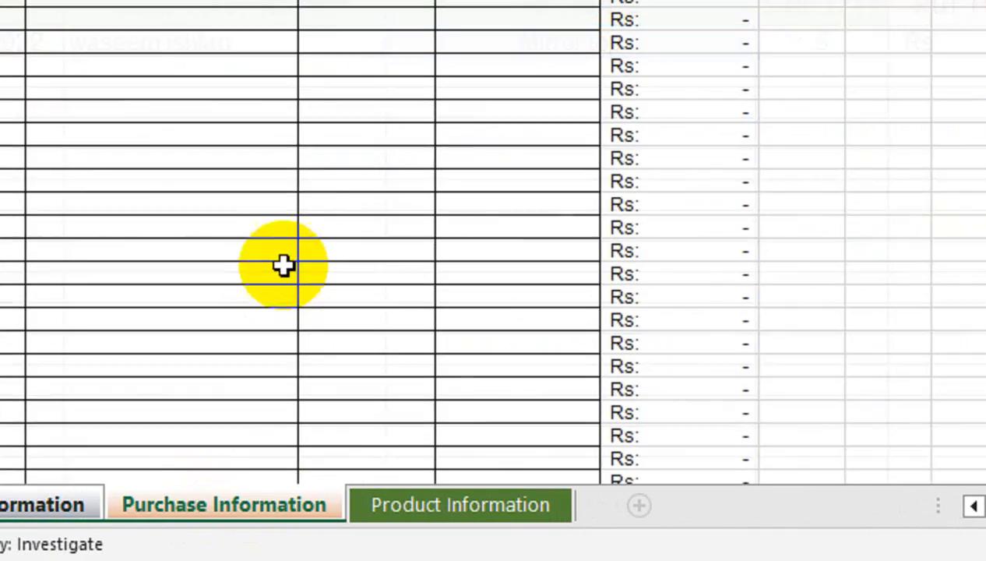
click(222, 169)
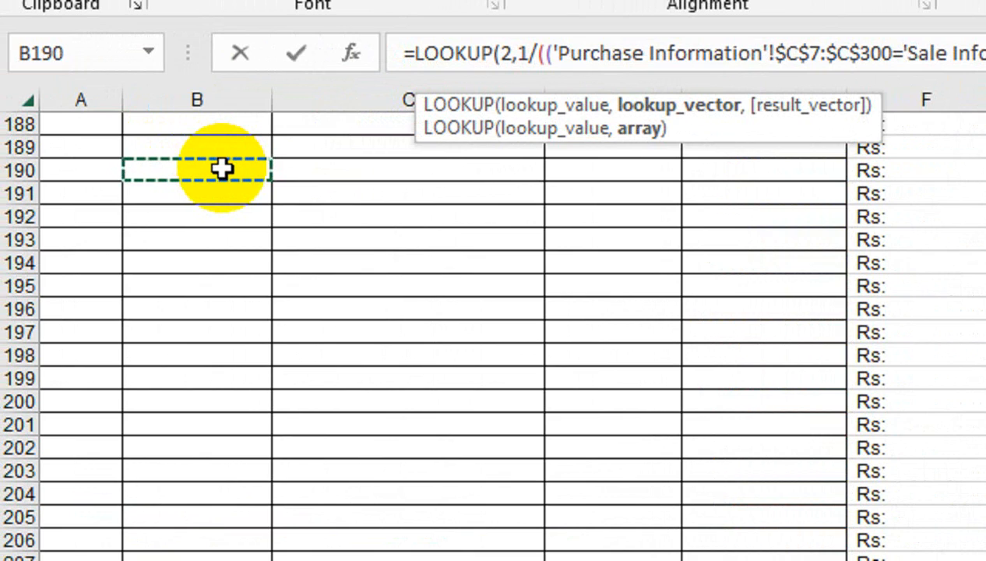
key(ctrl+Up)
key(ctrl+Up)
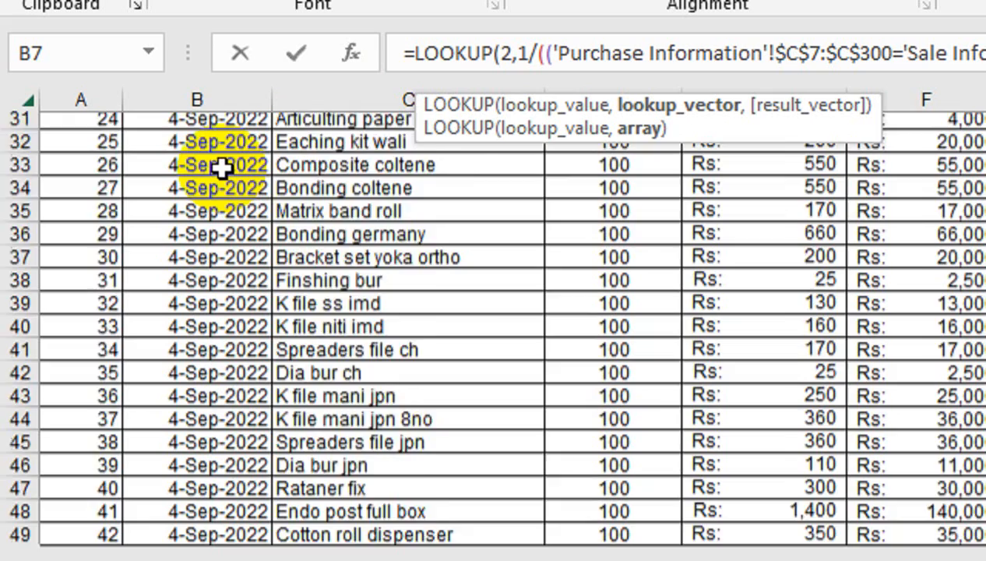
key(Down)
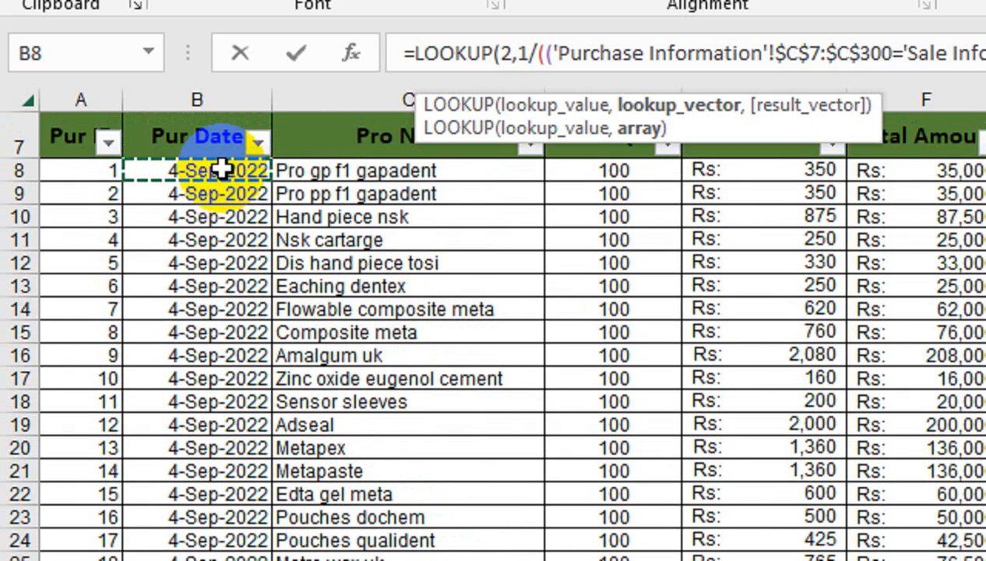
key(ctrl+shift+Down)
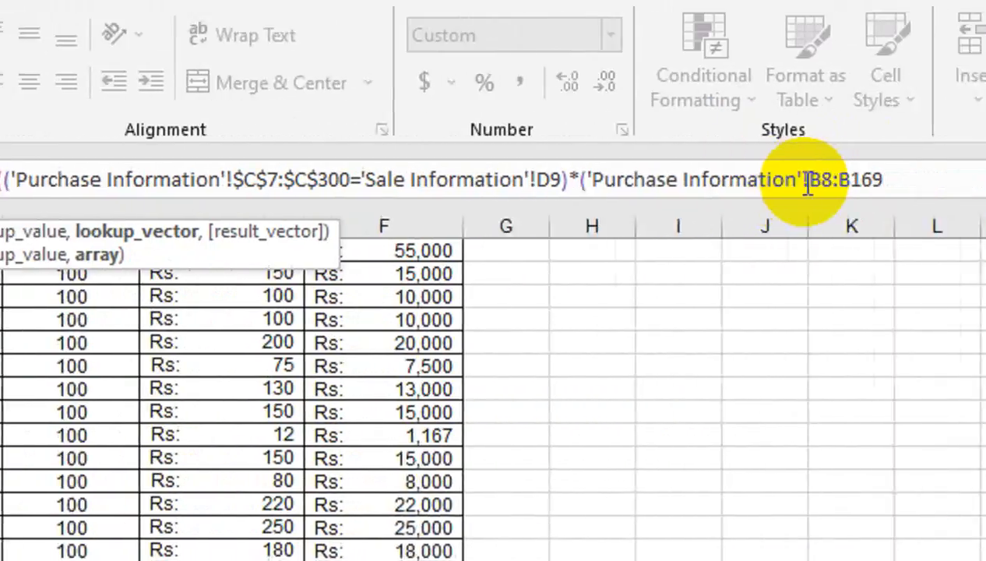
Step: Extend the date range to absolute $B$8:$B$300 and require it to be less than or equal to the sale date in B9
key(BackSpace)
key(BackSpace)
key(BackSpace)
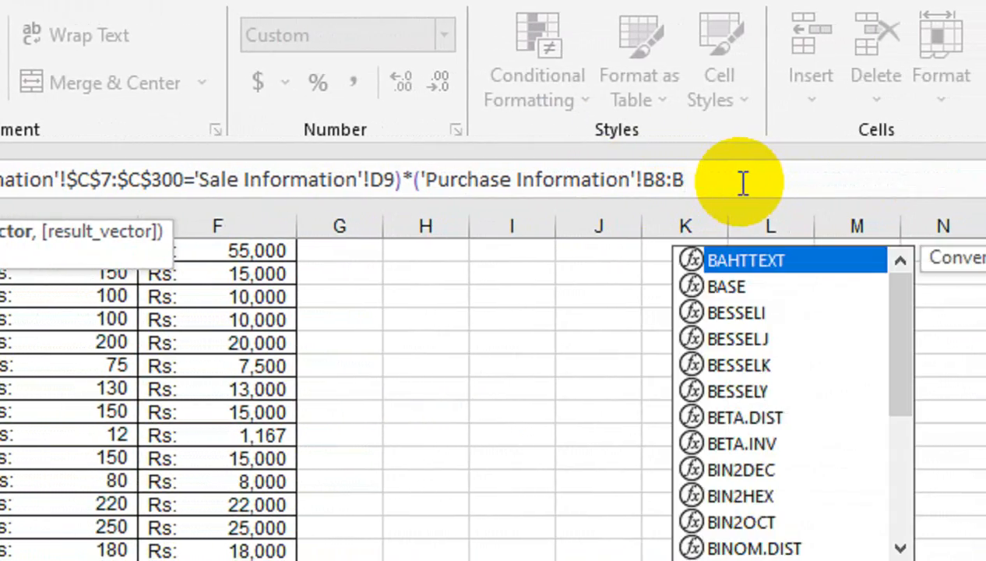
text(300)
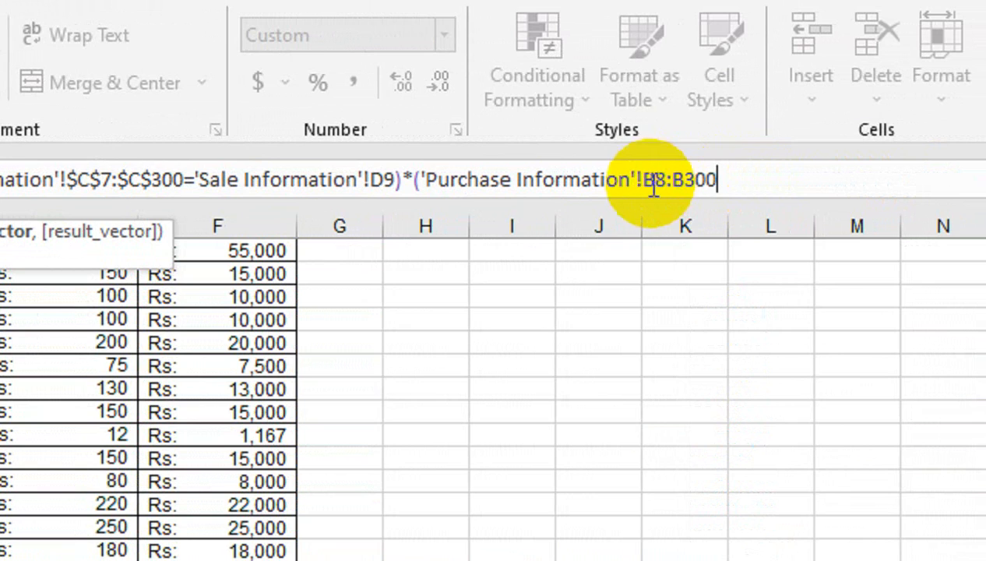
drag(642, 189, 715, 191)
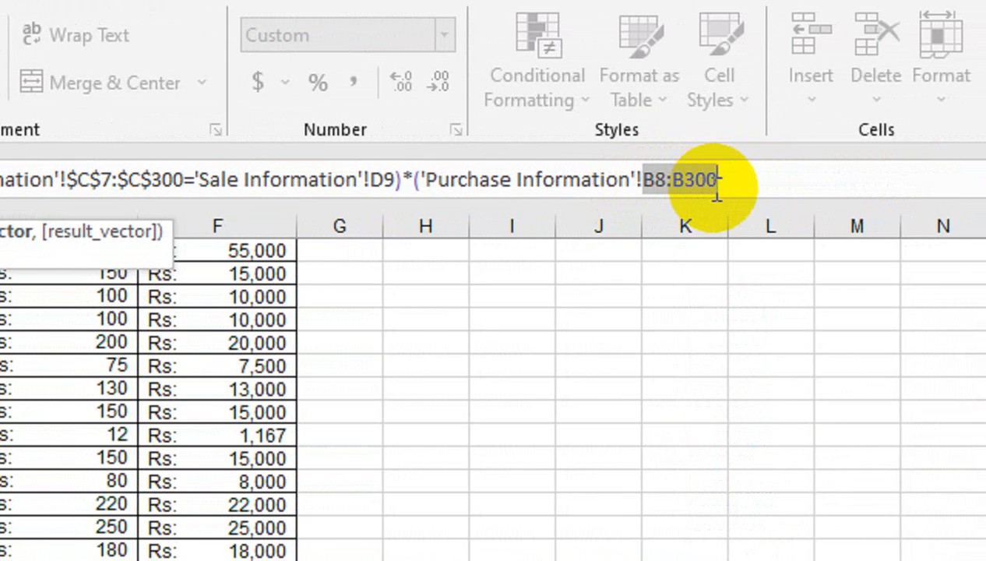
key(F4)
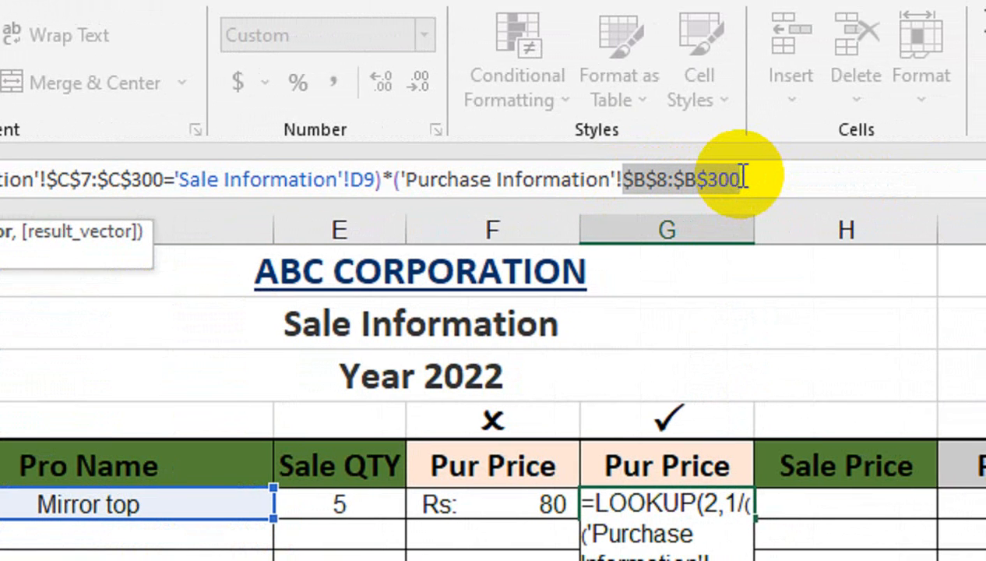
click(793, 177)
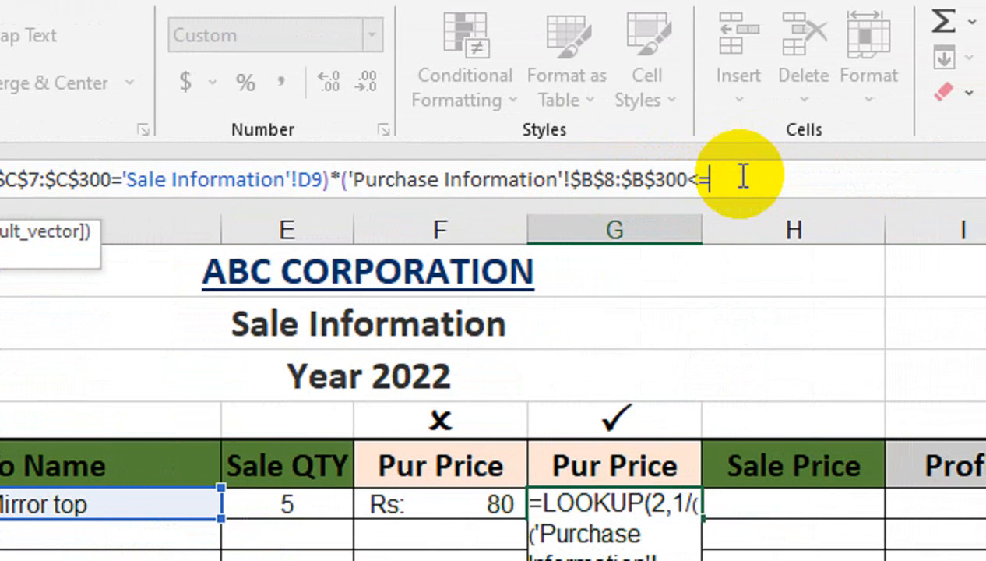
click(133, 436)
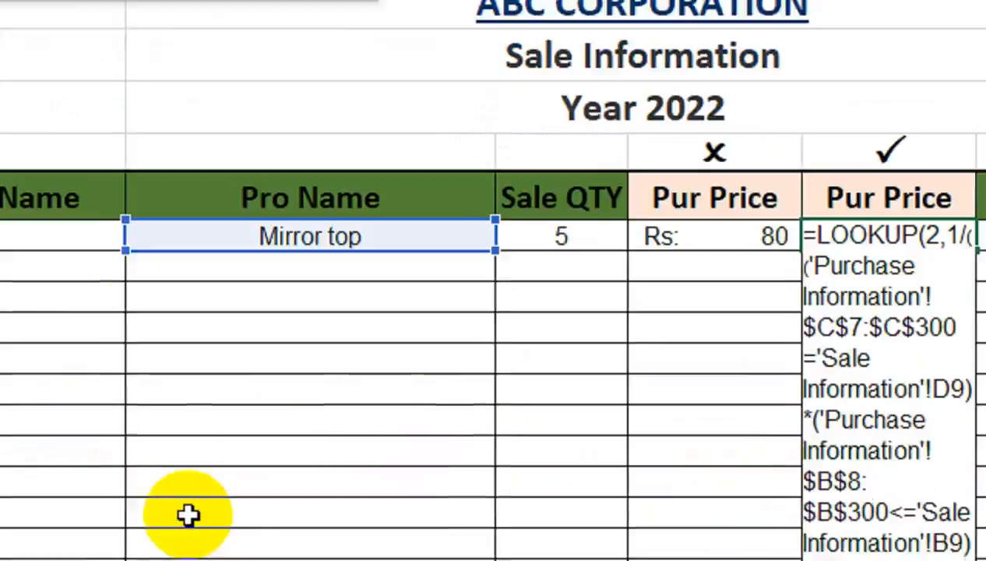
Step: Reference the Pur Price column of the Purchase Information sheet as the result vector, from E8 down to the last record, E169
click(235, 482)
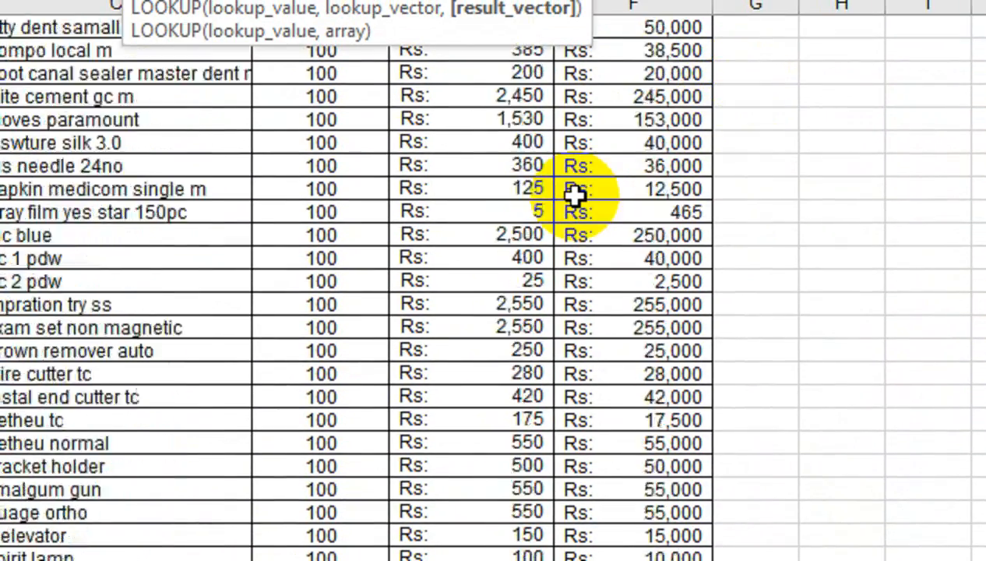
scroll(575, 195, down, 10)
click(541, 234)
key(ctrl+Up)
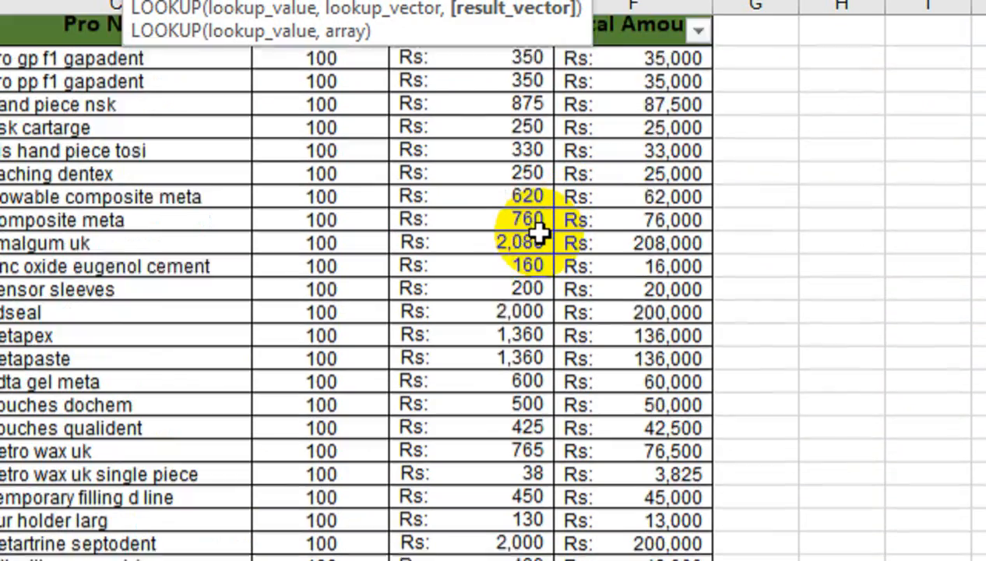
scroll(469, 282, up, 3)
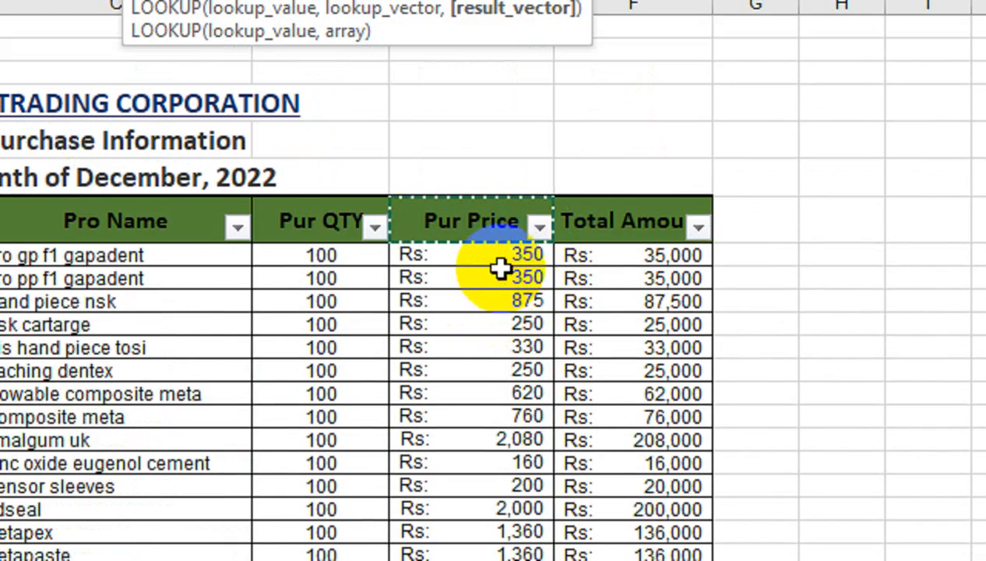
click(503, 261)
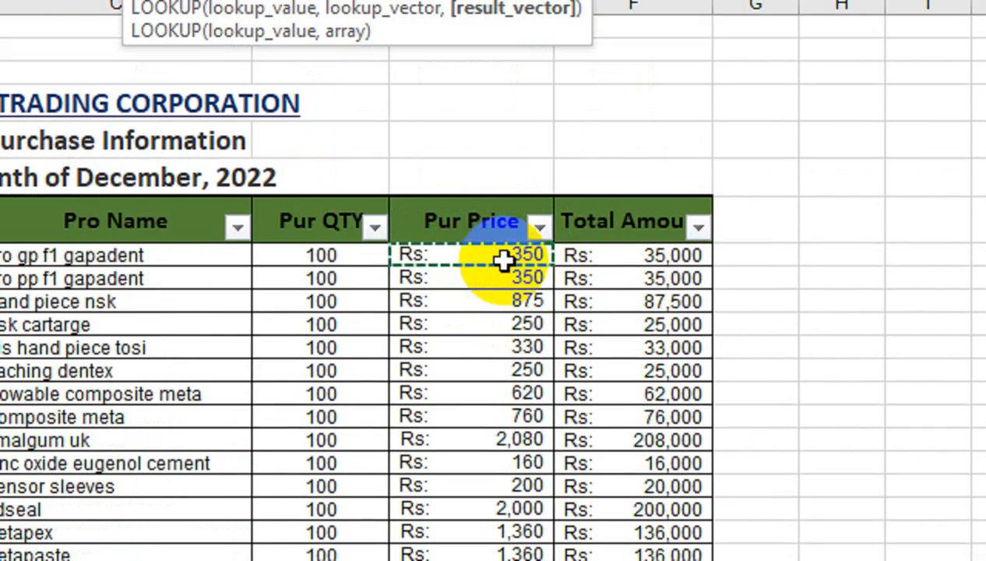
key(ctrl+shift+Down)
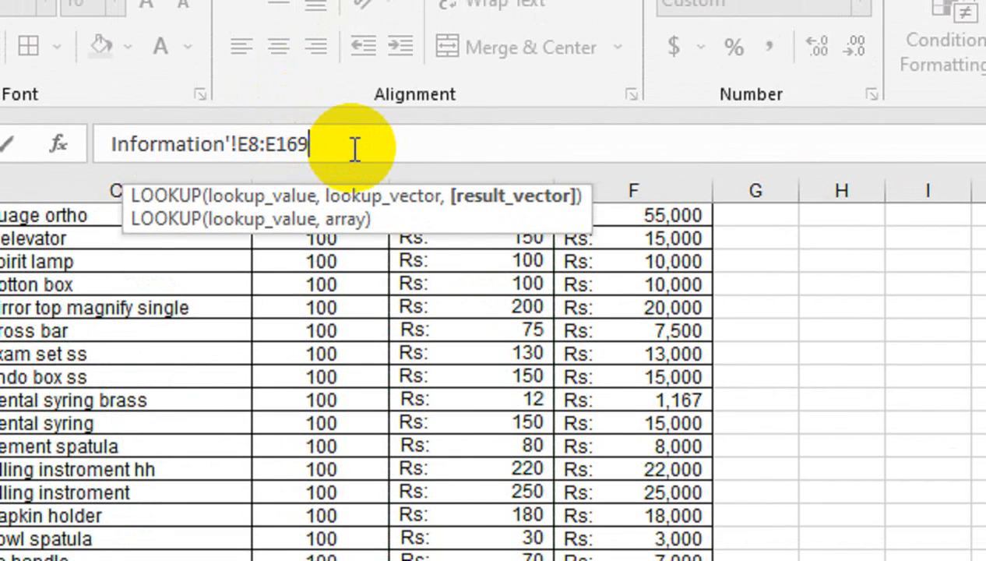
Step: Extend the result vector to E8:E300 and enter the formula, accepting the proposed formula correction
key(BackSpace)
key(BackSpace)
key(BackSpace)
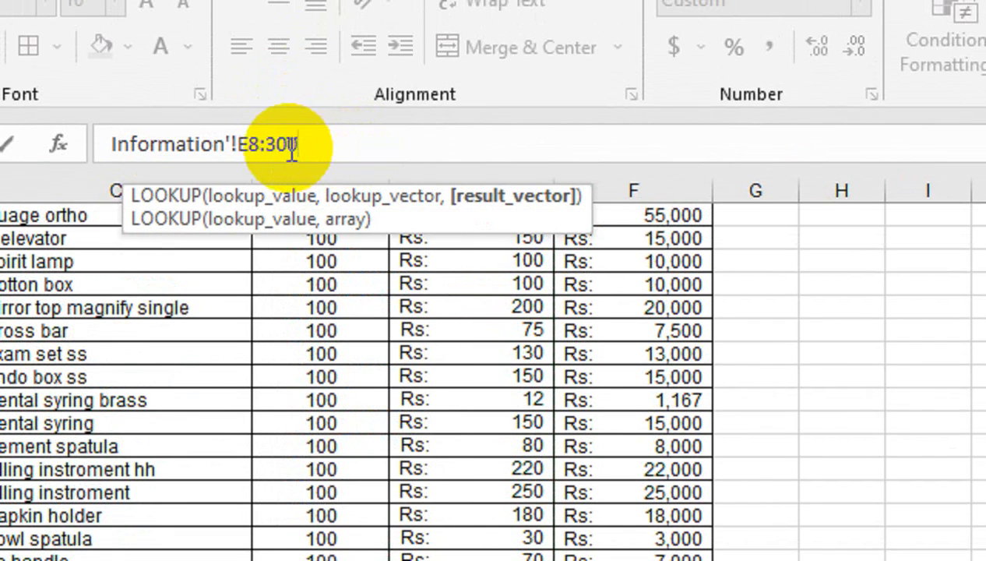
text(E)
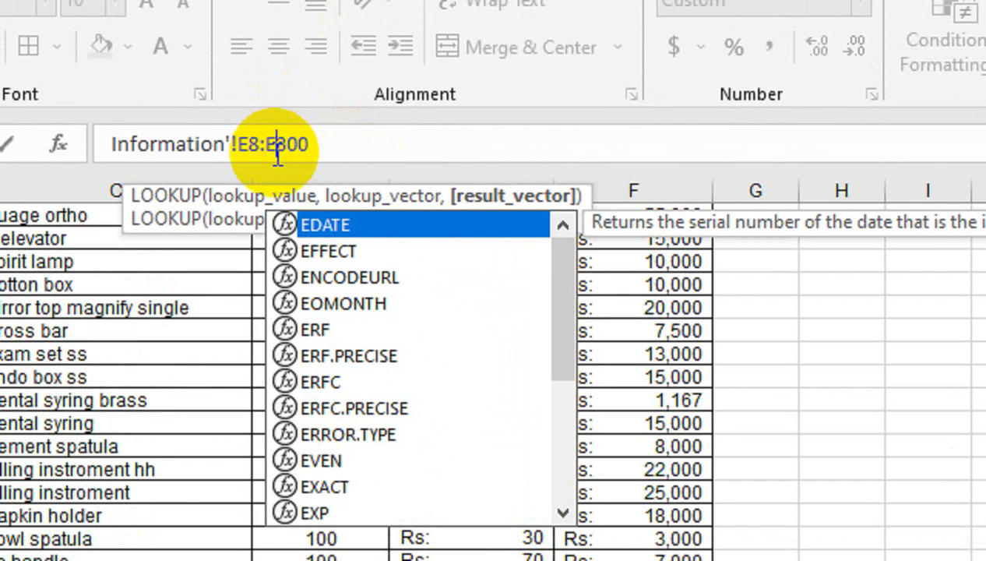
drag(335, 160, 248, 151)
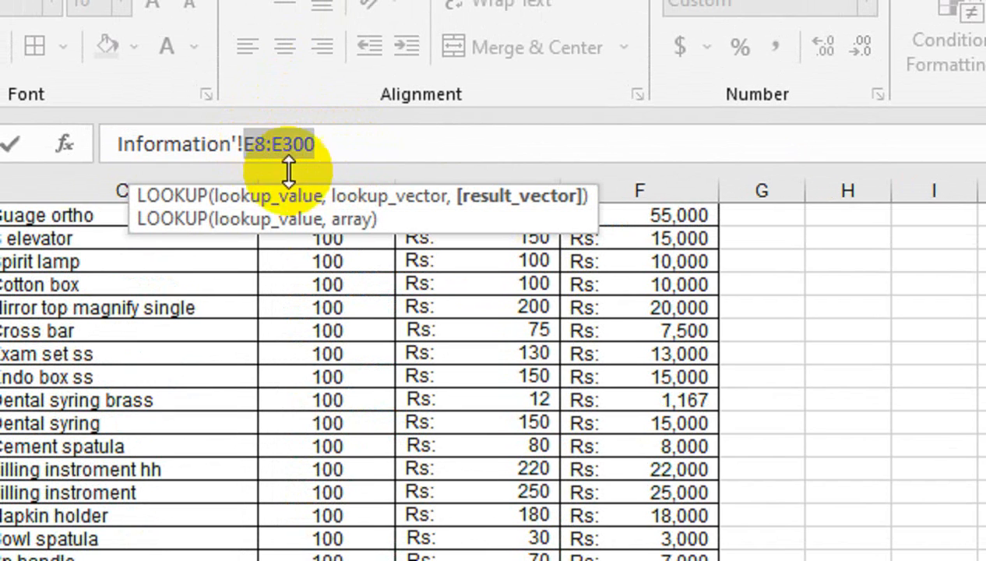
click(394, 154)
key(Return)
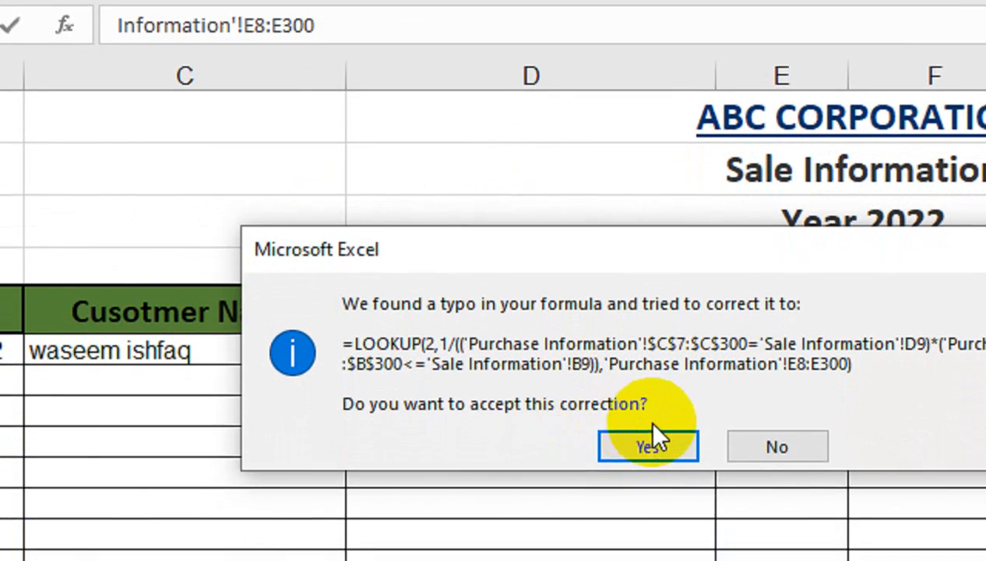
click(672, 556)
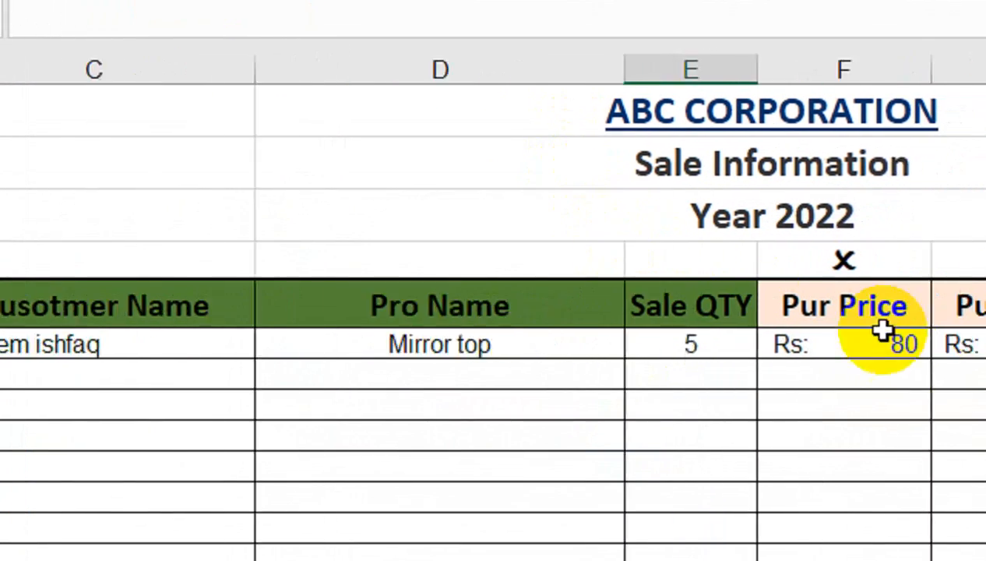
Step: Remove the result vector reference 'Purchase Information'!E8:E300 from the formula in G9, keeping the closing parenthesis
click(744, 341)
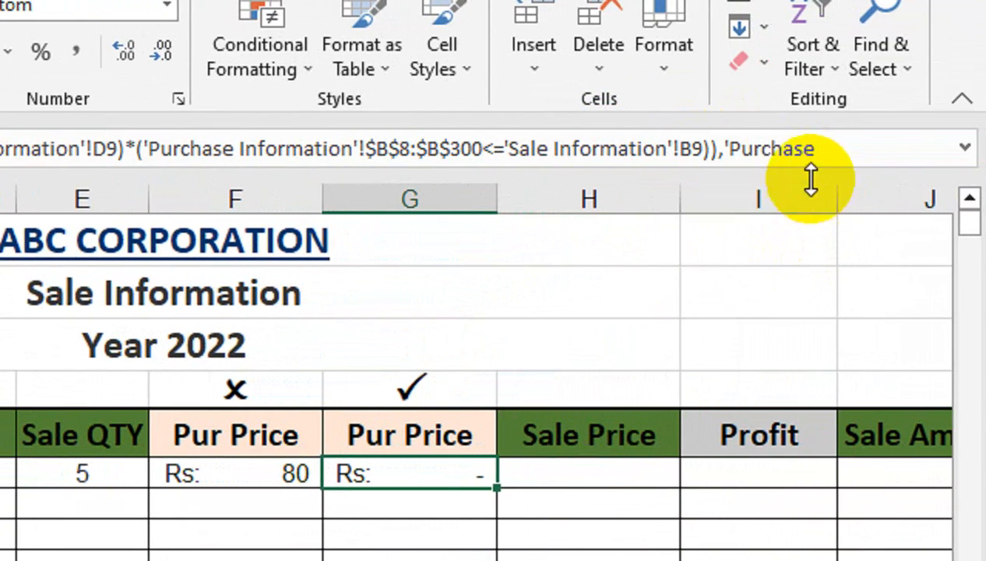
click(848, 146)
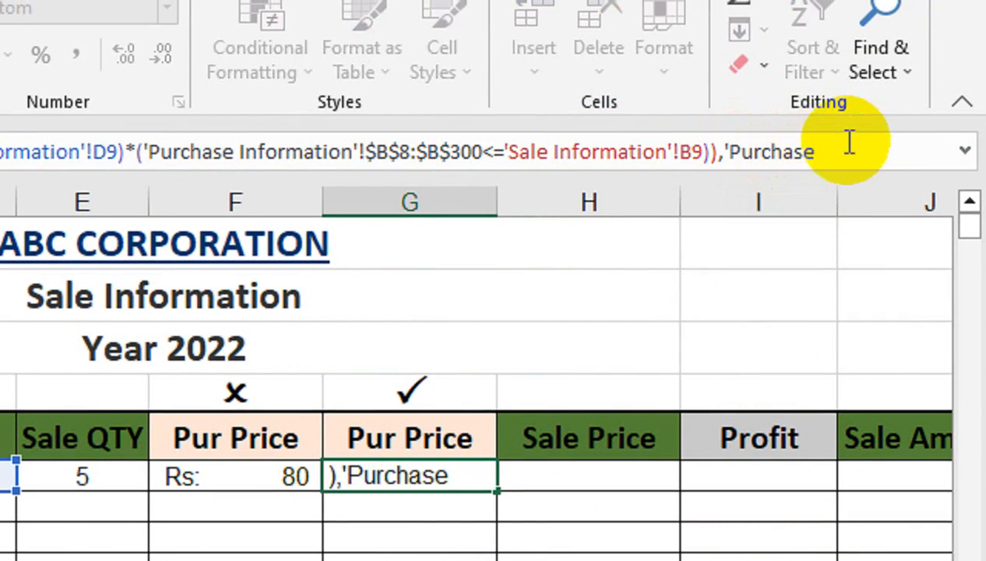
drag(848, 146, 760, 147)
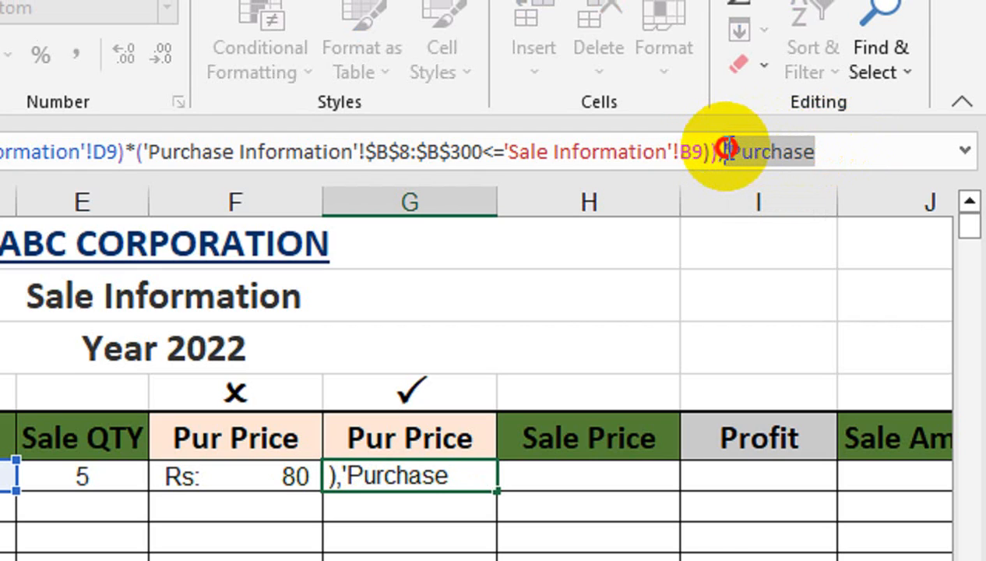
key(BackSpace)
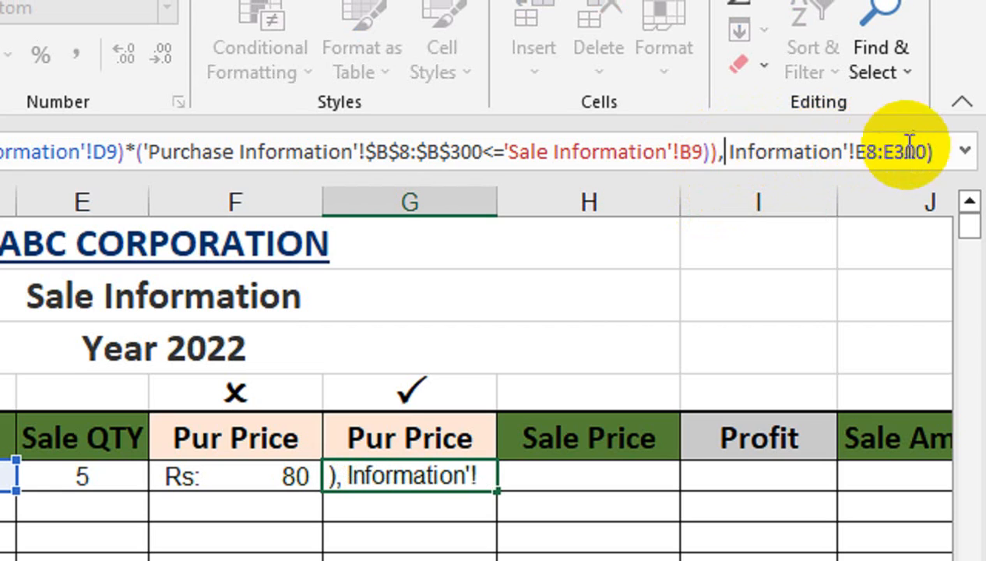
click(966, 151)
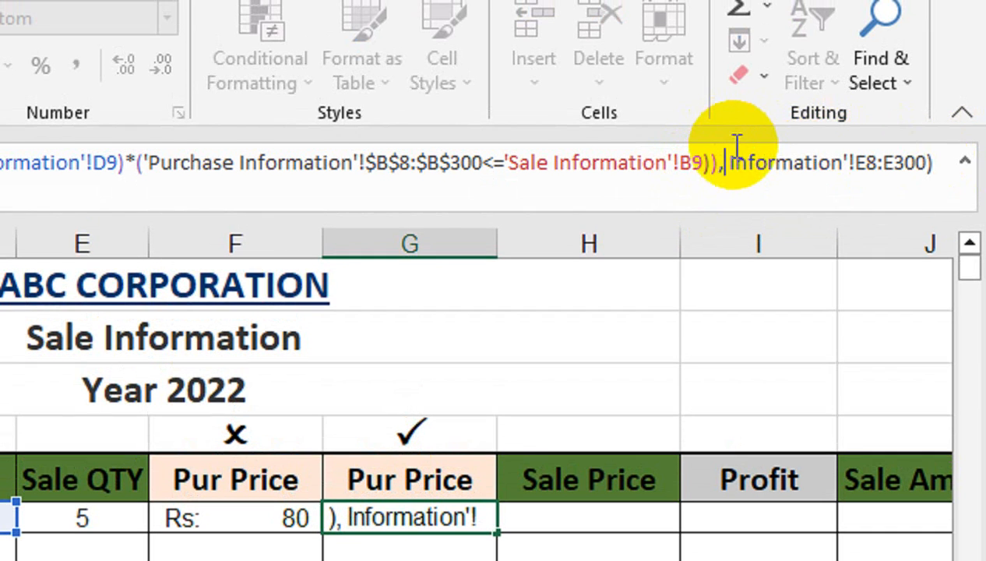
drag(730, 163, 919, 163)
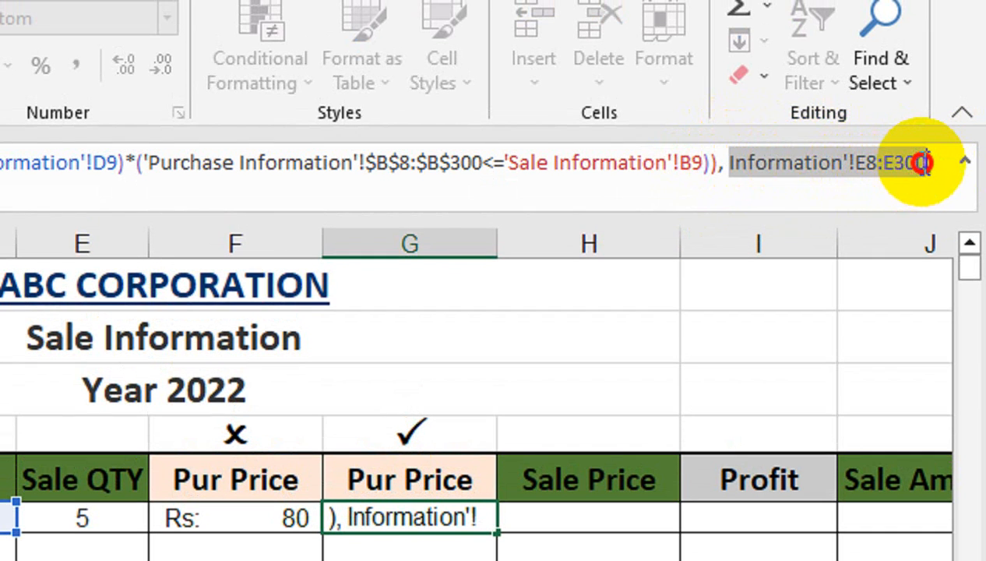
key(BackSpace)
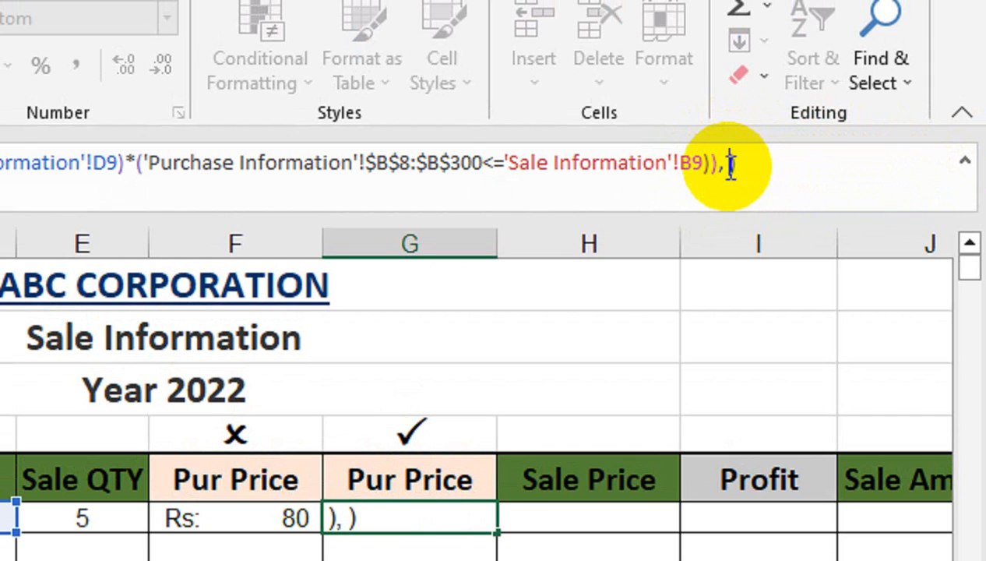
key(BackSpace)
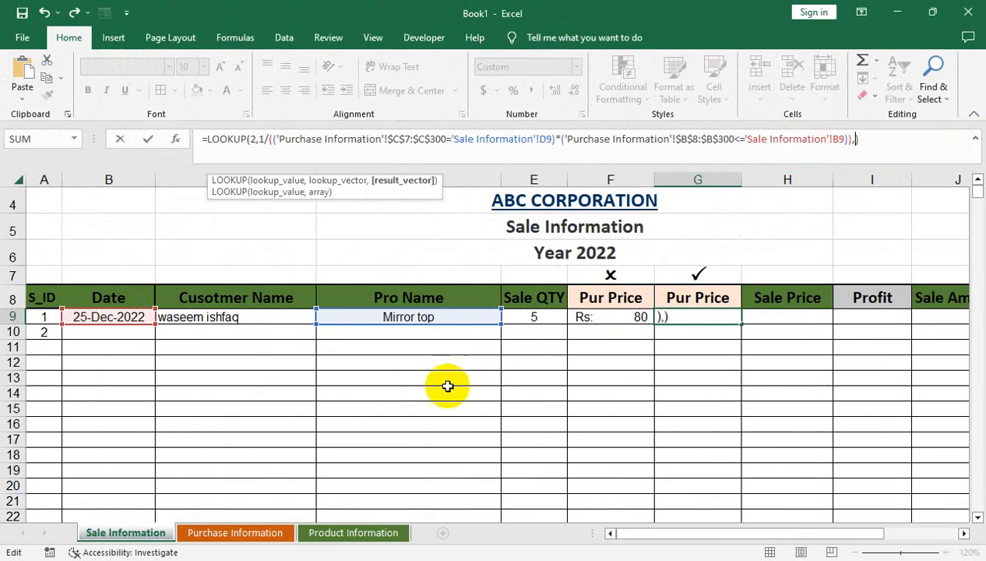
Step: Set the result vector in G9 to the Purchase Information sheet's Pur Price column as the absolute range $E$8:$E$300
click(235, 532)
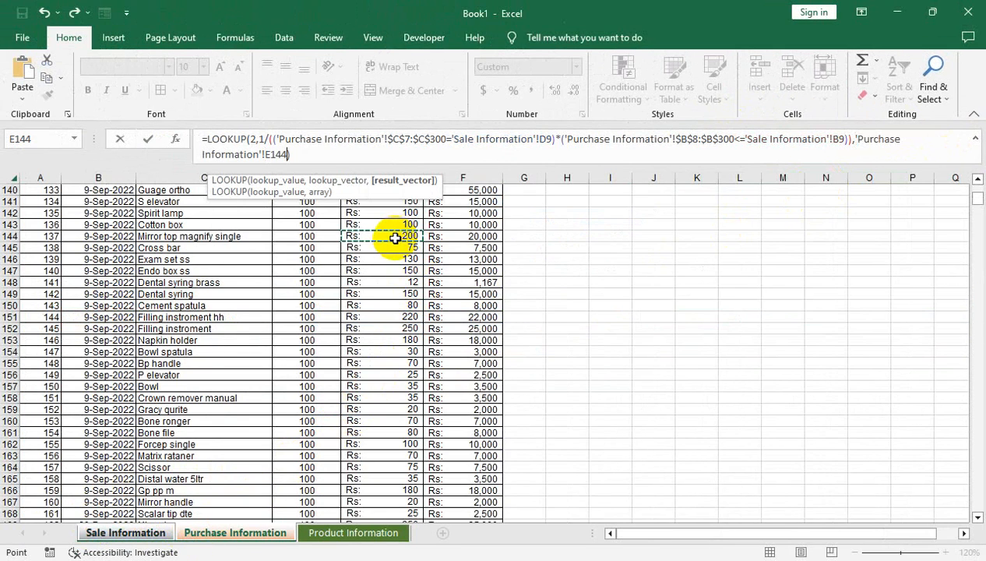
key(ctrl+Up)
key(ctrl+shift+Down)
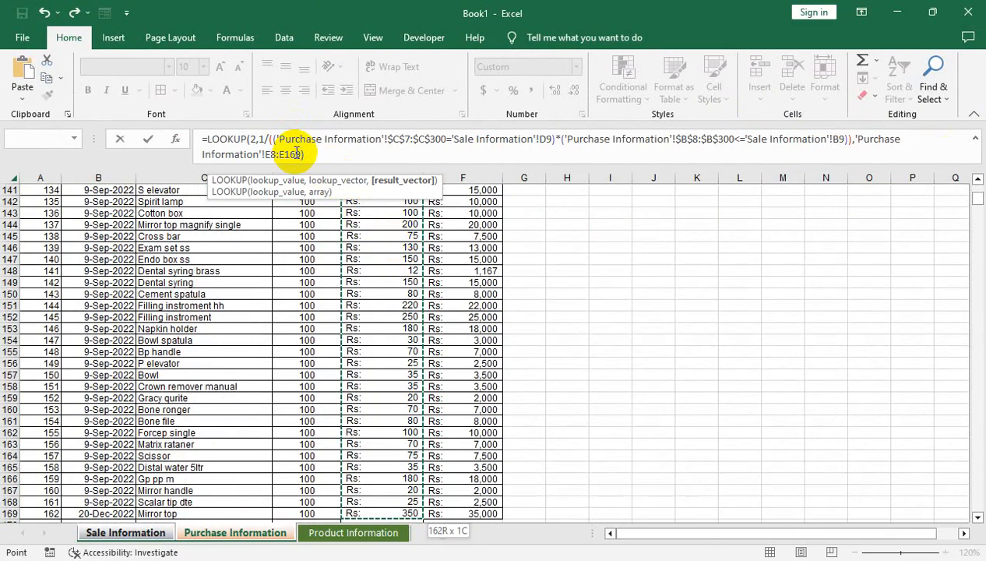
key(BackSpace)
text(300)
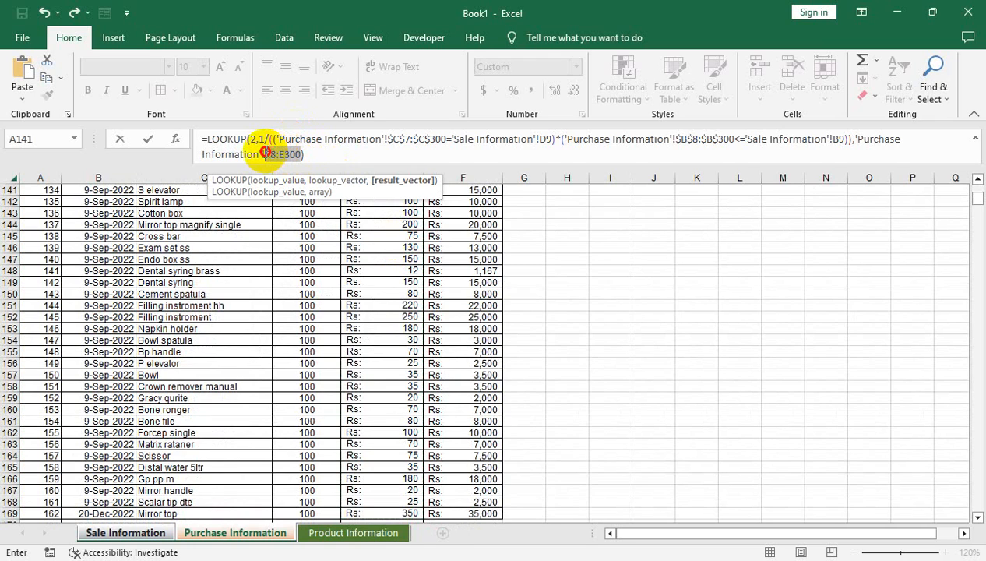
key(F4)
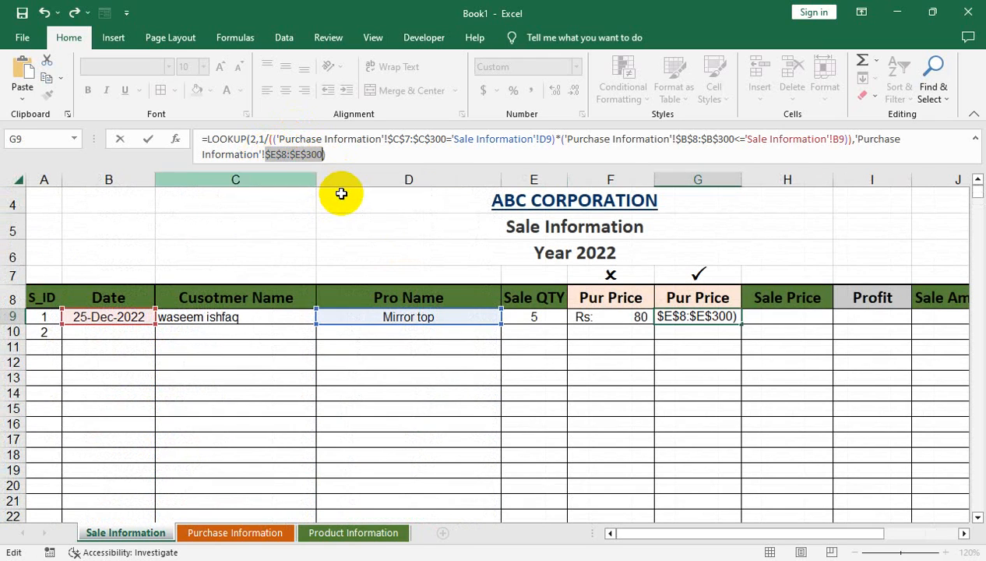
Step: Enter the LOOKUP formula in G9 and check its ranges against the first record row of the Purchase Information sheet
key(Return)
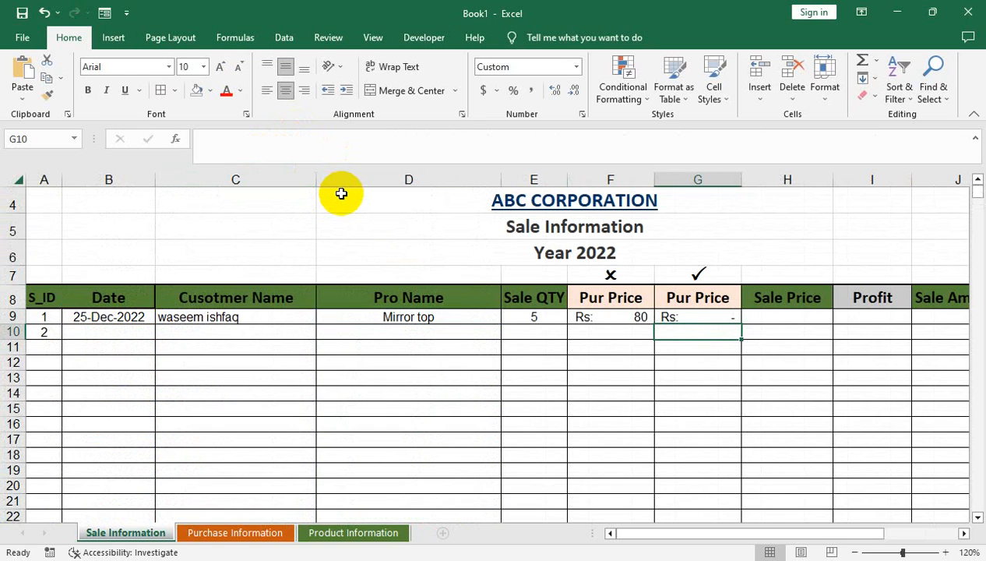
scroll(705, 372, up, 1)
click(696, 363)
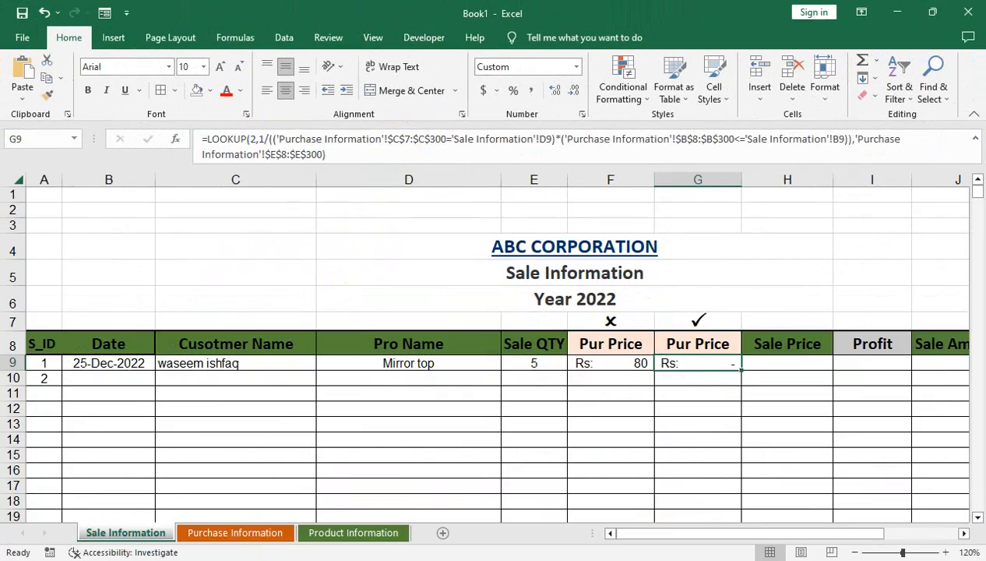
click(218, 534)
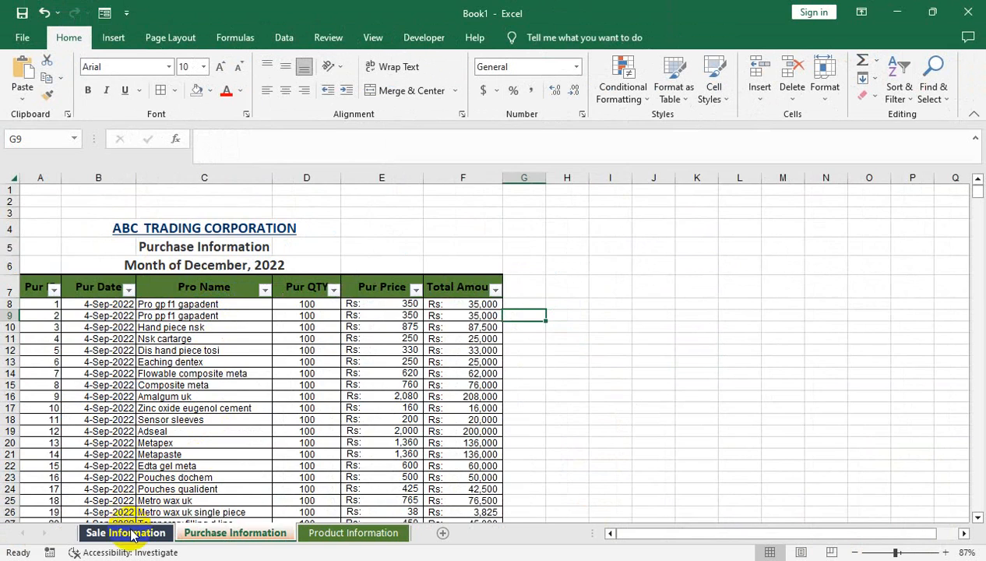
click(129, 533)
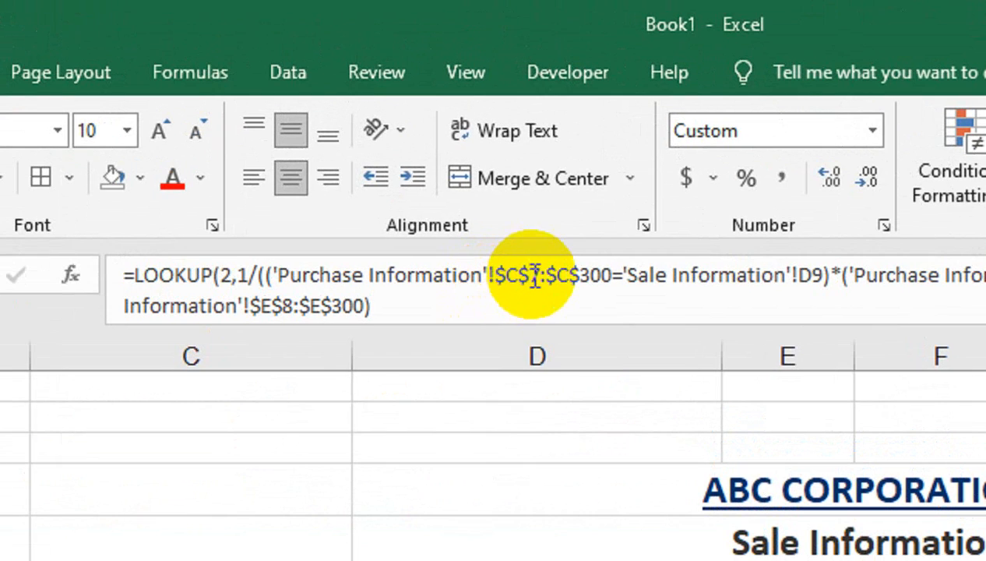
Step: Correct the product range in the G9 LOOKUP formula to start at $C$8 and enter the formula
click(407, 142)
key(BackSpace)
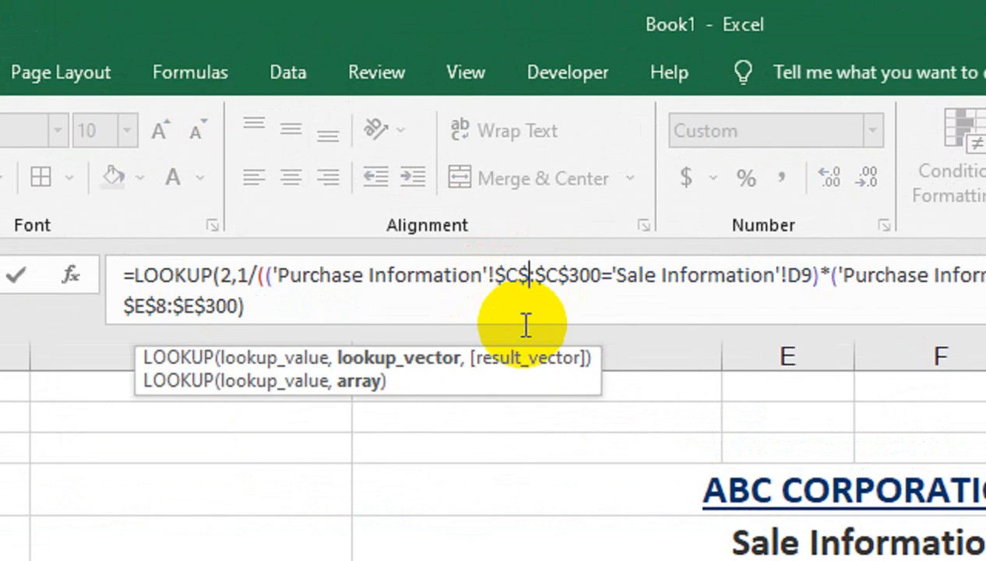
text(8)
key(Return)
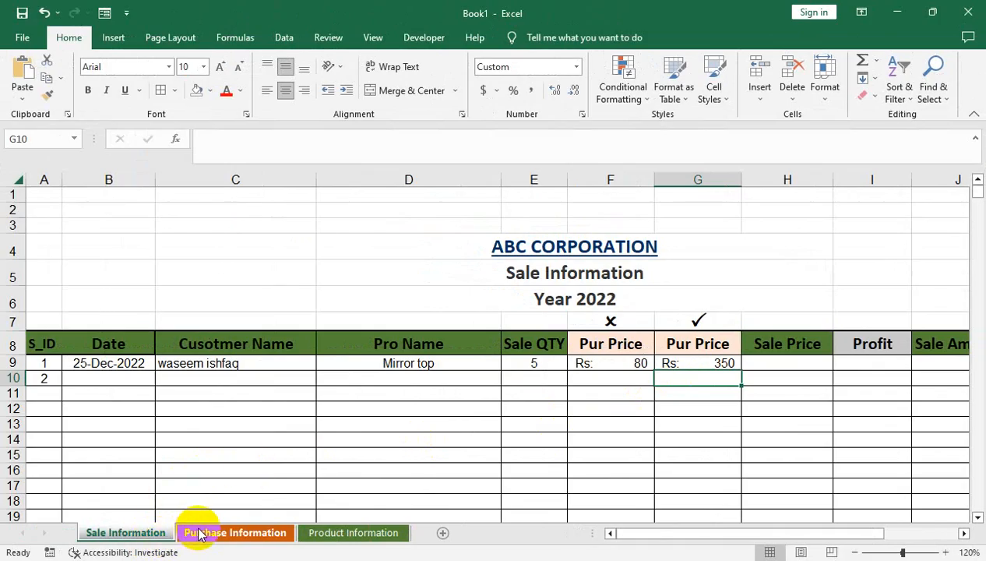
Step: Set the Pur Price of the last Mirror top record on the Purchase Information sheet to 400
click(198, 534)
click(193, 409)
key(ctrl+Down)
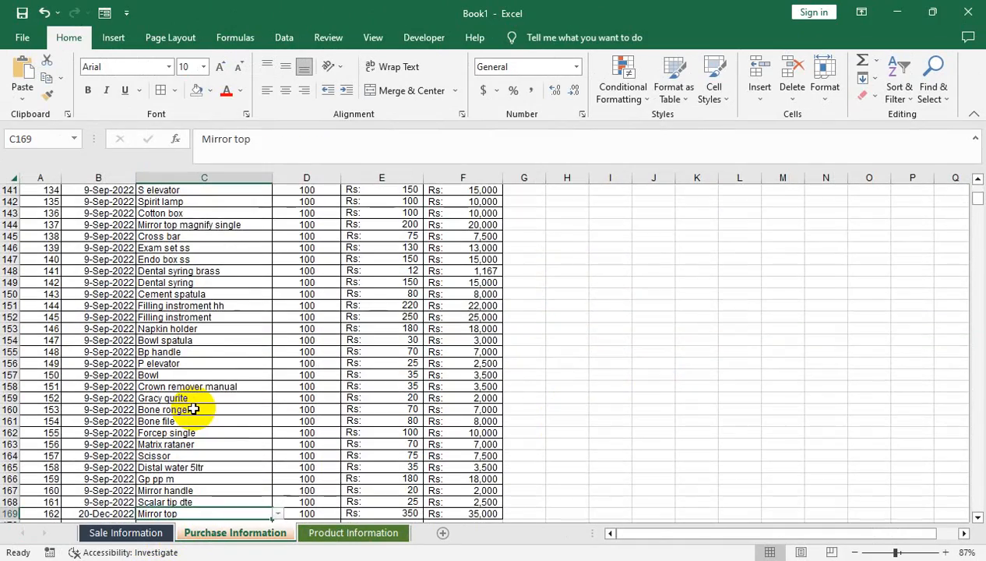
scroll(193, 408, down, 2)
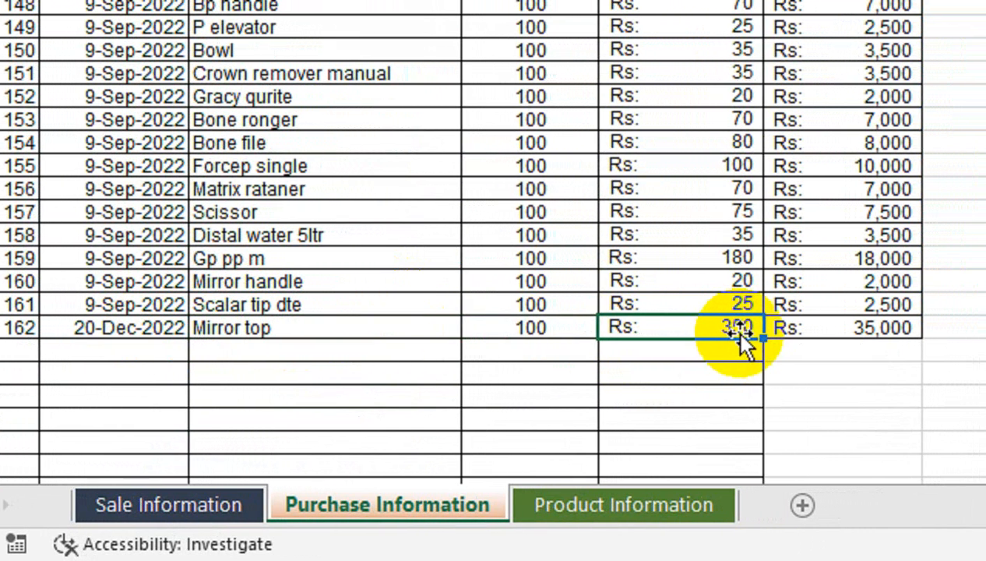
double_click(826, 334)
key(BackSpace)
key(BackSpace)
key(BackSpace)
text(400)
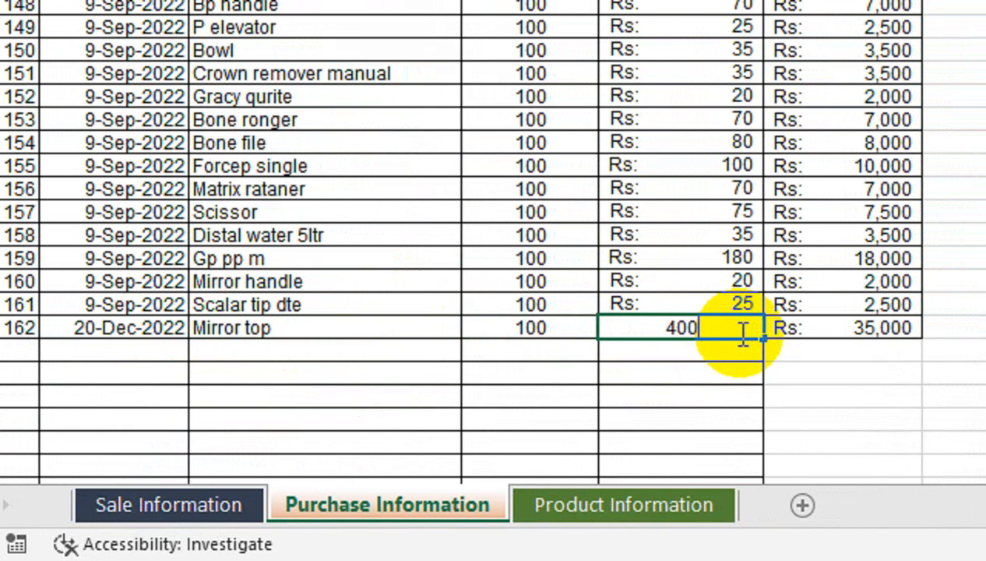
click(773, 258)
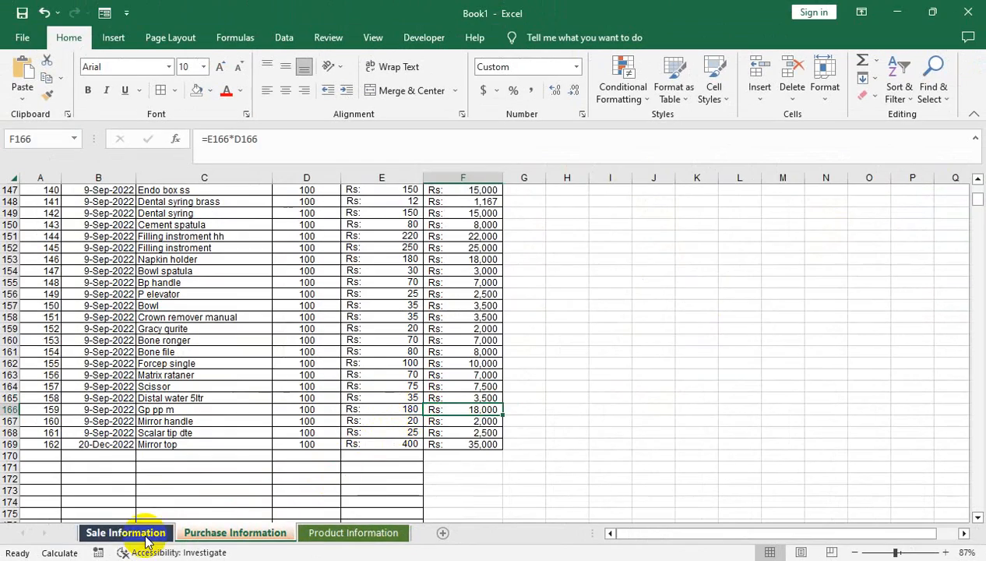
Step: Return to the Sale Information sheet and fill the G9 Pur Price formula down to G15
click(85, 523)
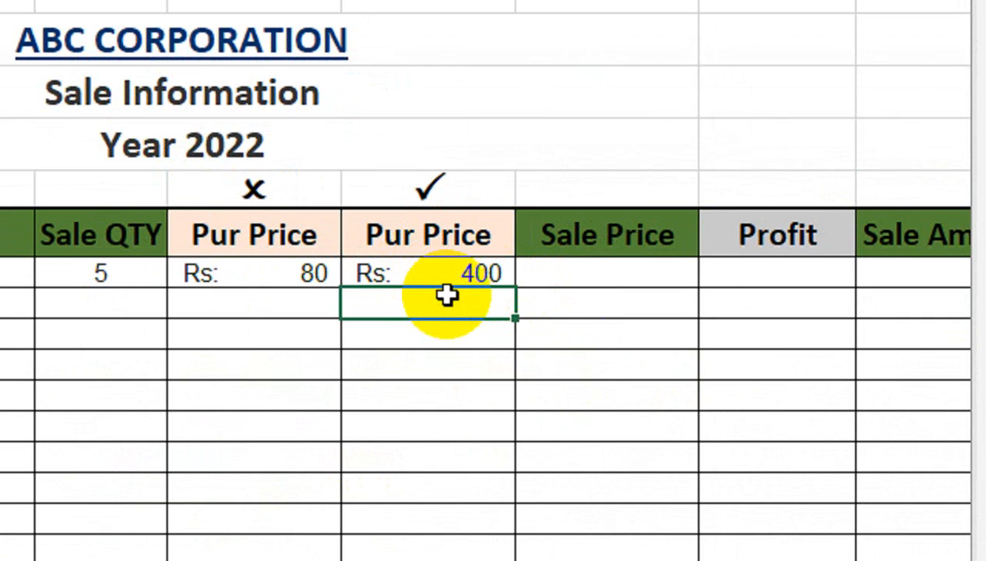
click(521, 272)
click(440, 270)
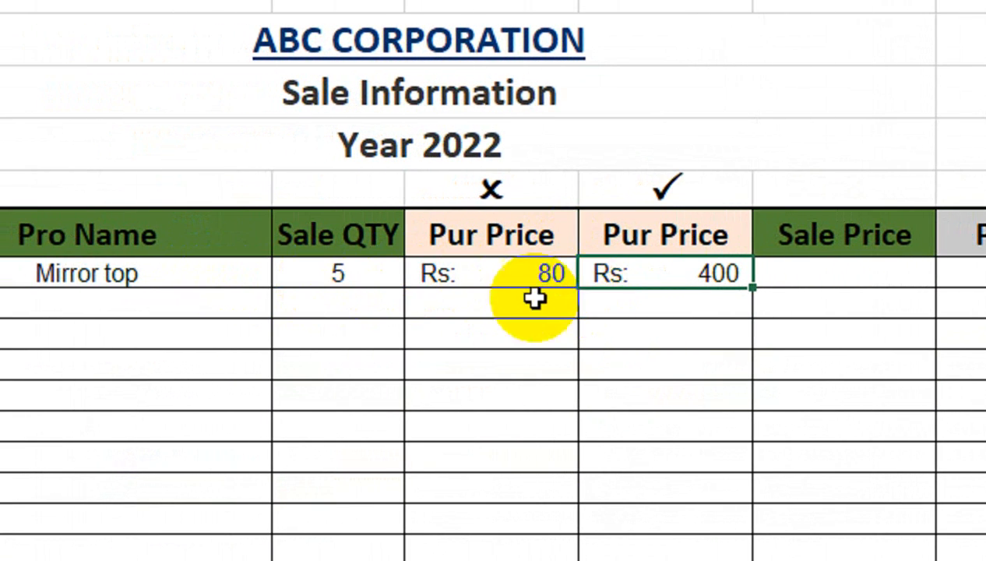
drag(751, 287, 735, 484)
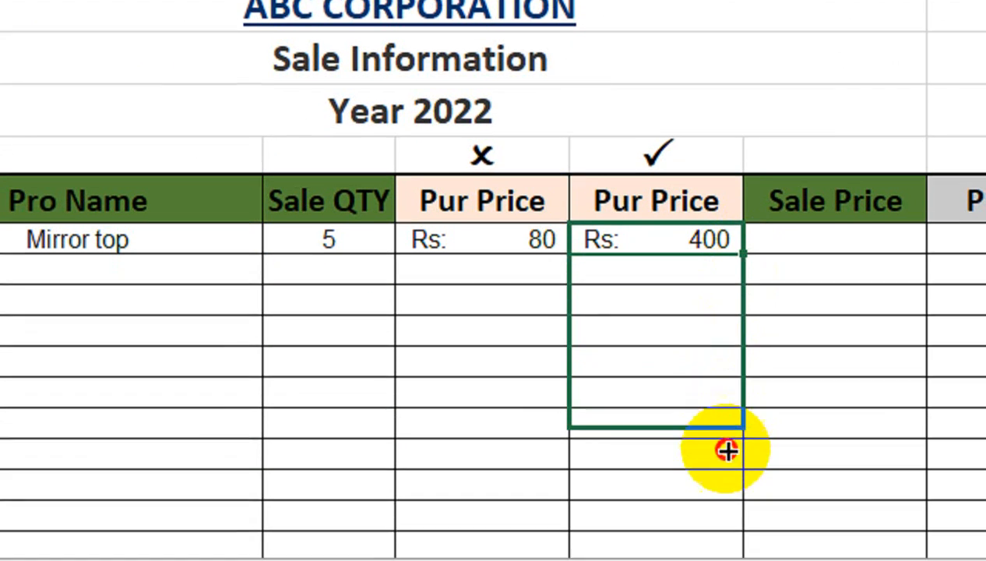
drag(727, 451, 711, 436)
click(507, 307)
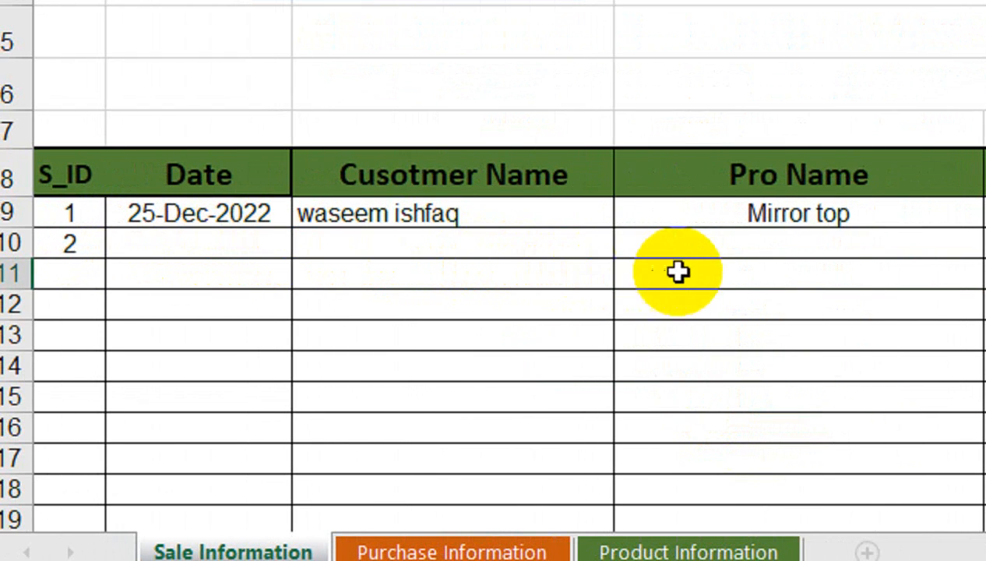
Step: Enter a Sale Price of 500 for the Mirror top sale in row 9
click(736, 218)
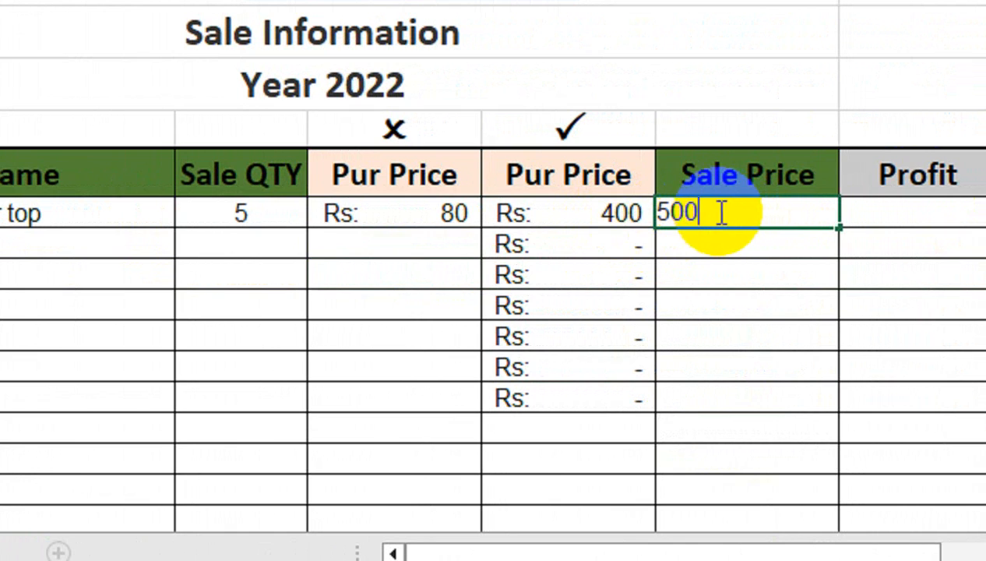
key(Return)
click(722, 276)
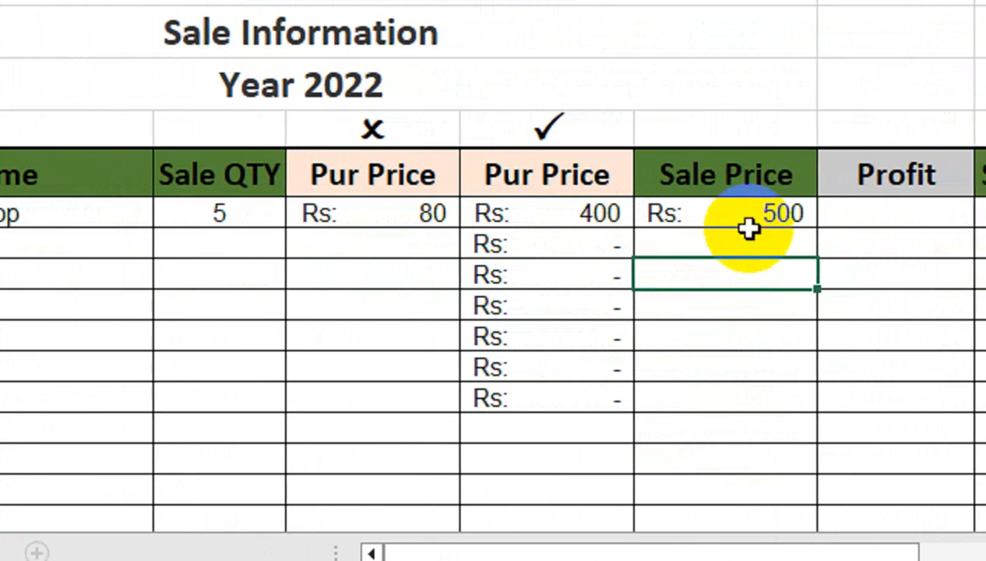
Step: Start the Profit formula in I9 with =IF(D9="","", to return a blank when no product is given
click(847, 224)
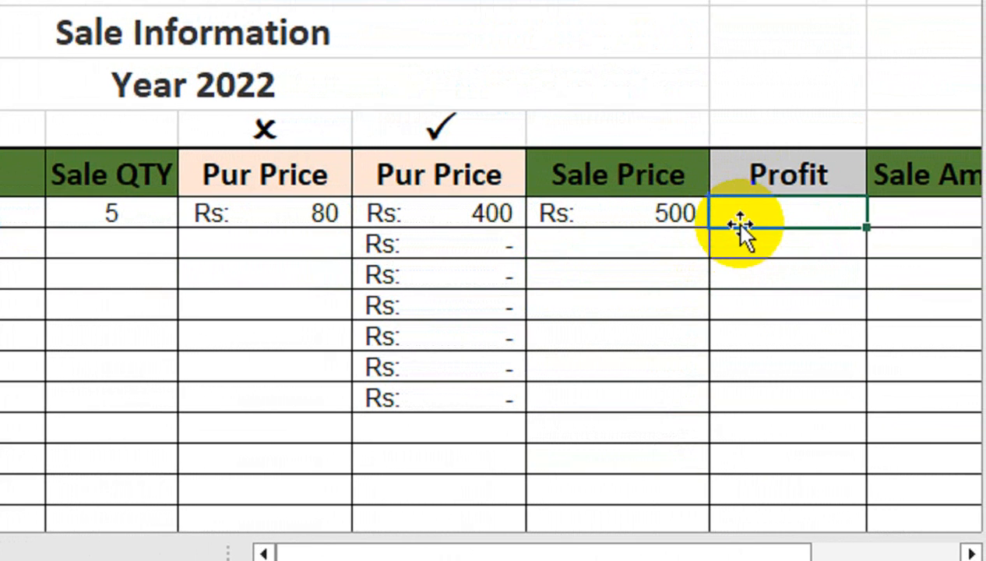
text(=IF()
key(Left)
key(Left)
key(Left)
key(Left)
key(Left)
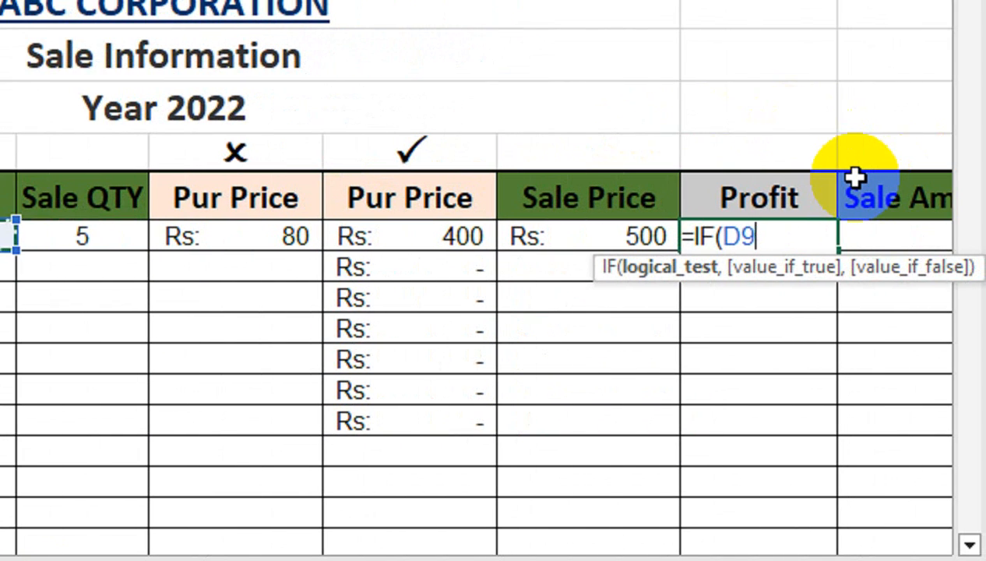
text(="")
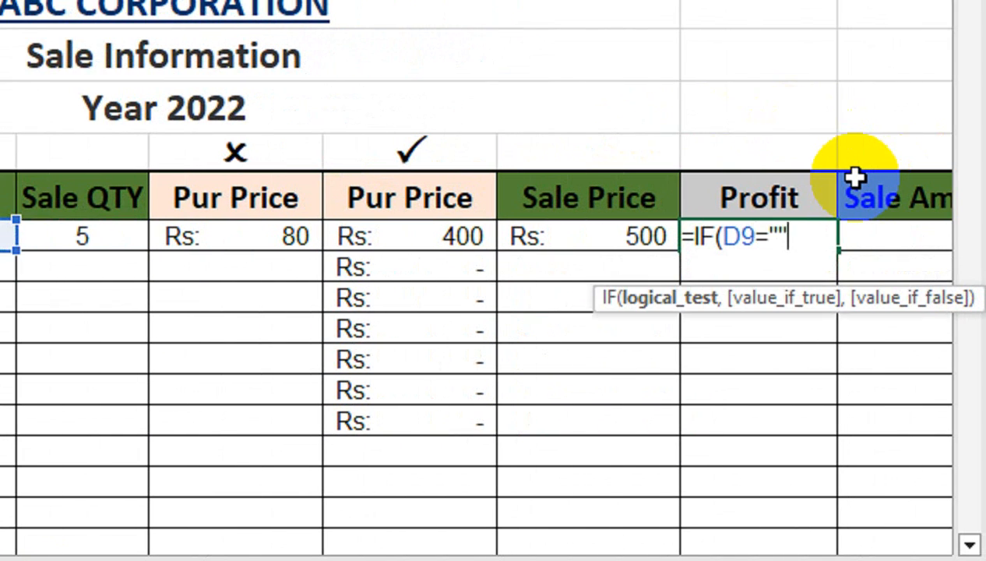
text(,"",)
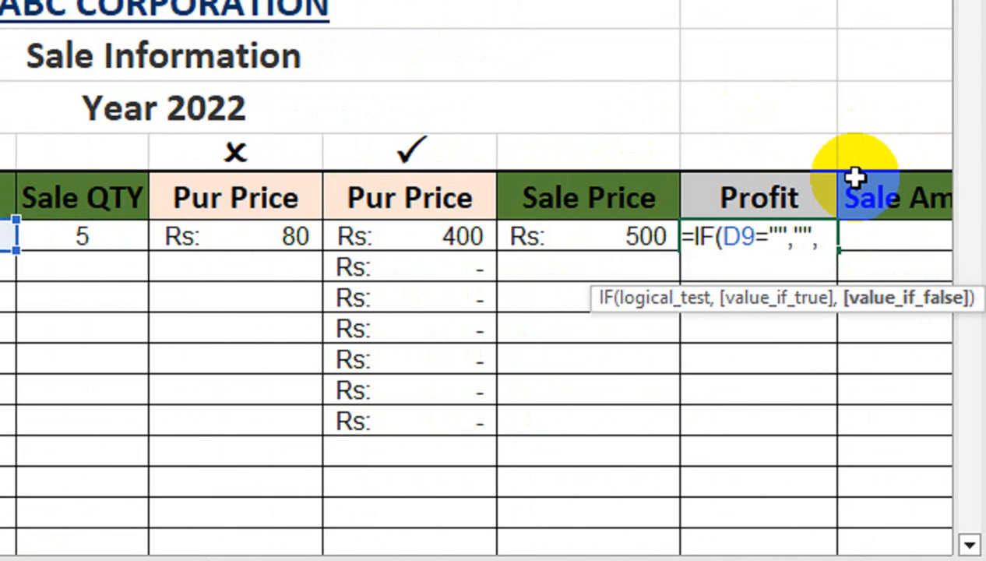
Step: Complete the Profit formula in I9 with (H9-G9)*E9 as the value if false and enter it
text(()
key(Left)
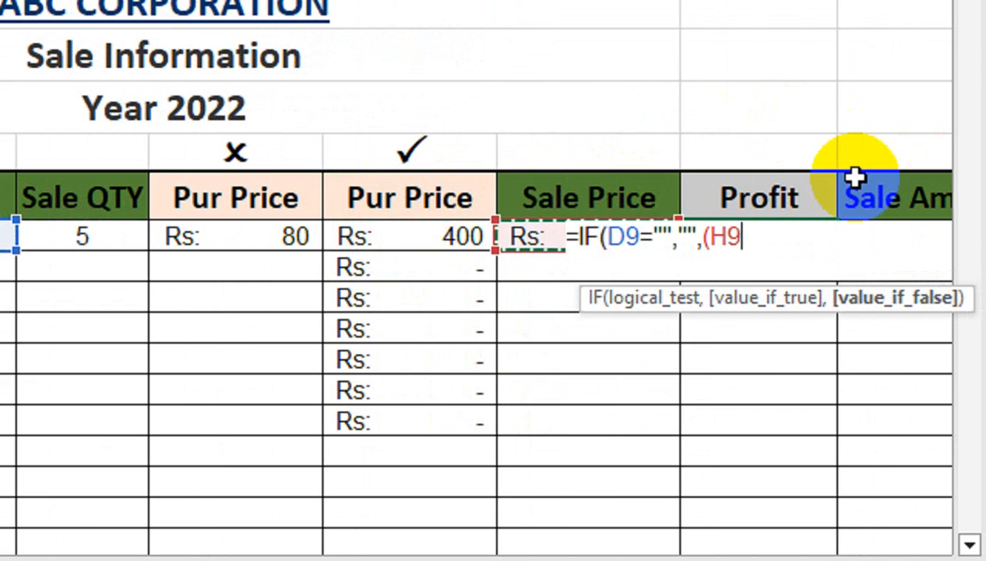
text(-)
key(Left)
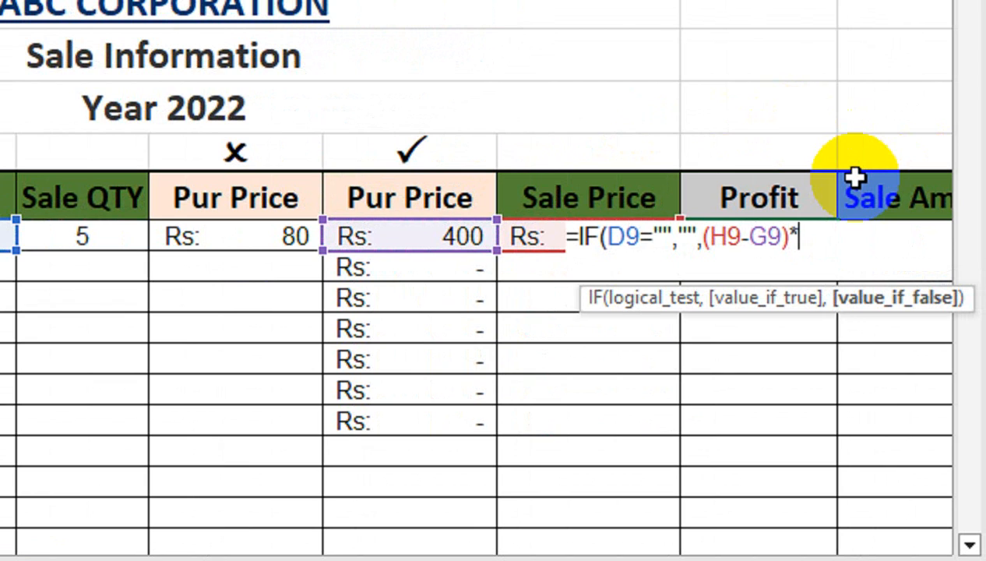
key(Left)
key(Left)
key(Left)
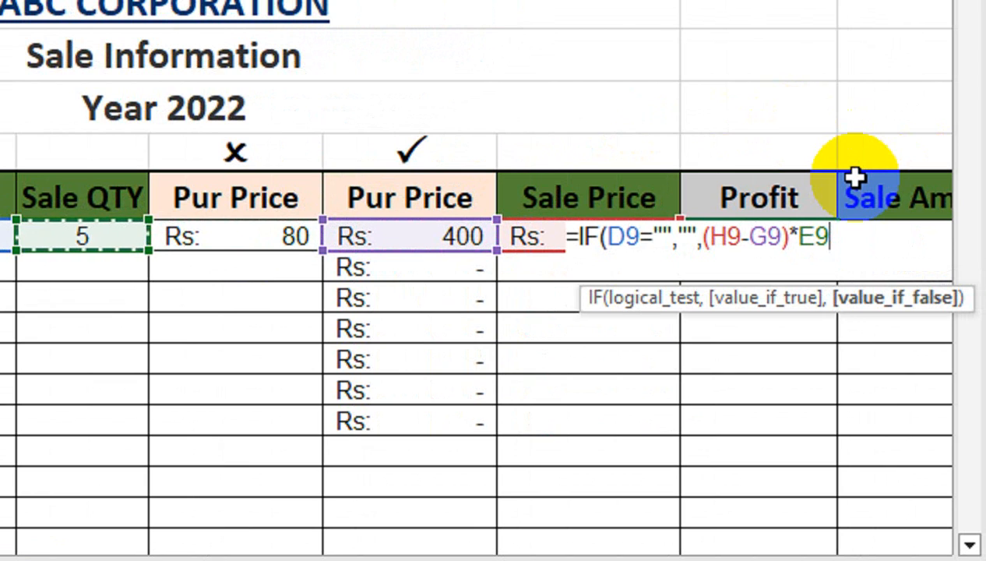
text())
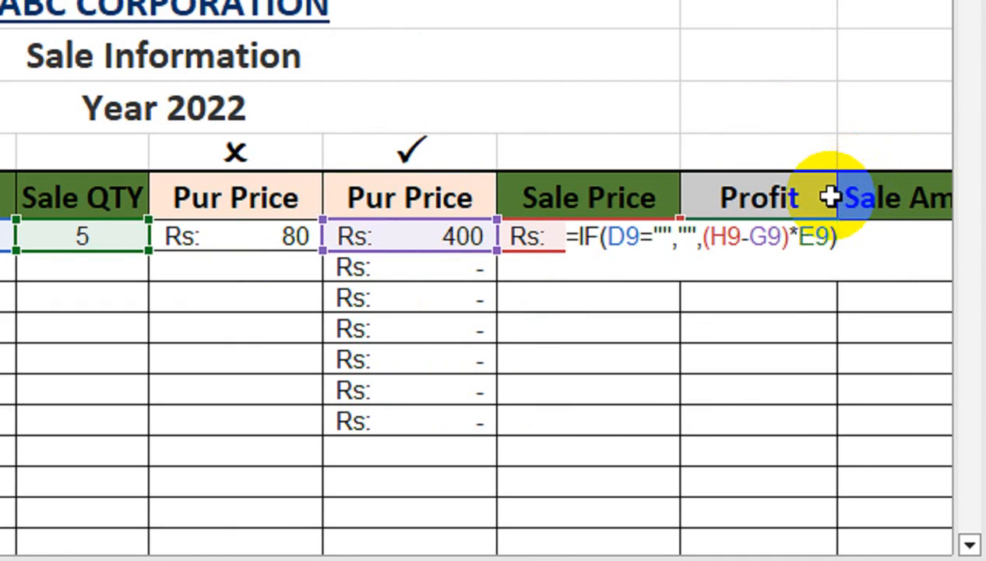
key(Return)
click(786, 238)
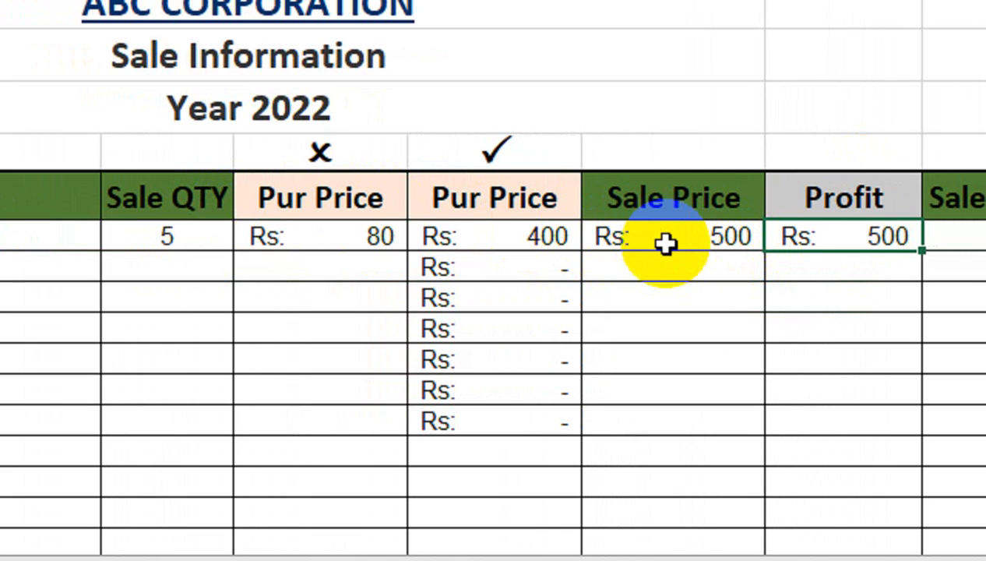
Step: Change the Sale QTY of the Mirror top sale in E9 to 2
click(213, 238)
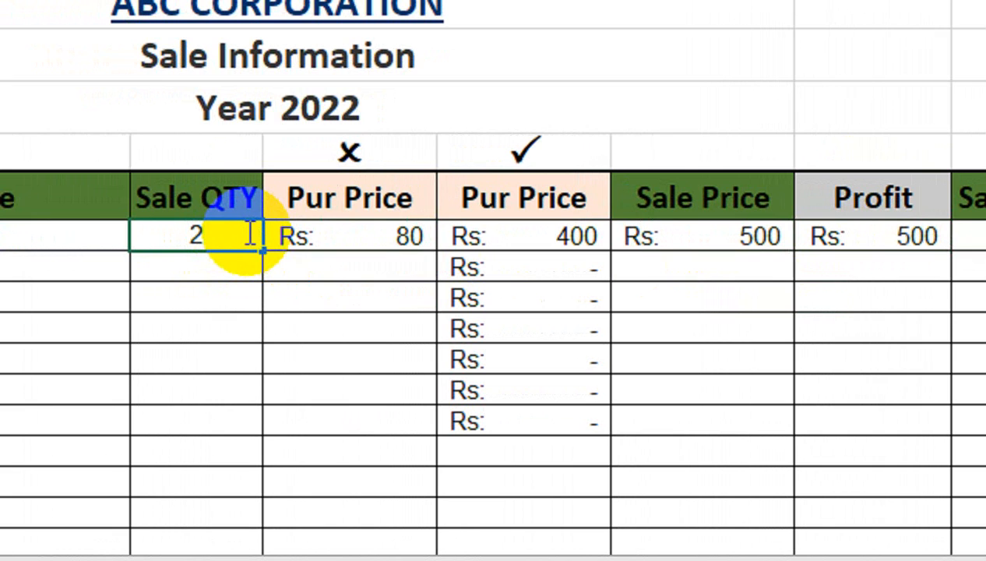
text(2)
click(654, 294)
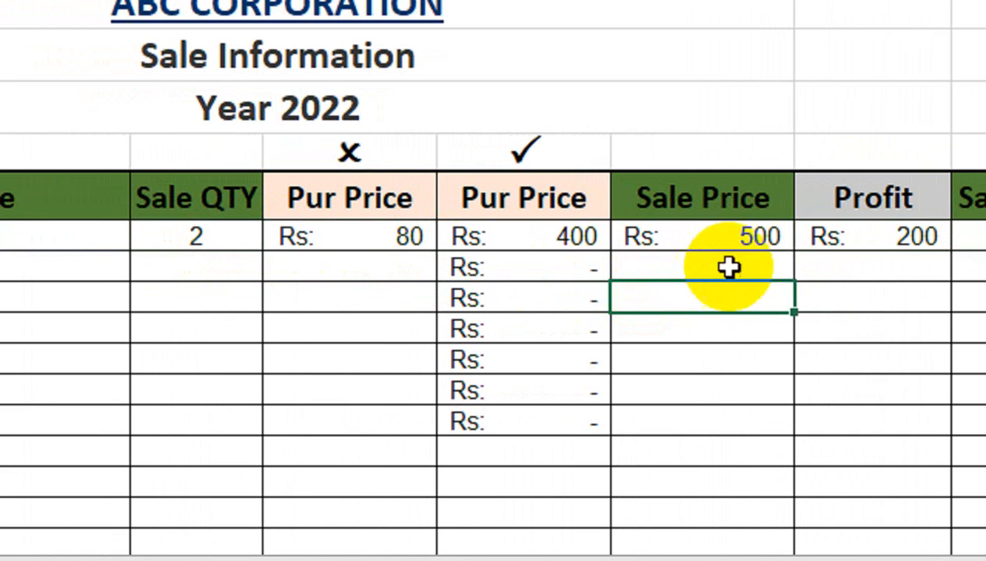
Step: Fill the Profit formula from I9 down to I17
click(846, 233)
drag(818, 260, 828, 476)
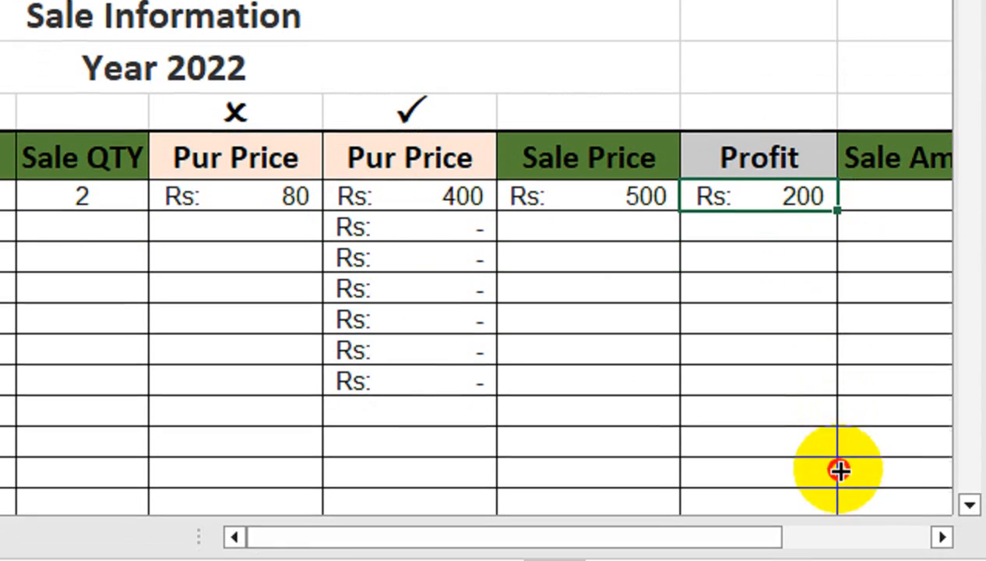
drag(820, 405, 820, 404)
Step: Start the Sale Amount formula in J9 with =IF(D9="","" to return a blank when no product is given
click(887, 156)
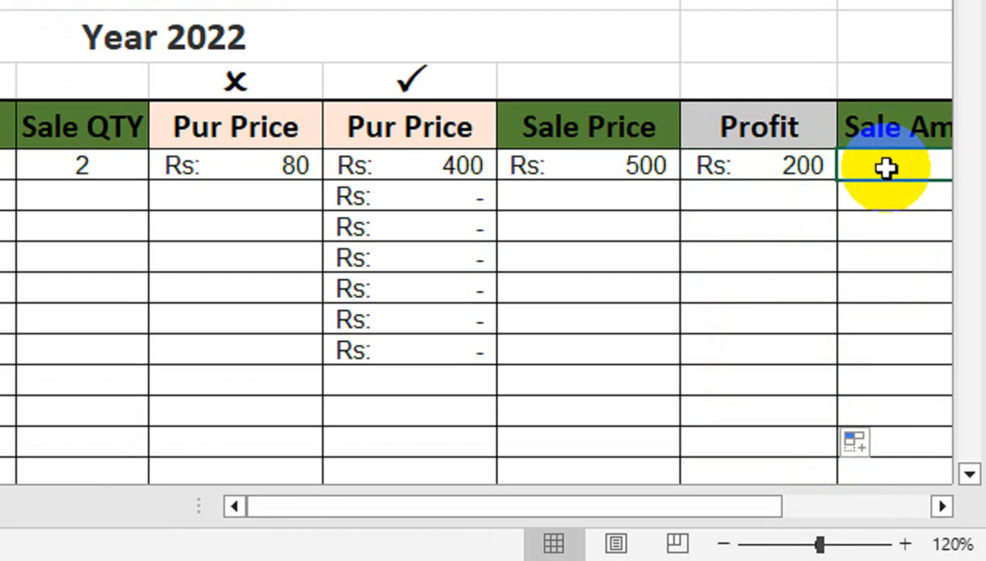
key(Right)
key(Left)
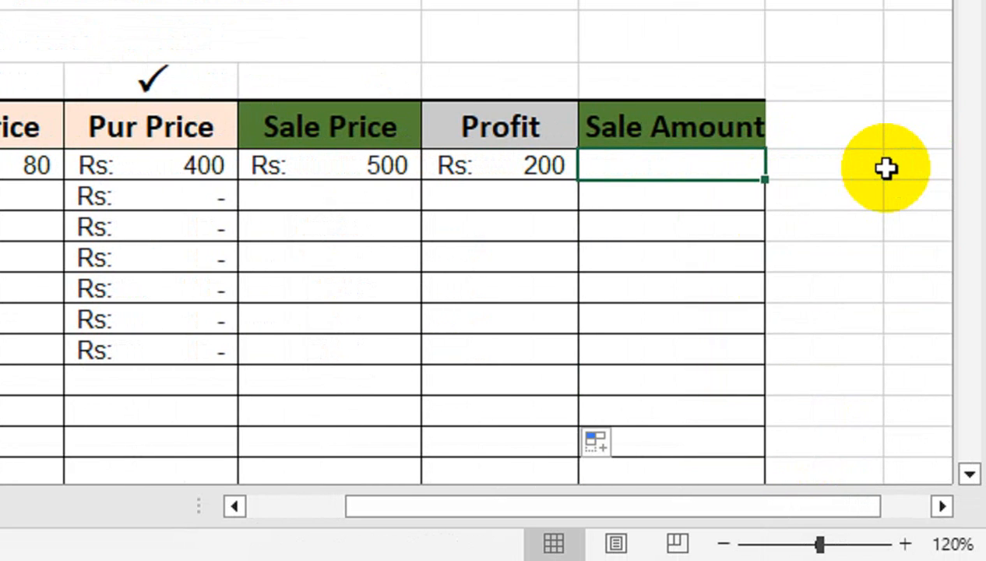
text(=IF)
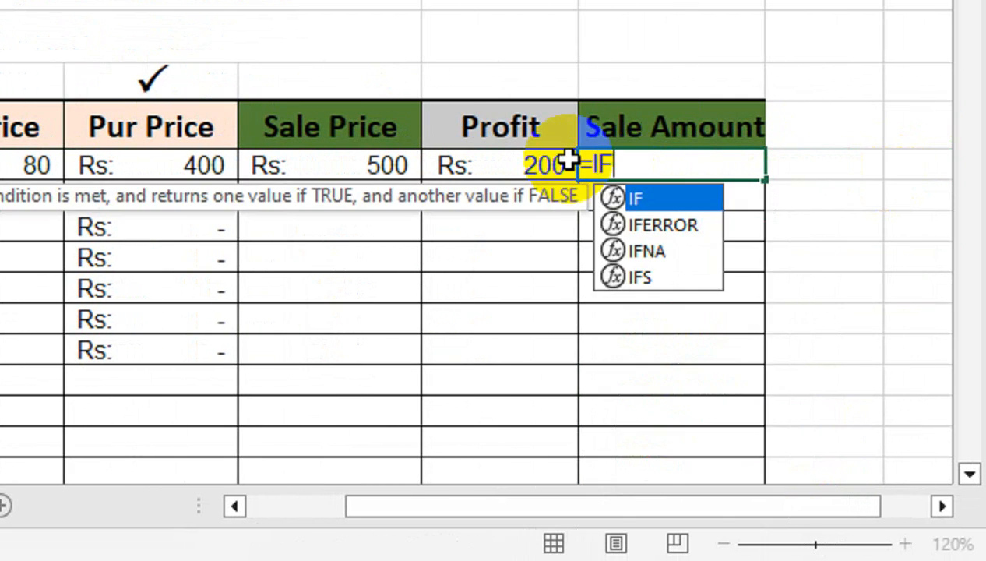
text(()
click(569, 160)
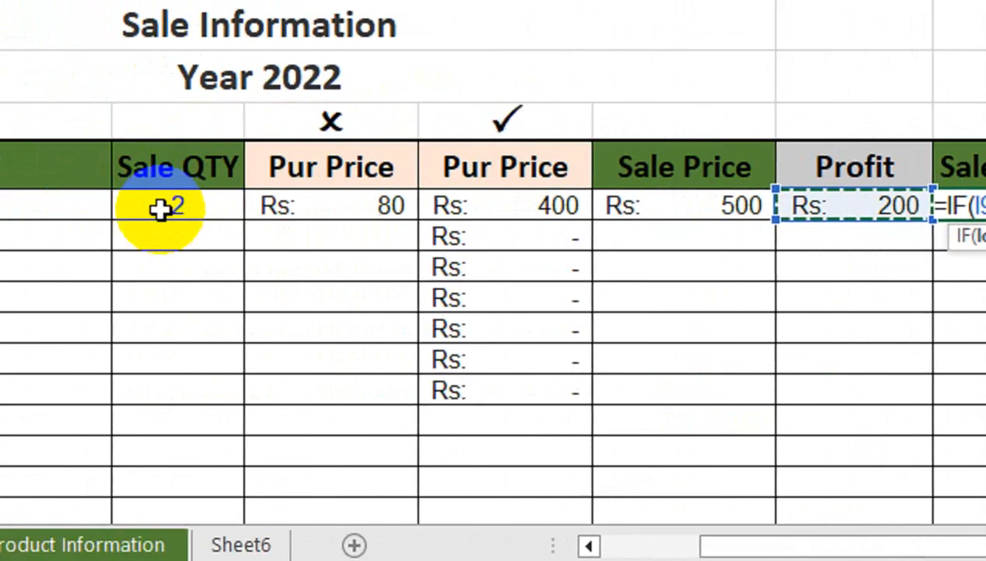
click(247, 209)
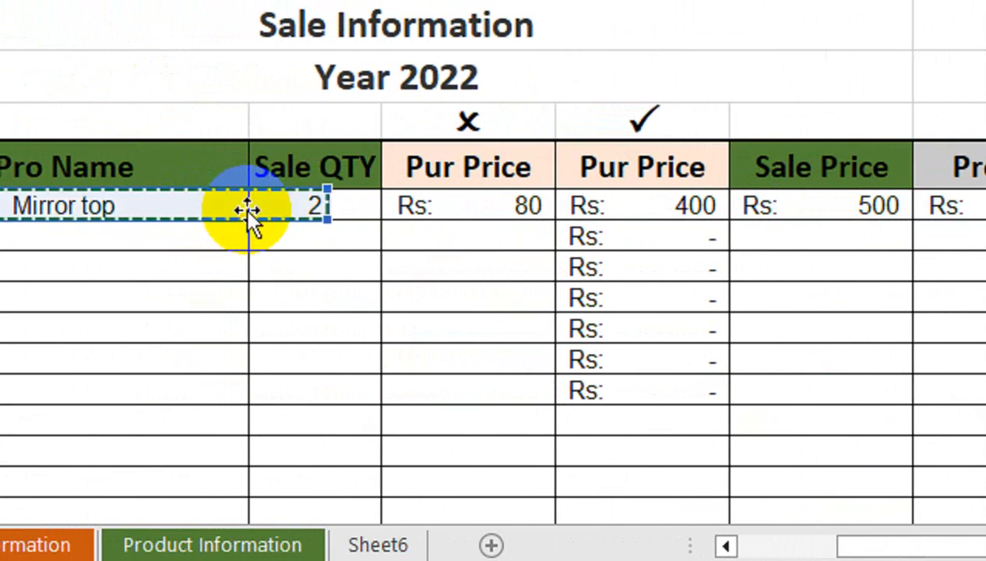
text(=")
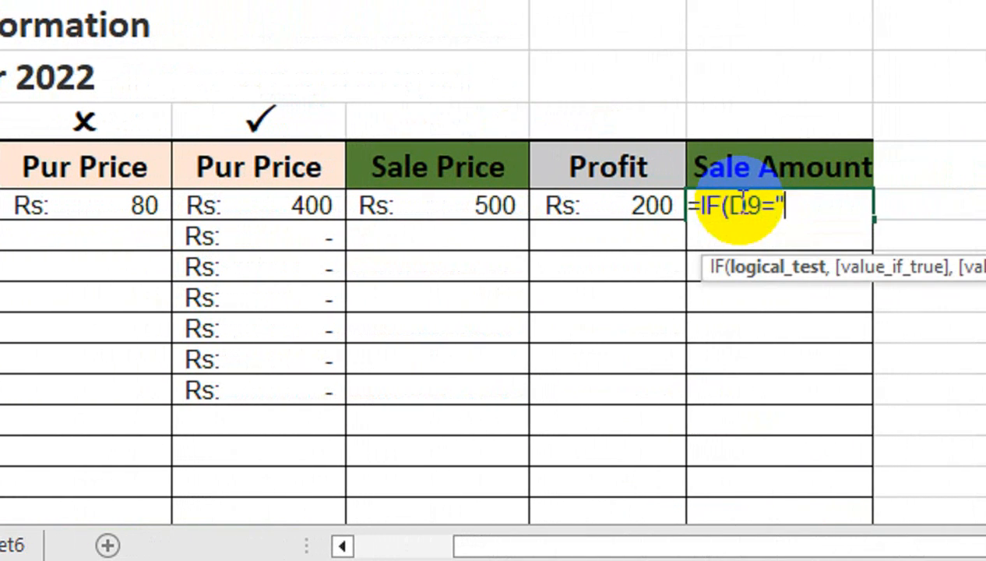
text(","")
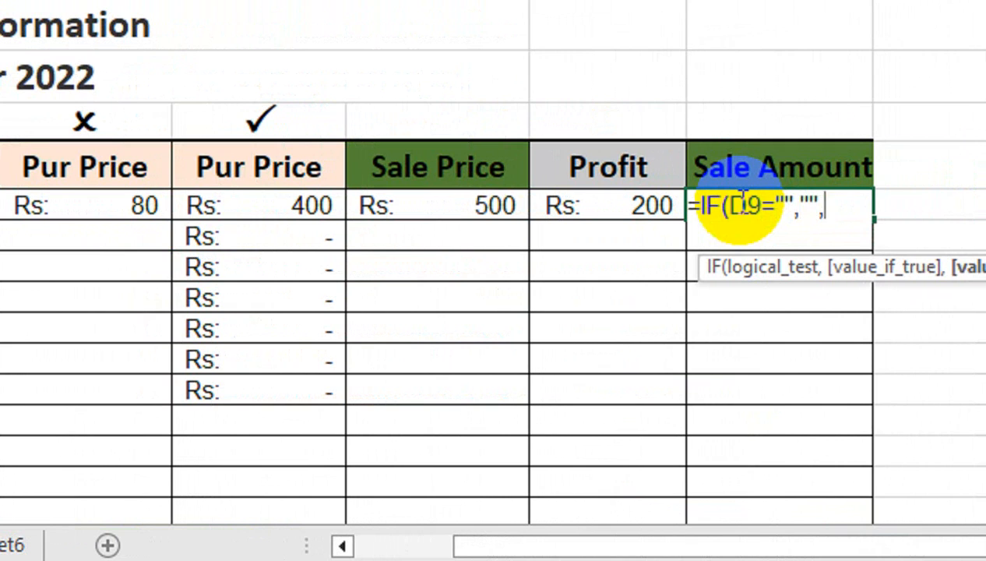
Step: Complete the Sale Amount formula in J9 with (H9*E9) as the value if false and enter it
text(,()
key(Left)
key(Left)
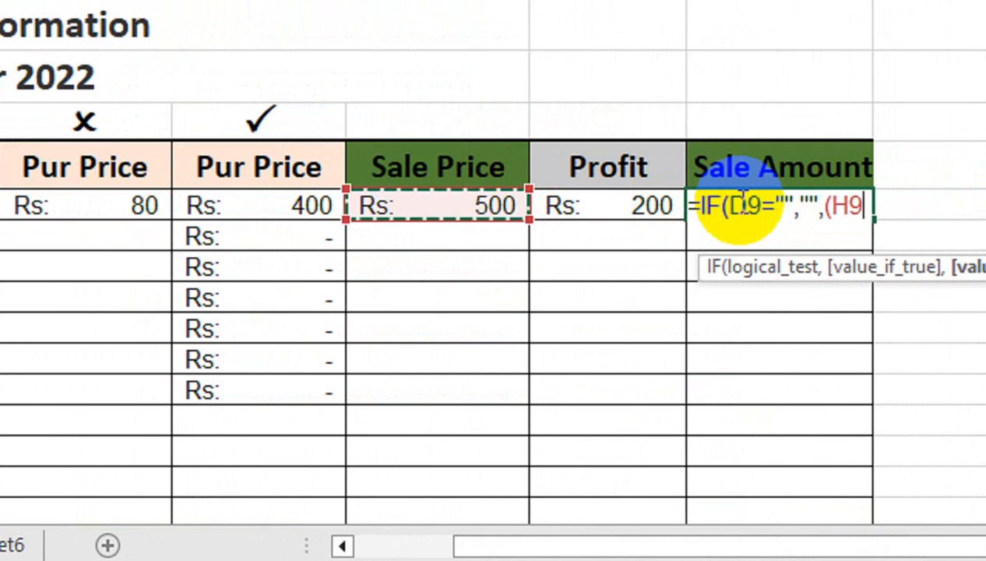
text(*)
key(Left)
key(Left)
key(Left)
key(Left)
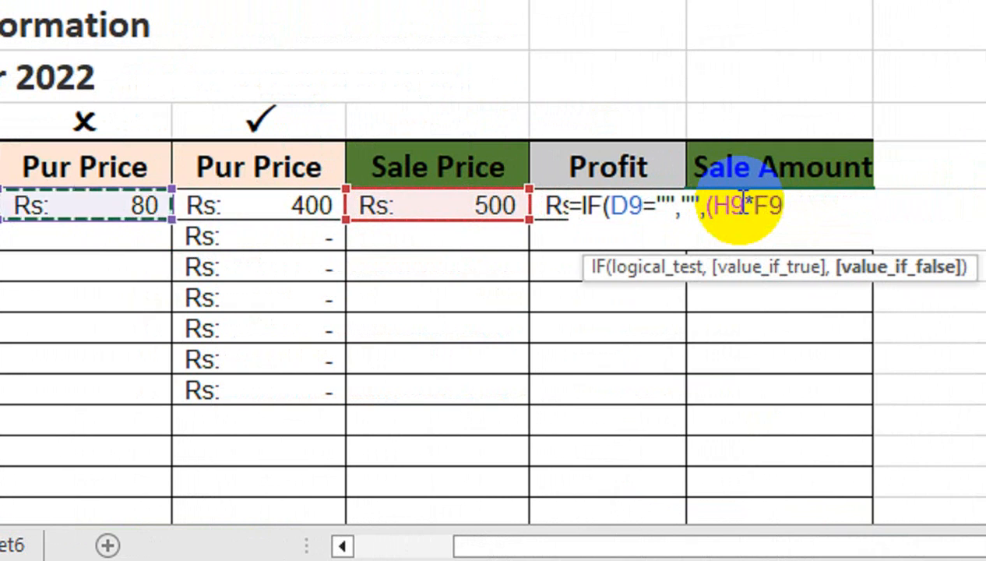
text()))
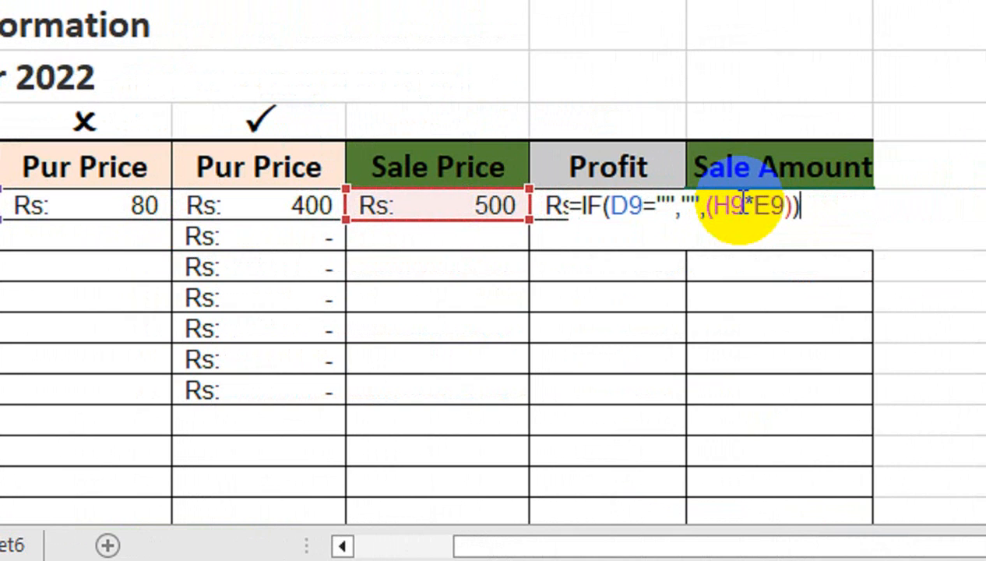
key(Return)
Step: Fill the Sale Amount formula from J9 down to J17
click(744, 206)
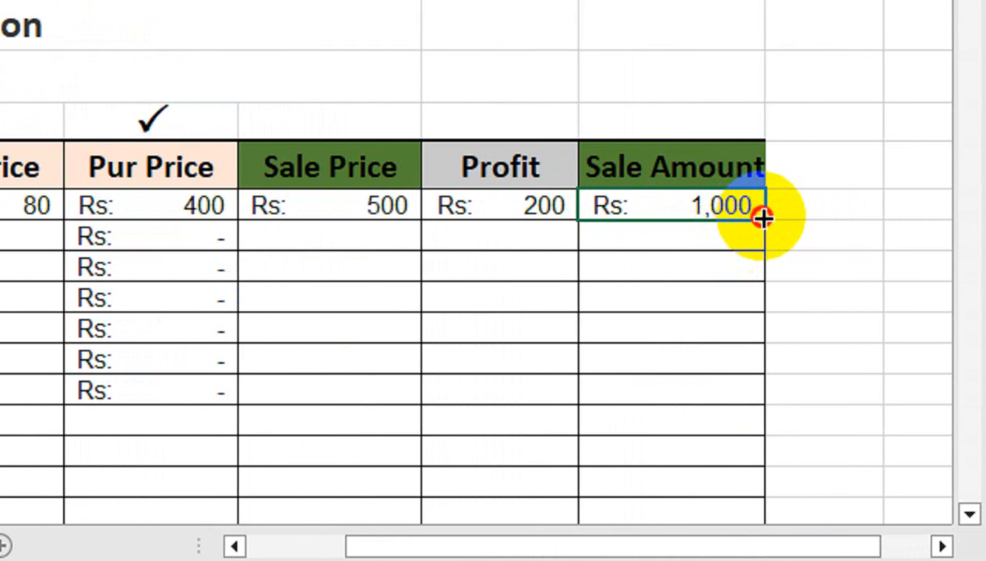
drag(763, 218, 772, 464)
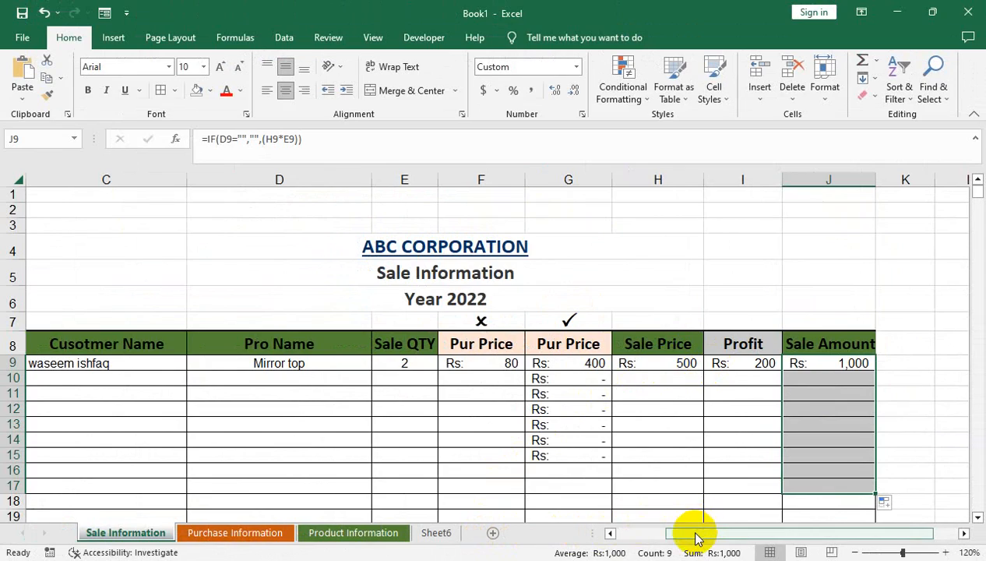
drag(696, 535, 623, 533)
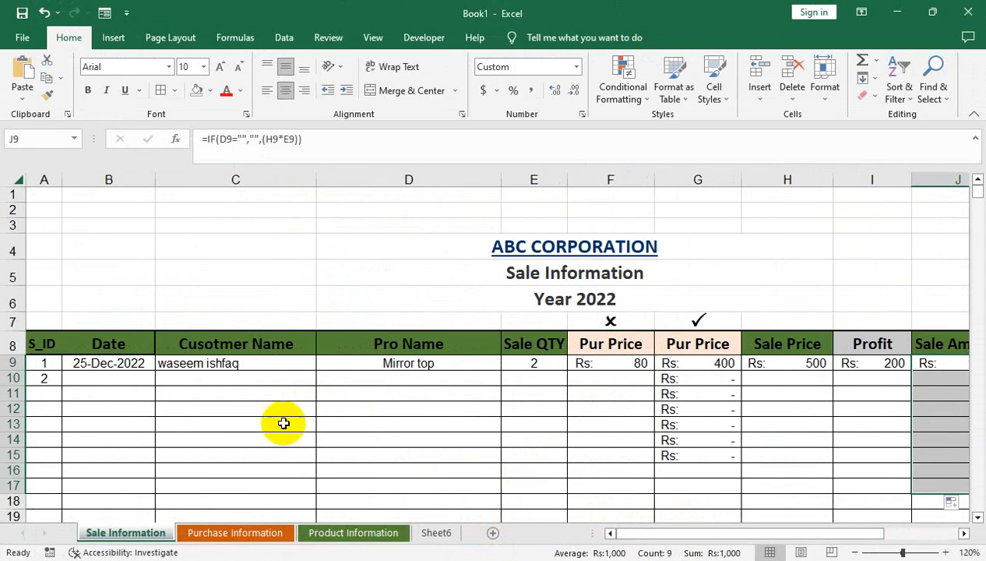
Step: On the Purchase Information sheet, choose Forcep single as the product in the first empty row, C170
click(210, 533)
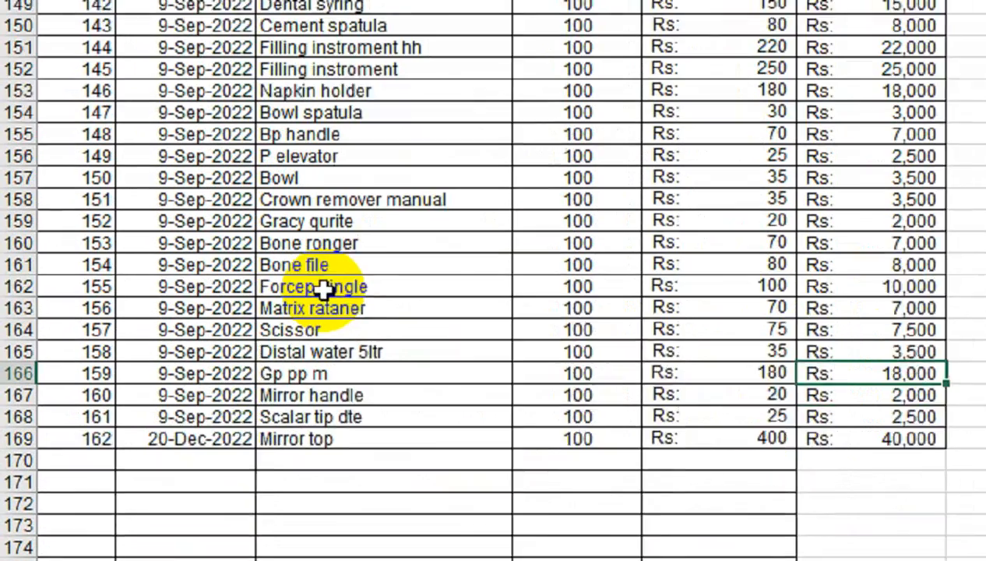
click(174, 363)
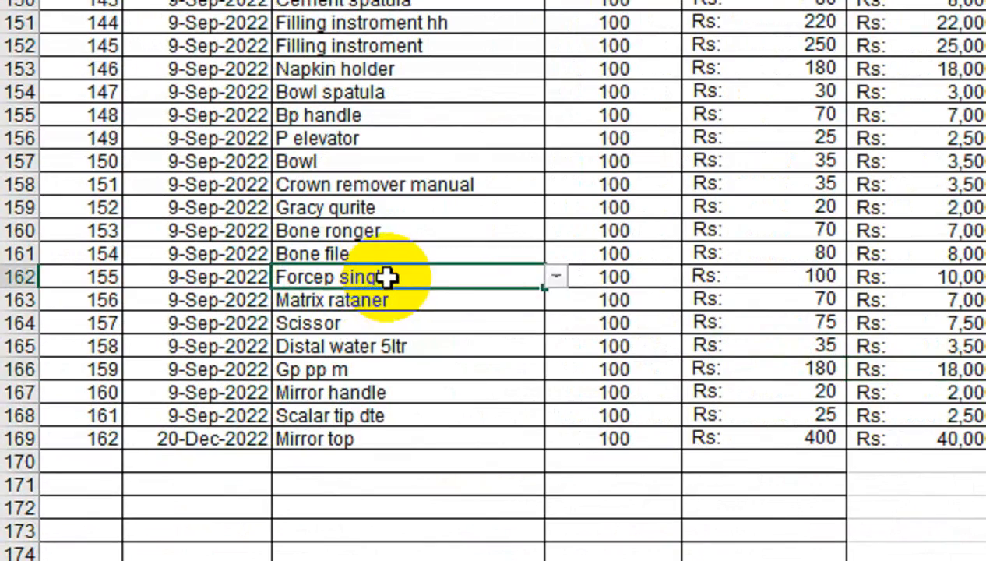
click(251, 456)
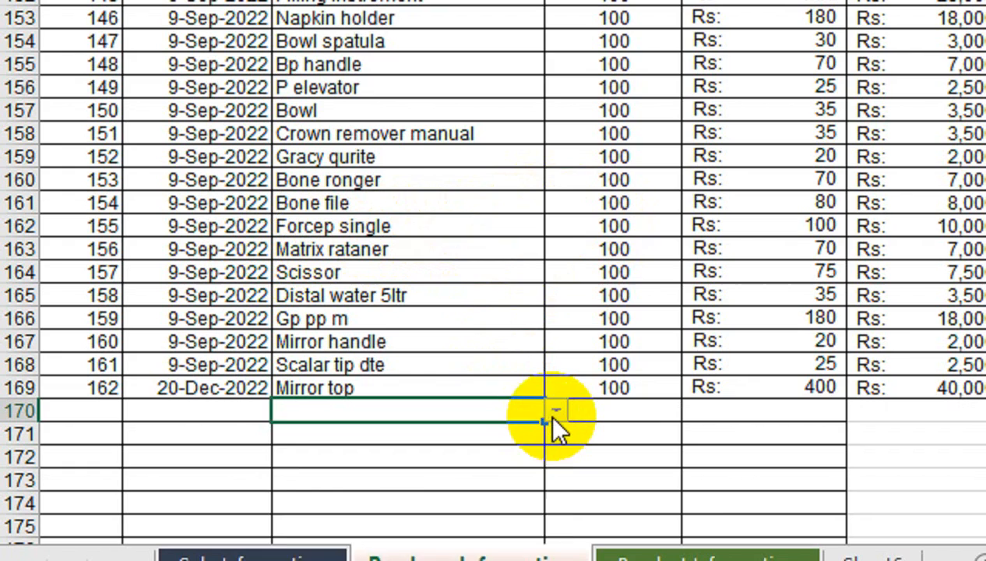
click(555, 423)
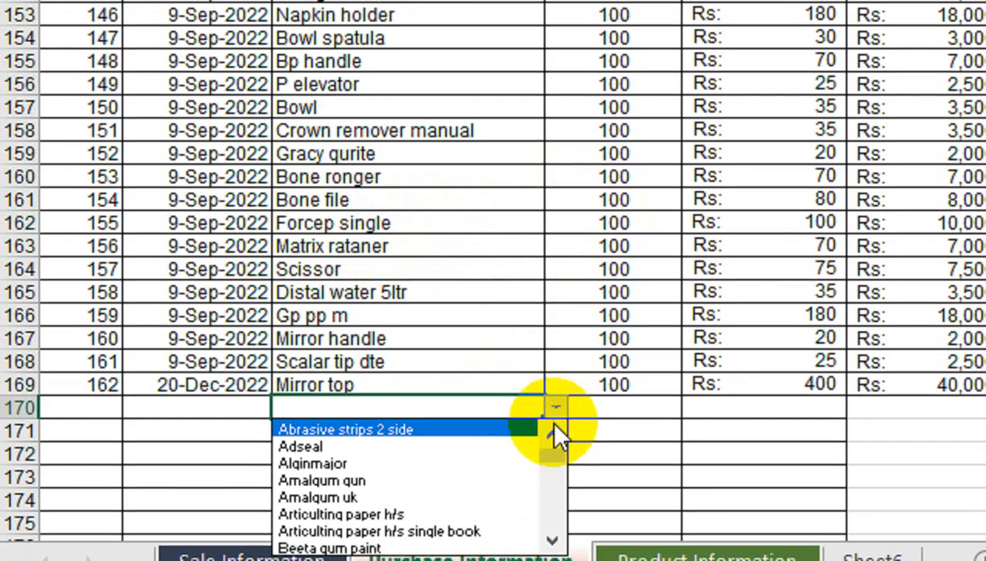
scroll(553, 491, down, 5)
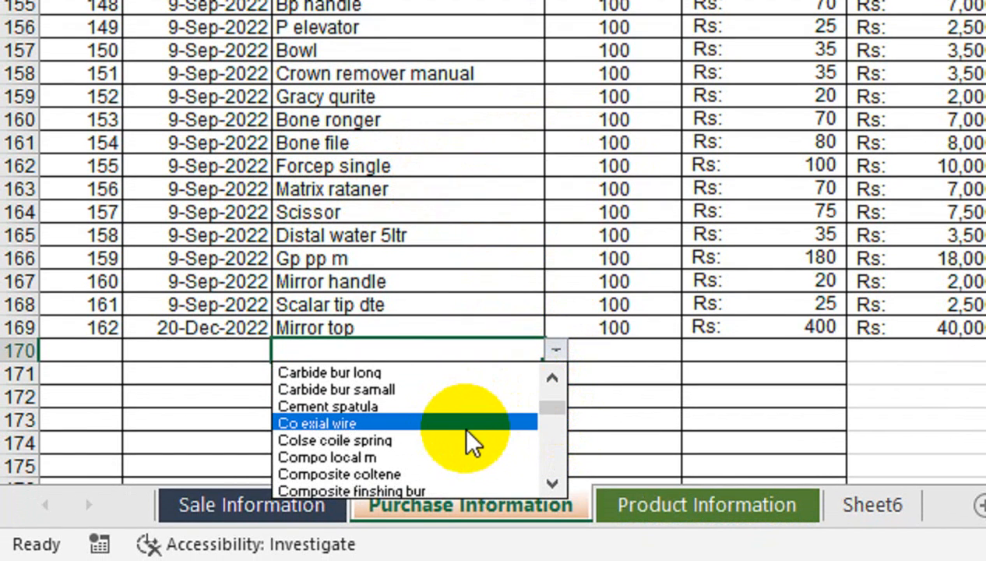
click(552, 423)
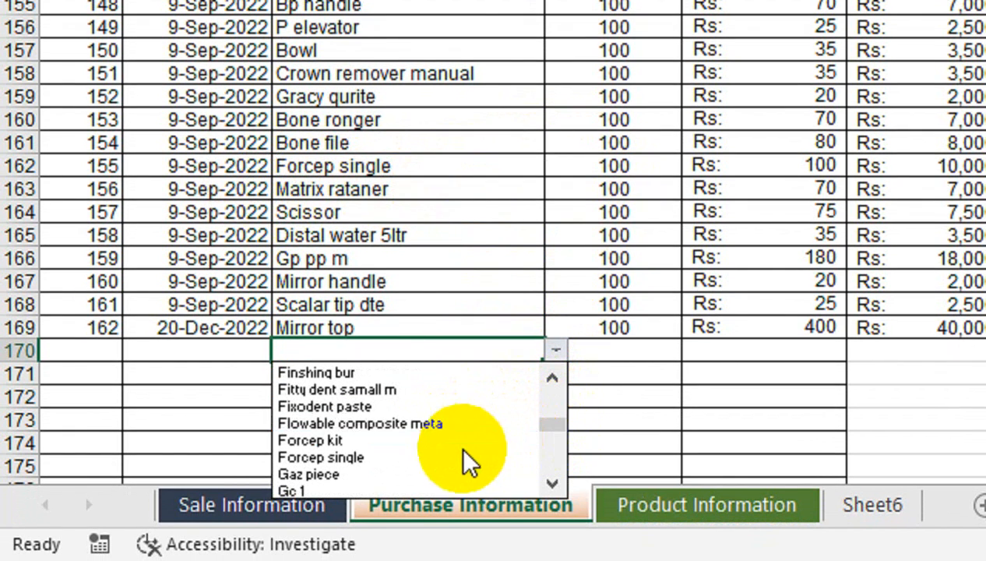
click(446, 458)
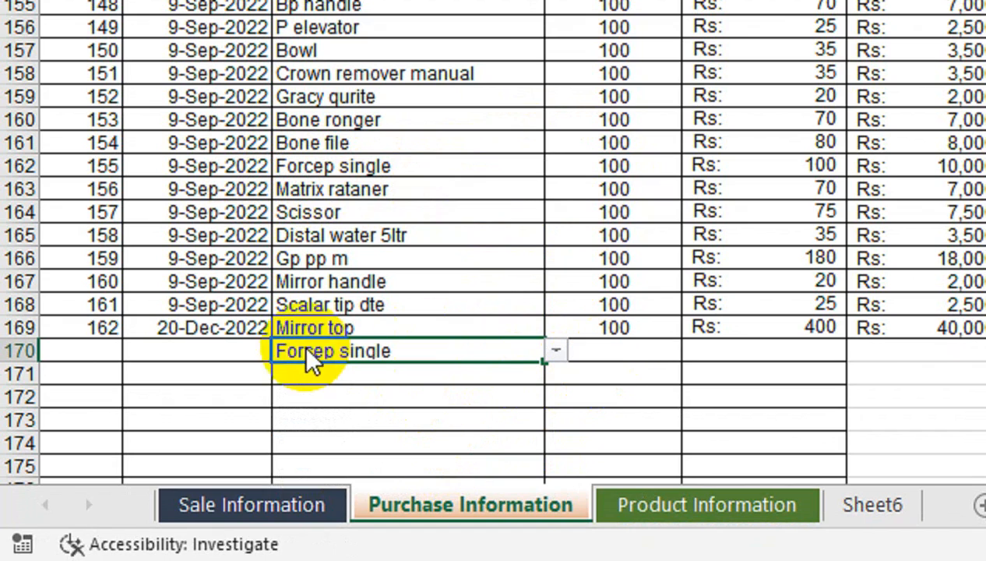
Step: Enter the date 25-Dec-2022 and a quantity of 100 for the Forcep single purchase in row 170
double_click(228, 351)
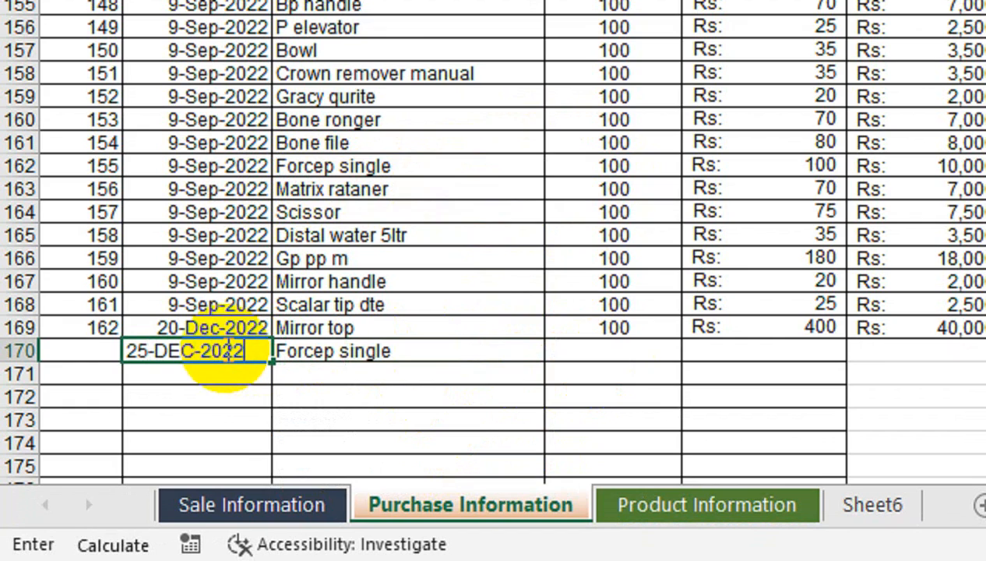
key(Return)
key(Left)
key(Left)
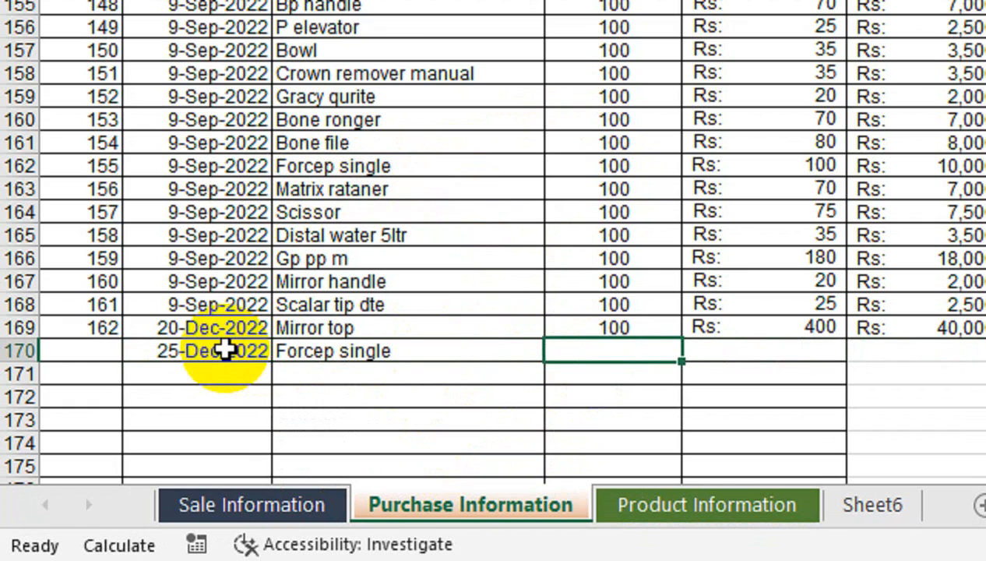
text(100)
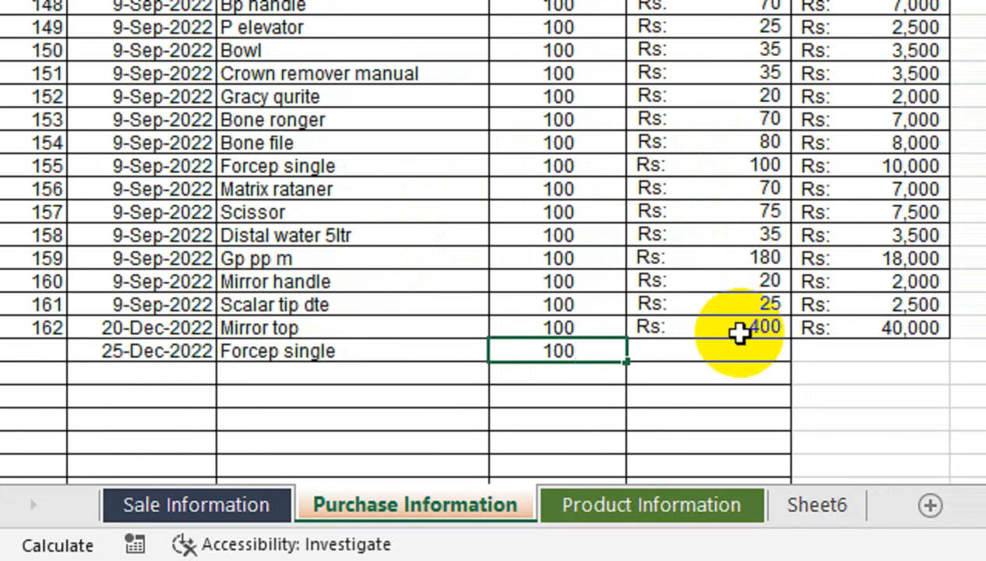
Step: Enter 220 as the purchase price of the new Forcep single entry in E170
click(709, 349)
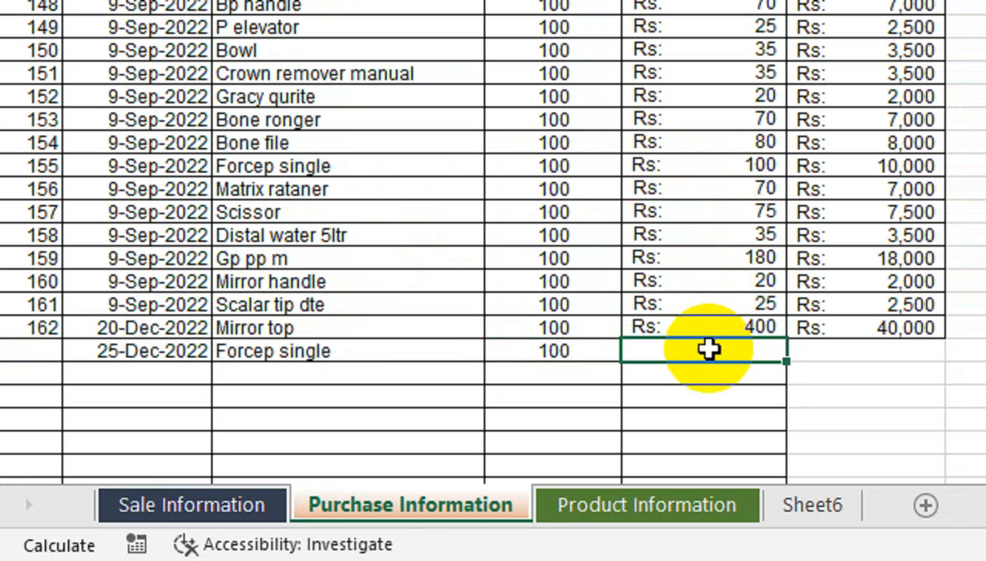
text(2)
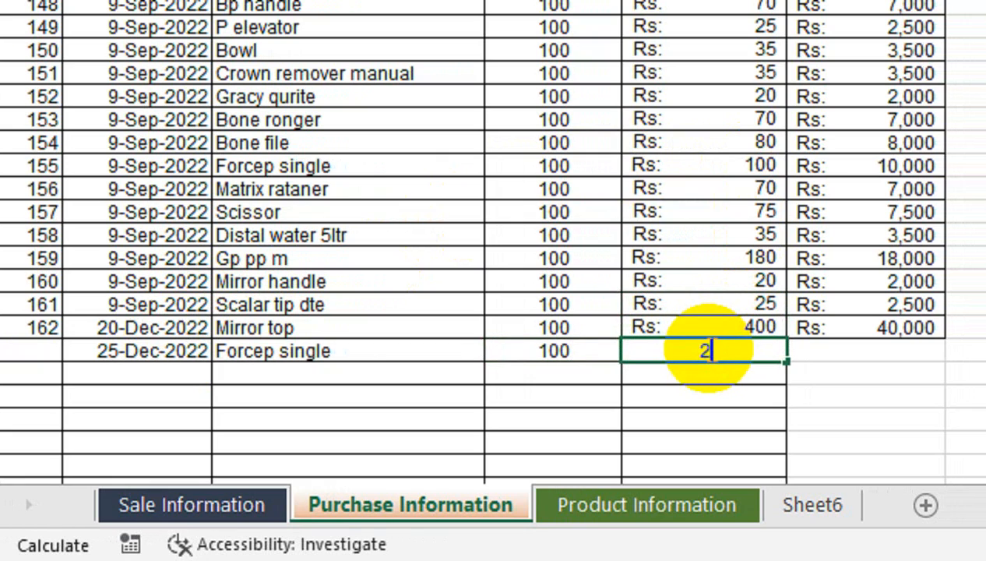
text(20)
key(Tab)
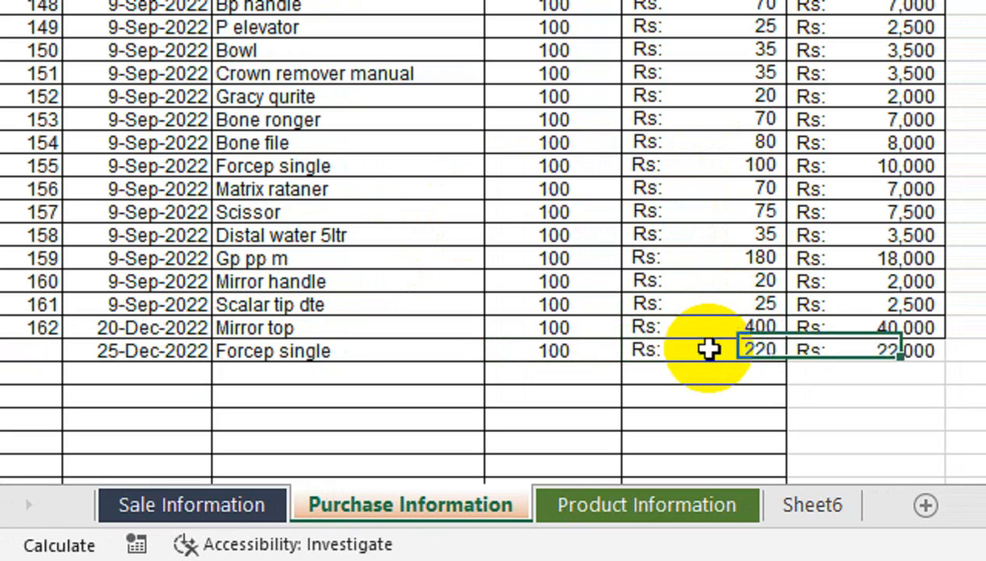
Step: Add borders to the amount cells F170:F176 and fill the ID formula from A169 down to A170
key(Up)
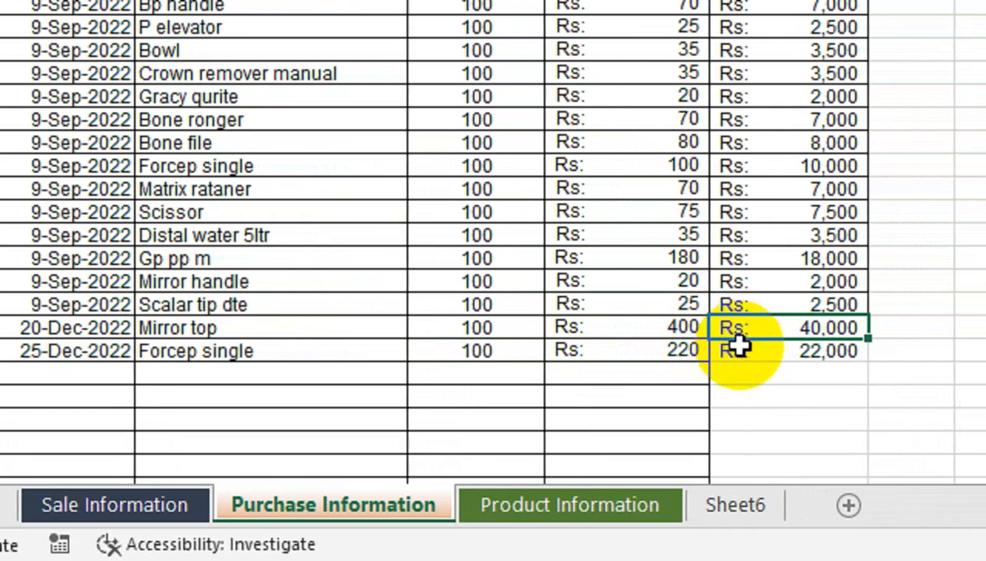
drag(829, 350, 858, 442)
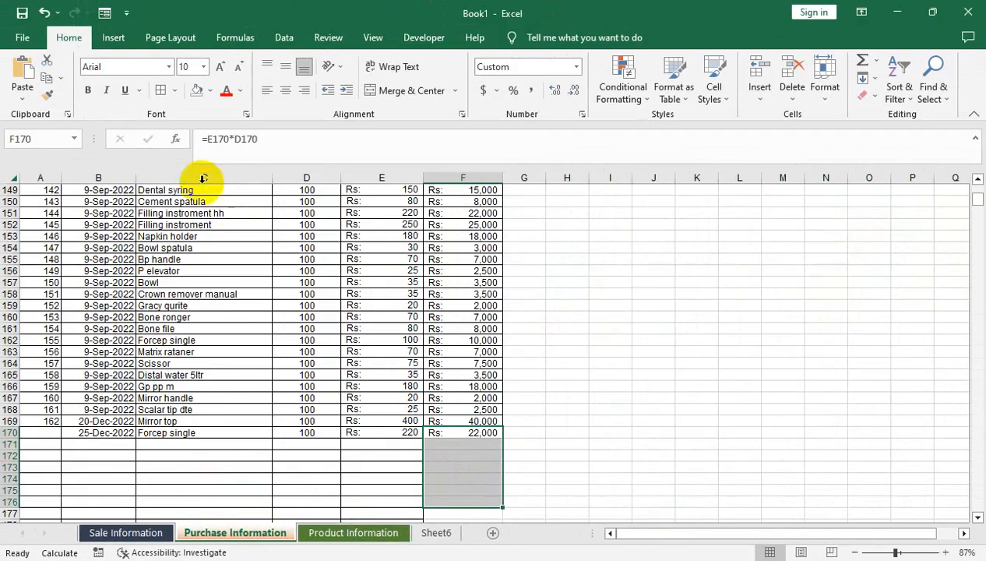
click(51, 422)
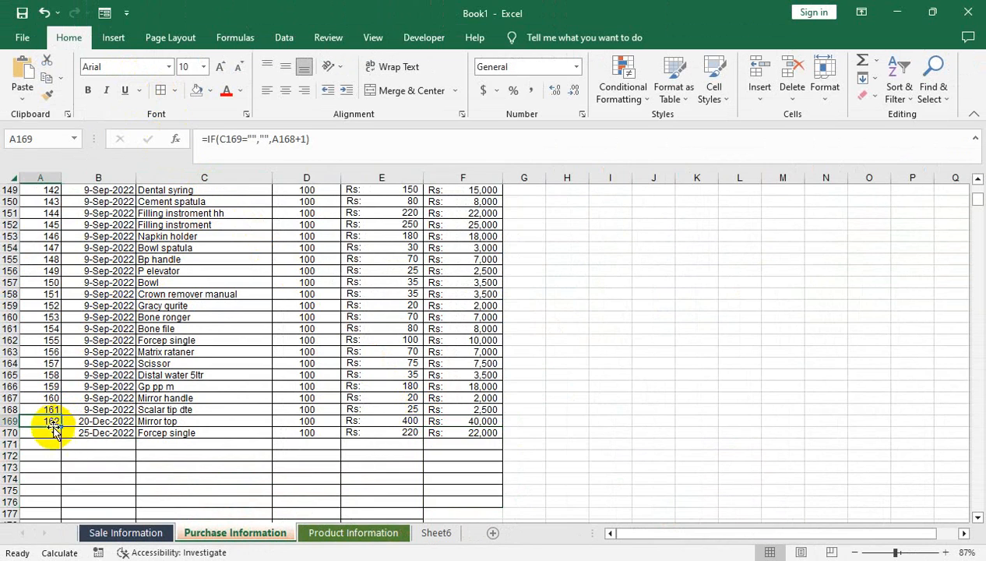
drag(65, 427, 67, 437)
click(176, 409)
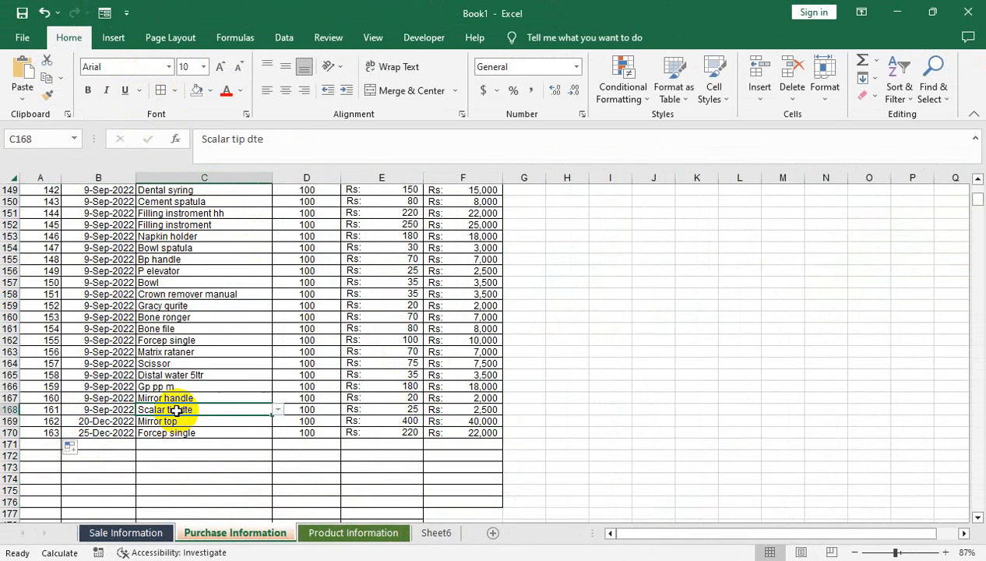
Step: On the Sale Information sheet, enter the date 25-Dec-2022 for the second sale in B10
click(141, 533)
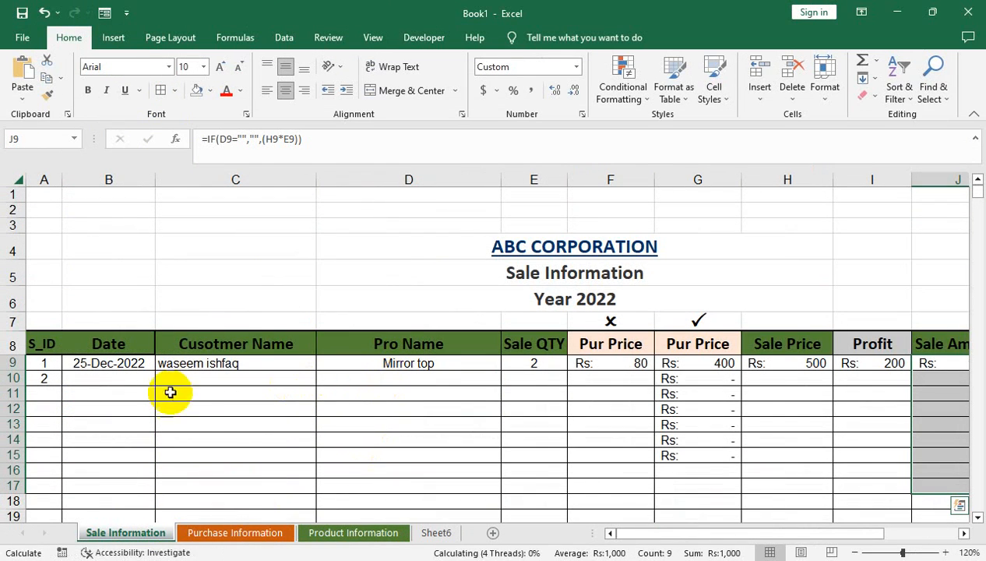
click(107, 380)
text(25-DEC-2022)
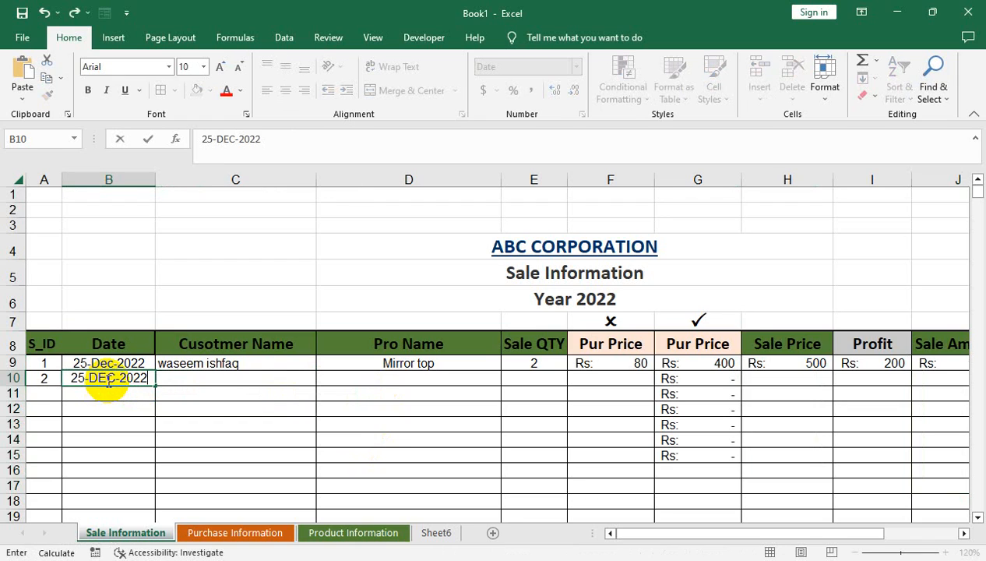
key(Right)
Step: Copy the customer name from C9 down to C10 and select the second sale's Pro Name cell, D10
key(Right)
key(Up)
key(Left)
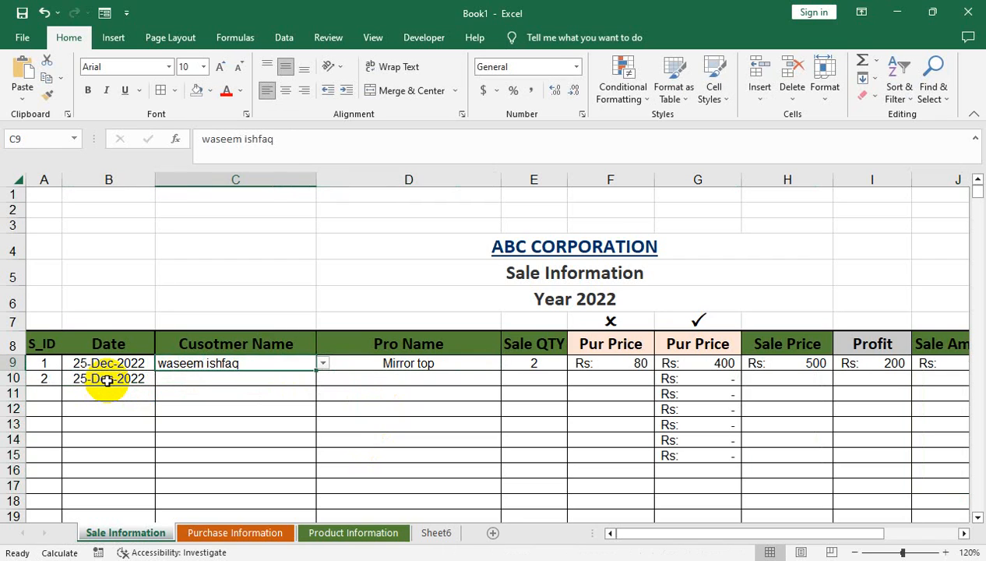
key(shift+Down)
key(ctrl+d)
key(Right)
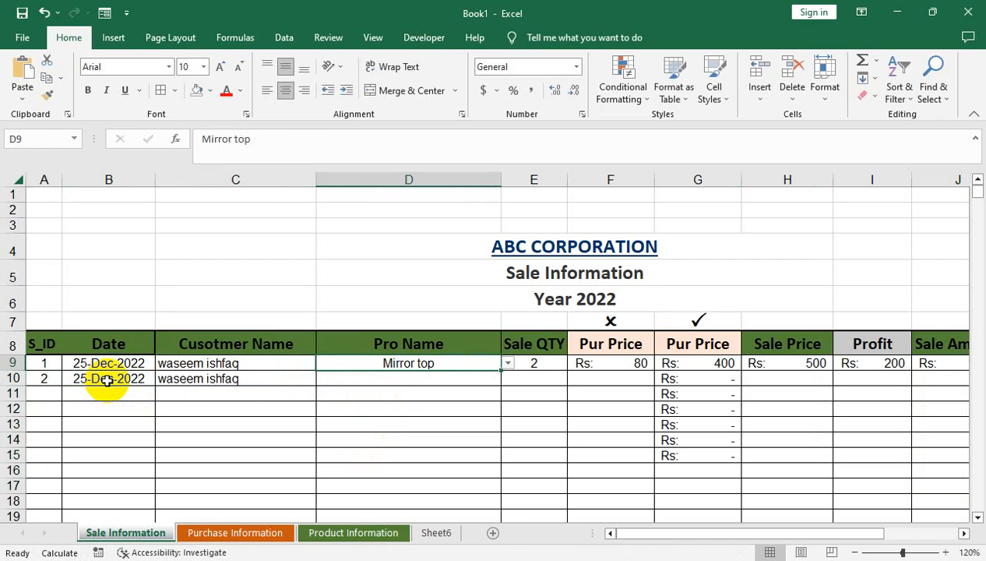
key(Down)
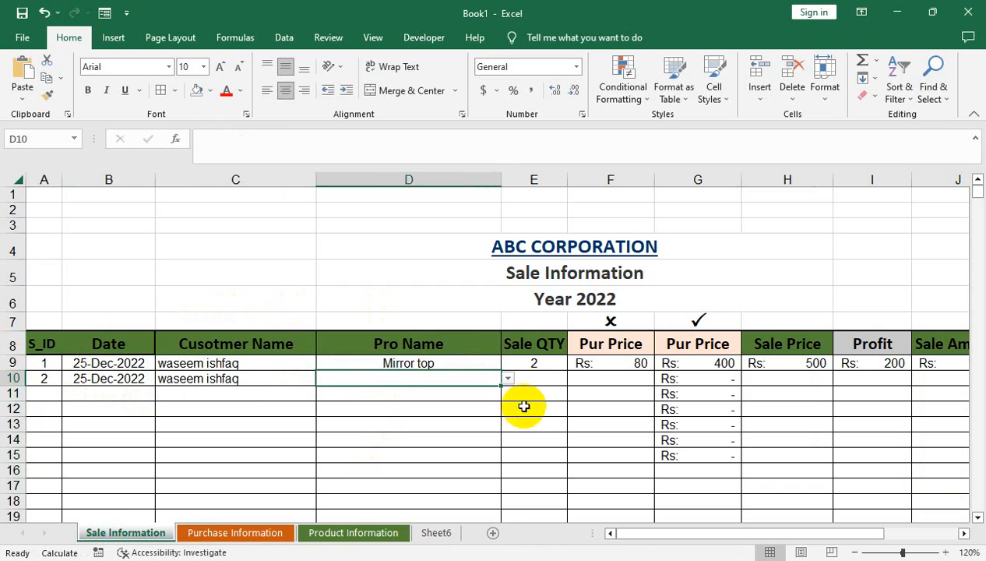
Step: Choose Forcep single as the second sale's product in D10 from the product name list
click(510, 380)
drag(504, 411, 508, 452)
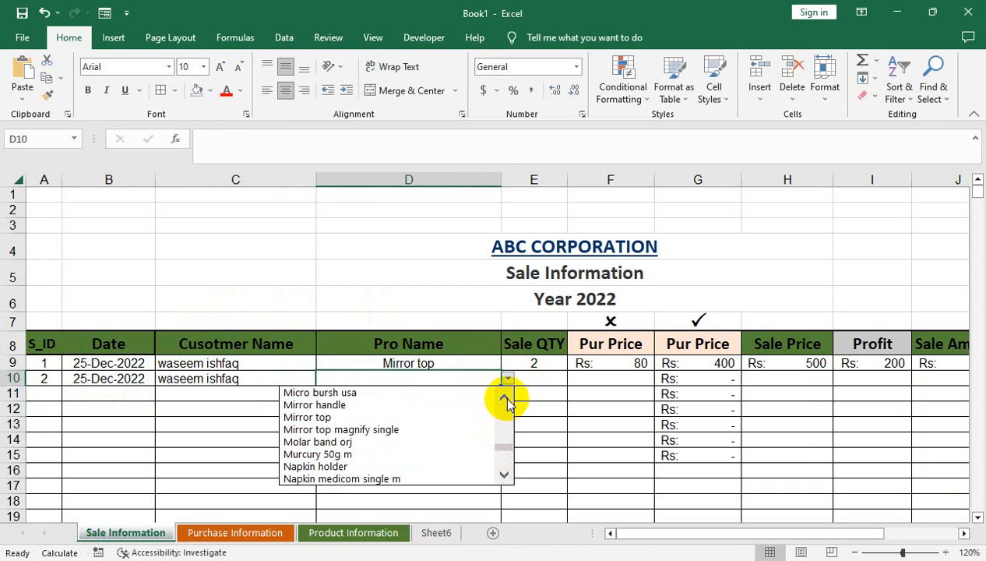
drag(506, 399, 504, 399)
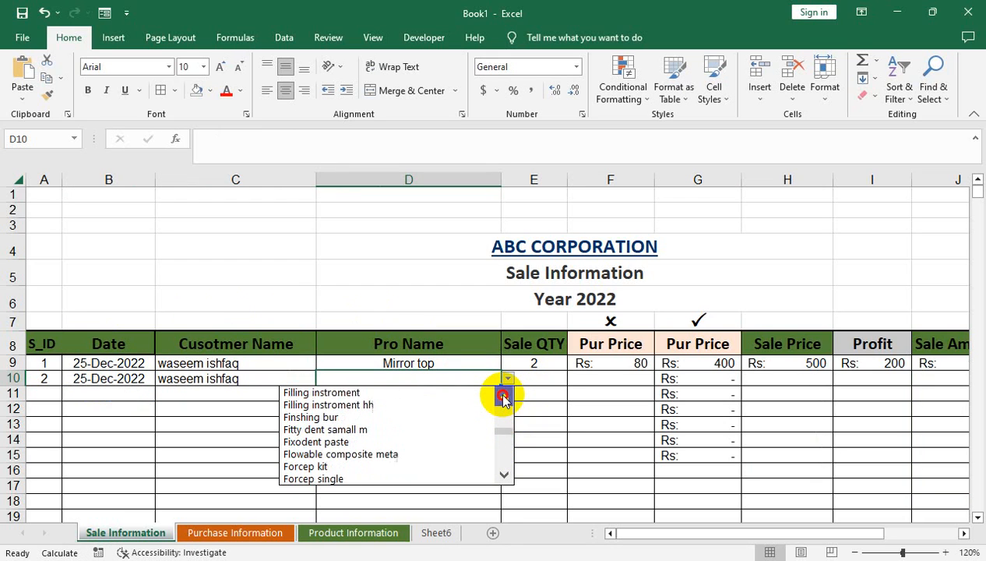
click(479, 478)
Step: Enter 10 as the second sale's quantity in E10 and check its purchase price in G10
click(541, 377)
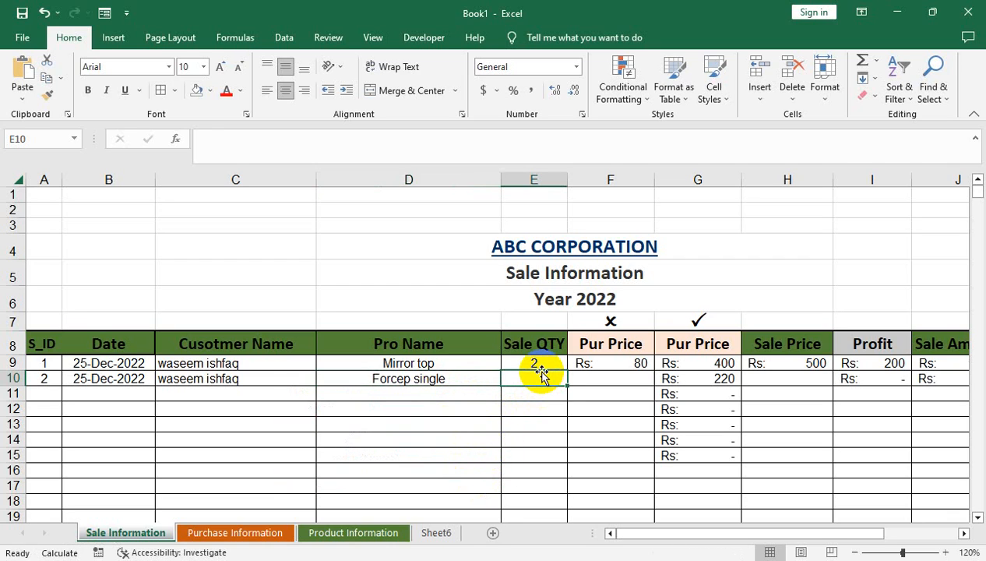
text(10)
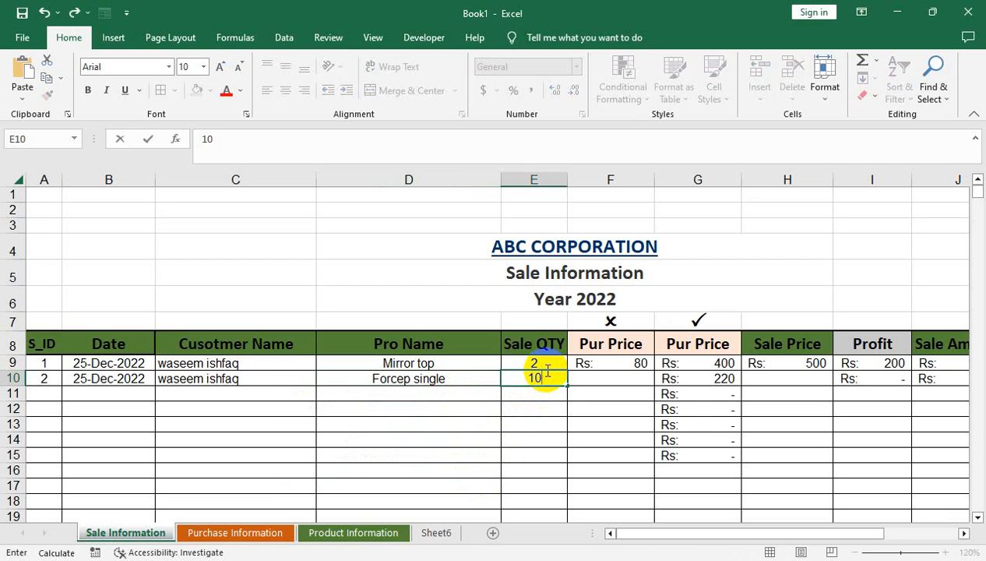
click(676, 423)
click(695, 379)
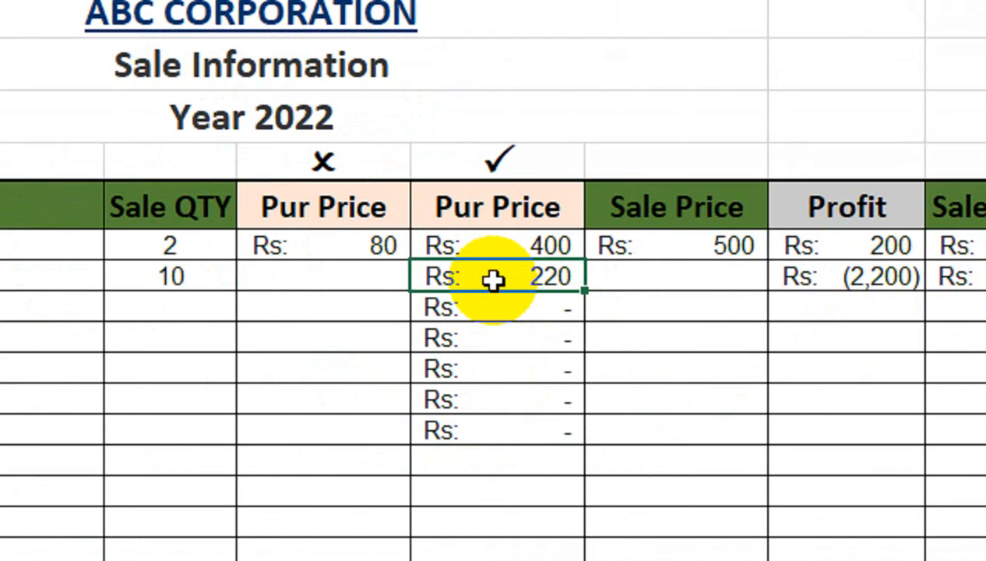
Step: Fill the VLOOKUP purchase price formula from F9 down to F10 and inspect the copied formula
click(394, 248)
mouse_move(415, 282)
mouse_down()
mouse_move(449, 293)
mouse_move(381, 305)
mouse_move(379, 273)
mouse_up()
double_click(379, 272)
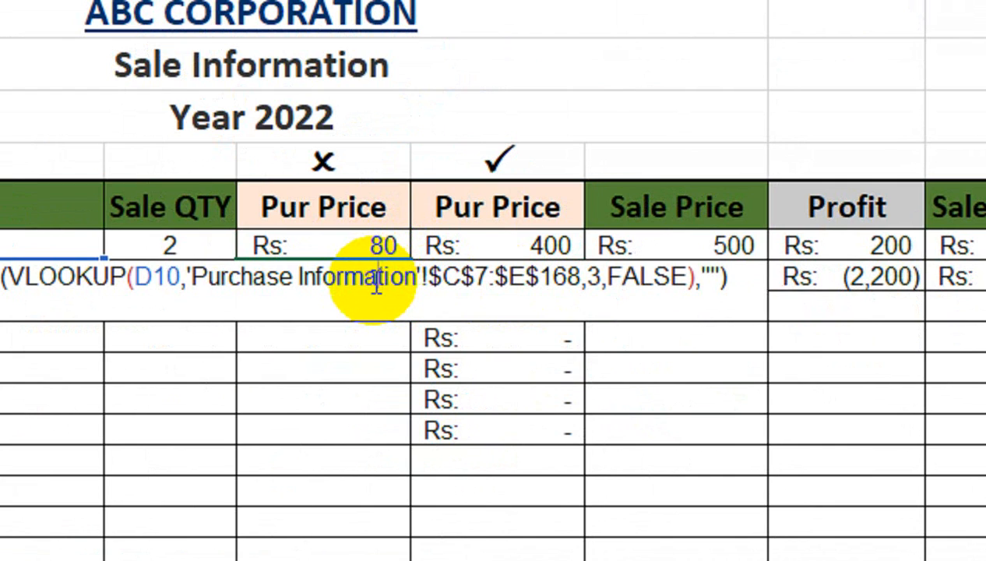
key(Return)
key(Return)
key(Return)
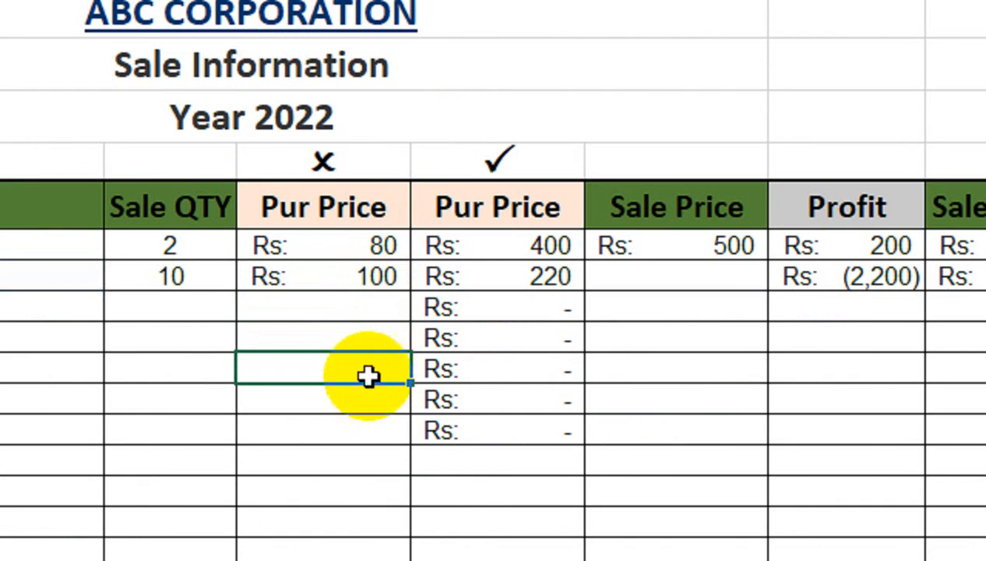
Step: Delete column F, the VLOOKUP-based Pur Price column marked with a cross
click(384, 270)
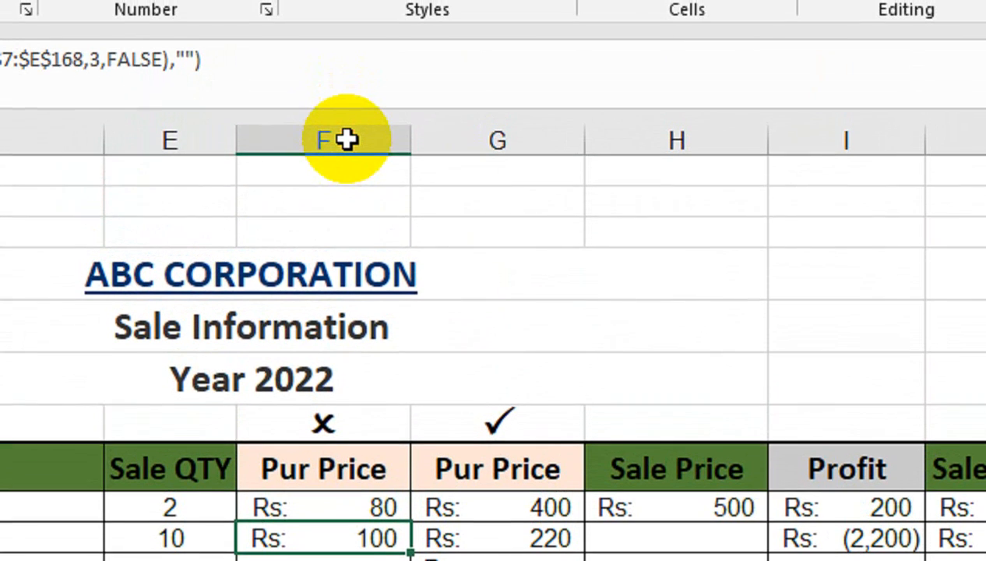
click(349, 138)
right_click(349, 141)
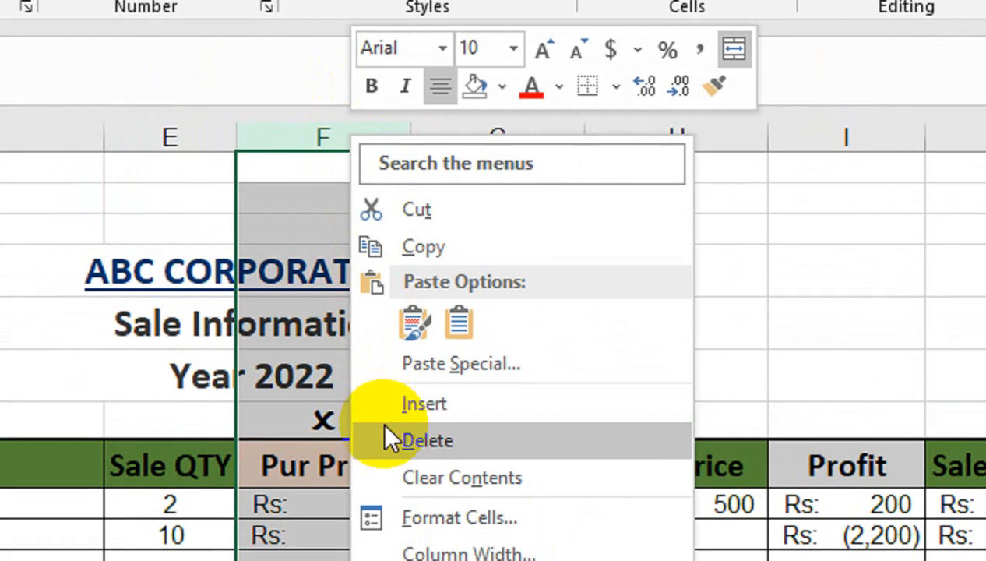
click(387, 434)
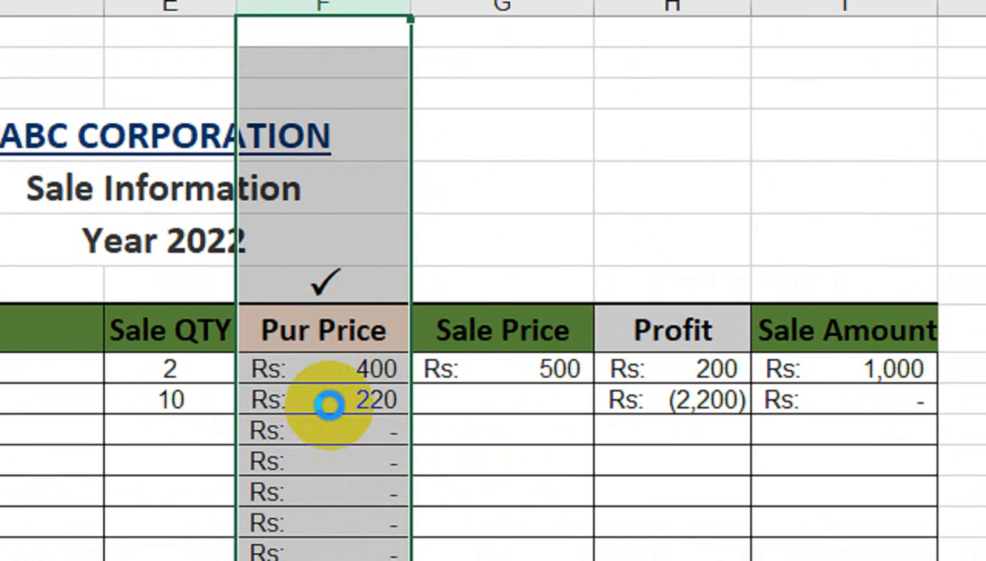
click(331, 448)
Step: Enter 250 as the second sale's Sale Price in G10 and check its Profit and Sale Amount cells
click(484, 381)
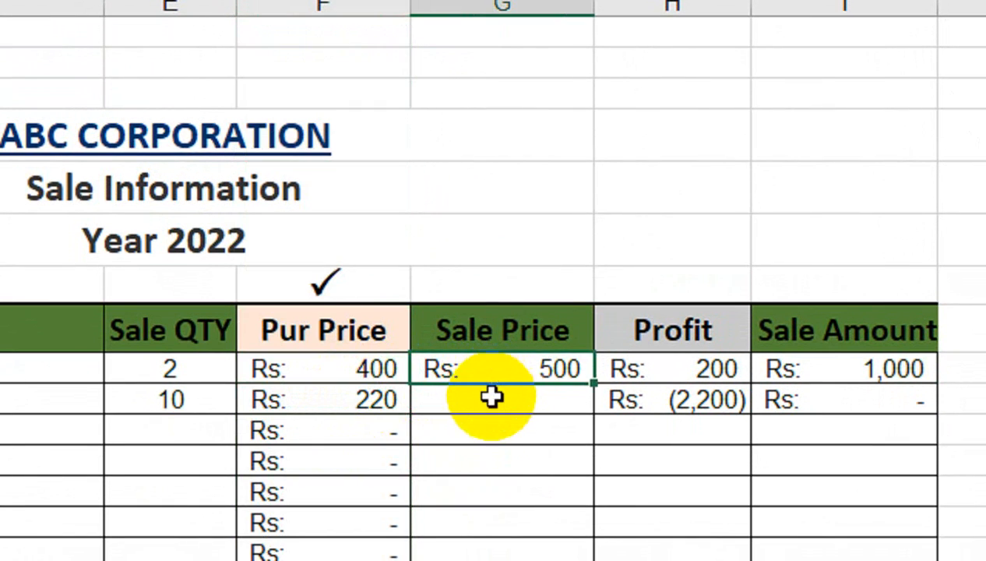
click(492, 400)
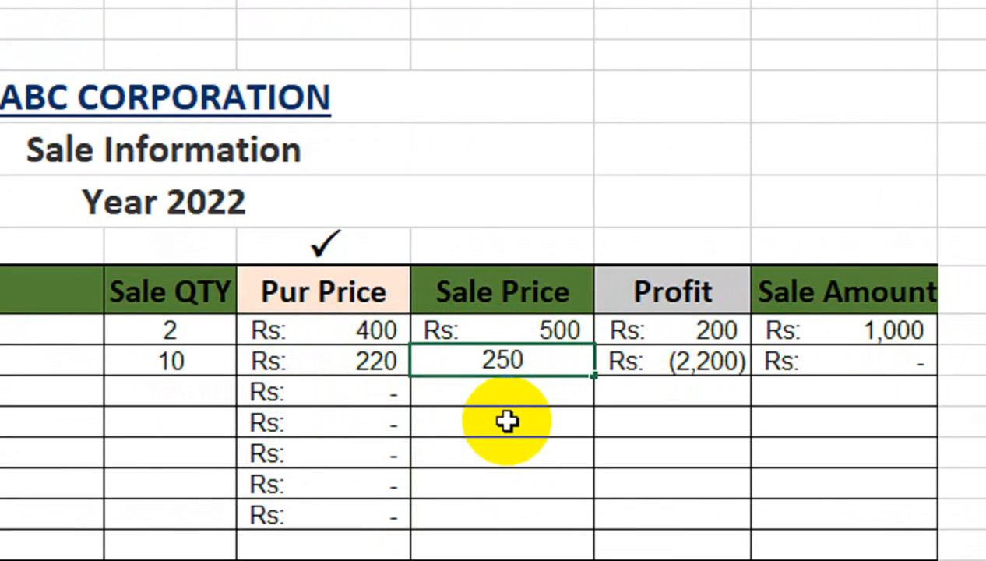
key(Return)
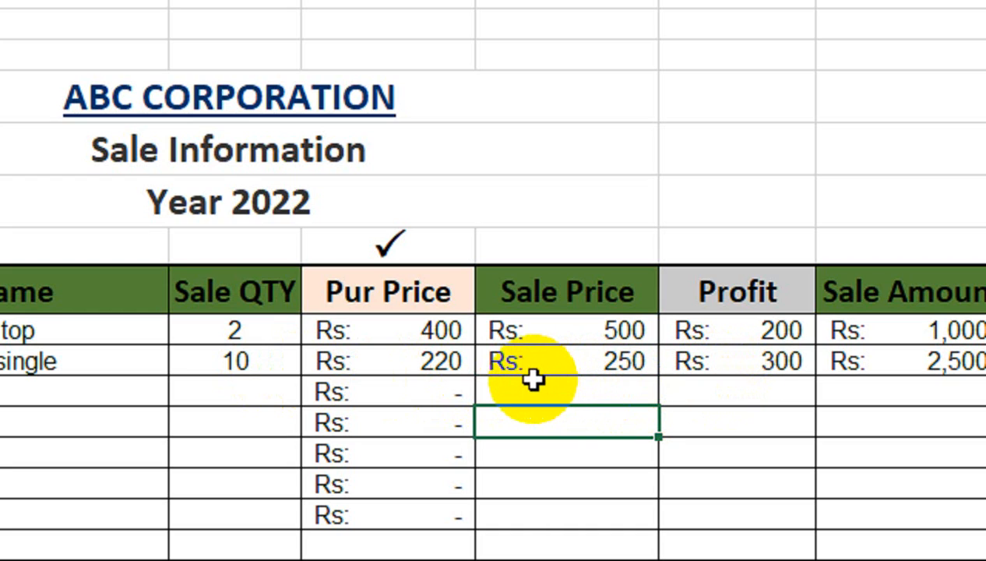
click(740, 365)
click(879, 357)
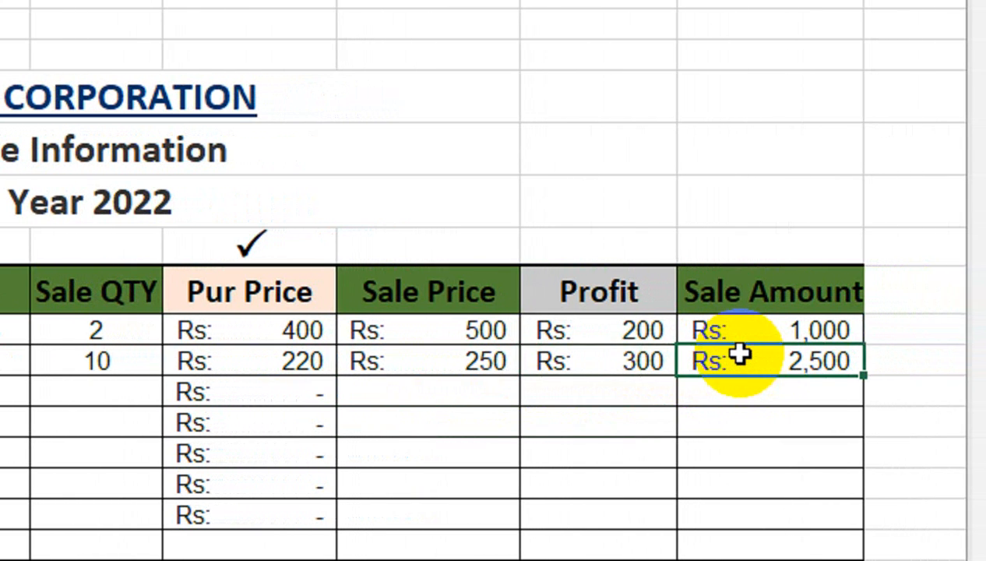